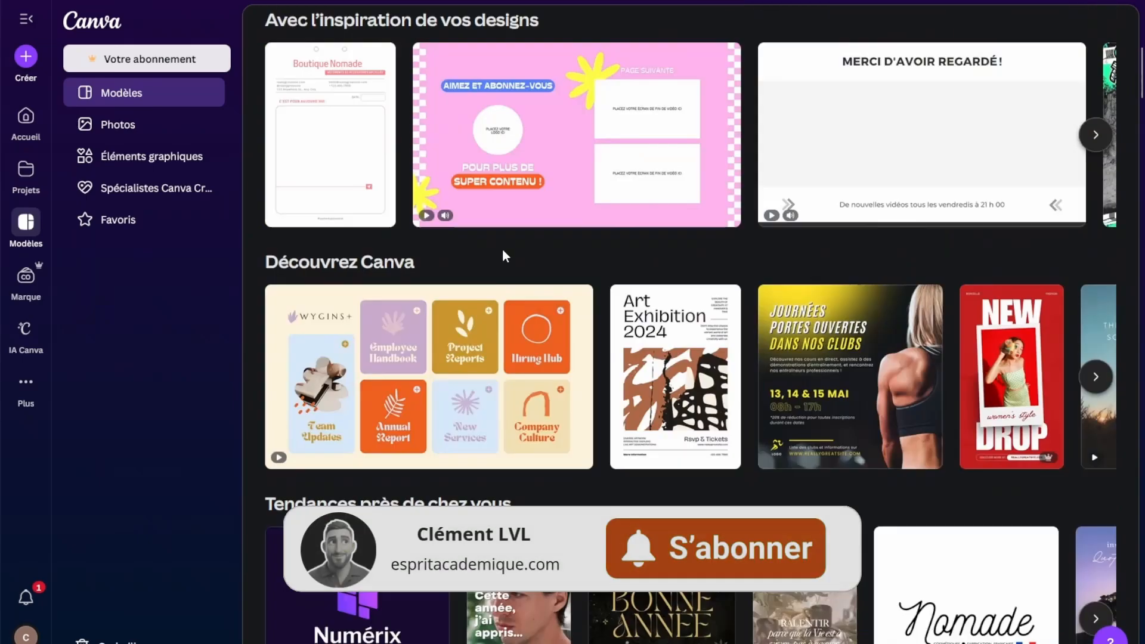
Enter "sport de raquette" as the search text for Canva templates
scroll(504, 256, "down", 15)
scroll(494, 221, "up", 15)
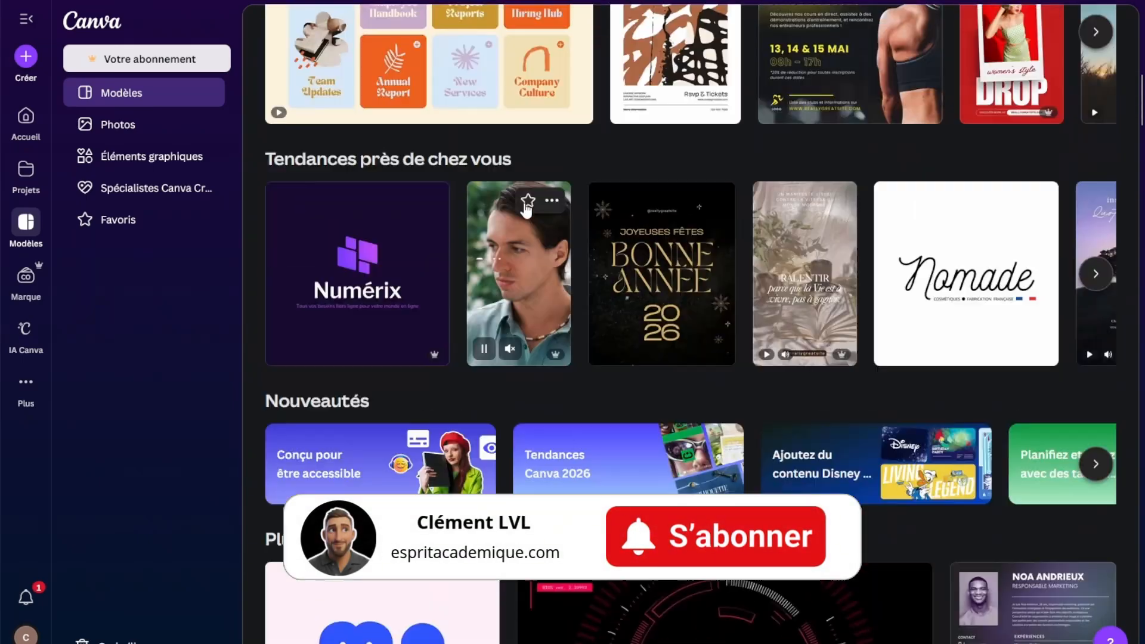
left_click(510, 167)
type("sport")
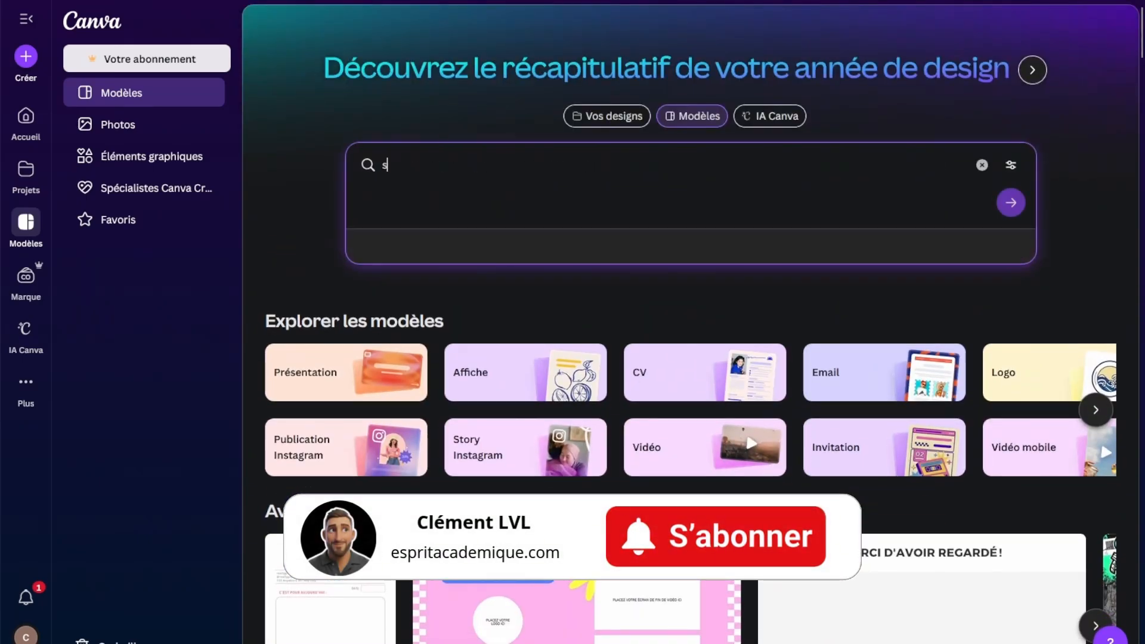
type(" de raquett")
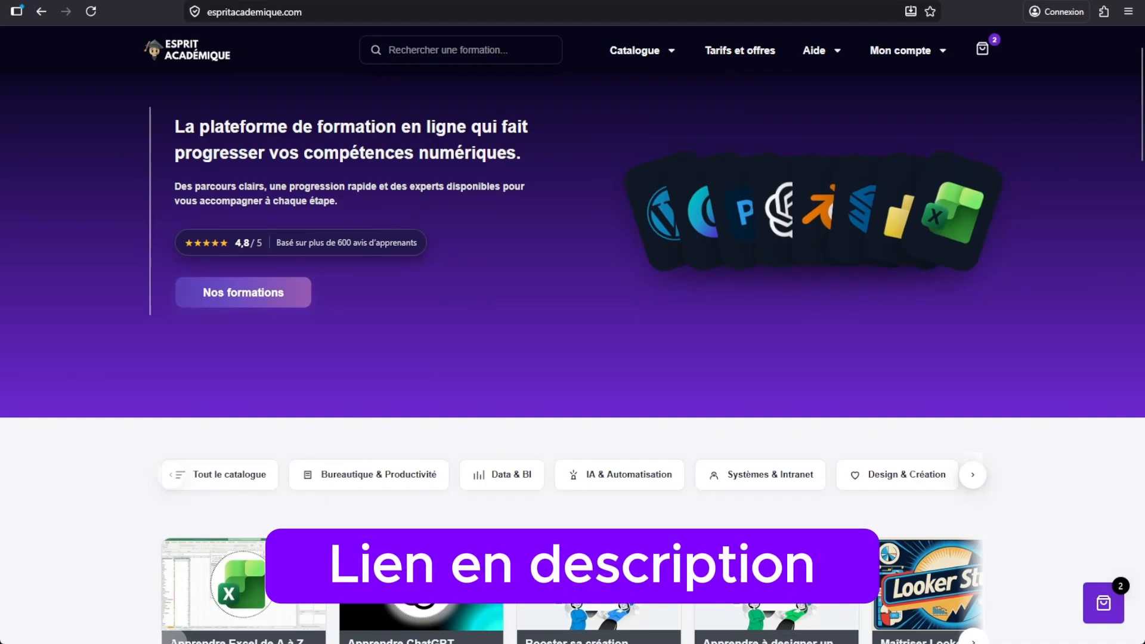
Open the full training catalogue from the Esprit Académique home page
scroll(573, 358, "down", 3)
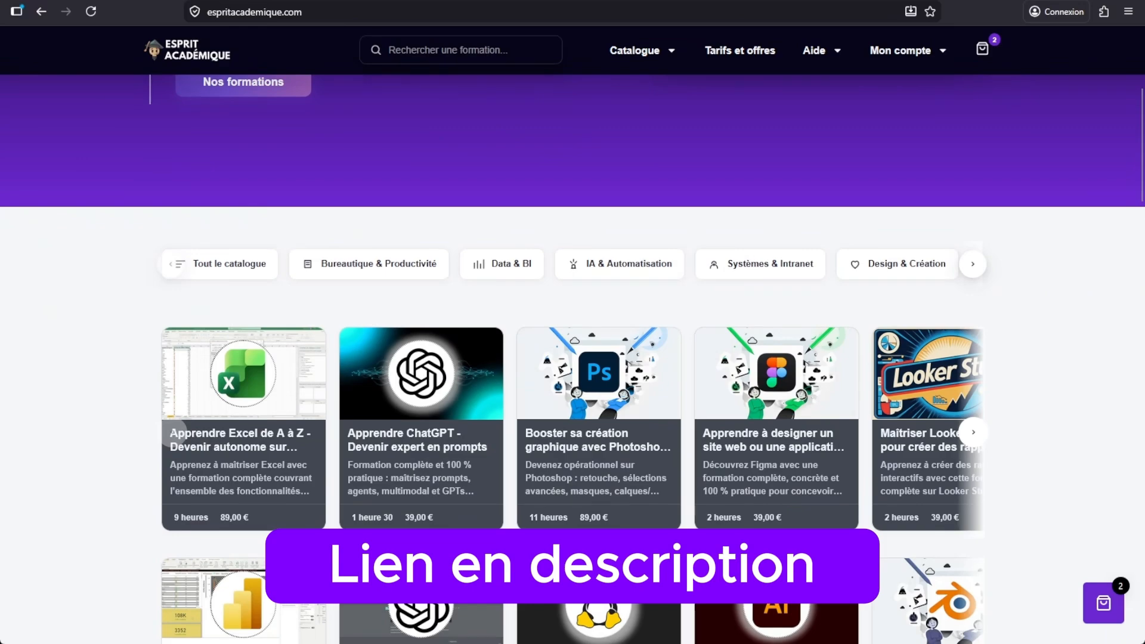
scroll(573, 358, "up", 4)
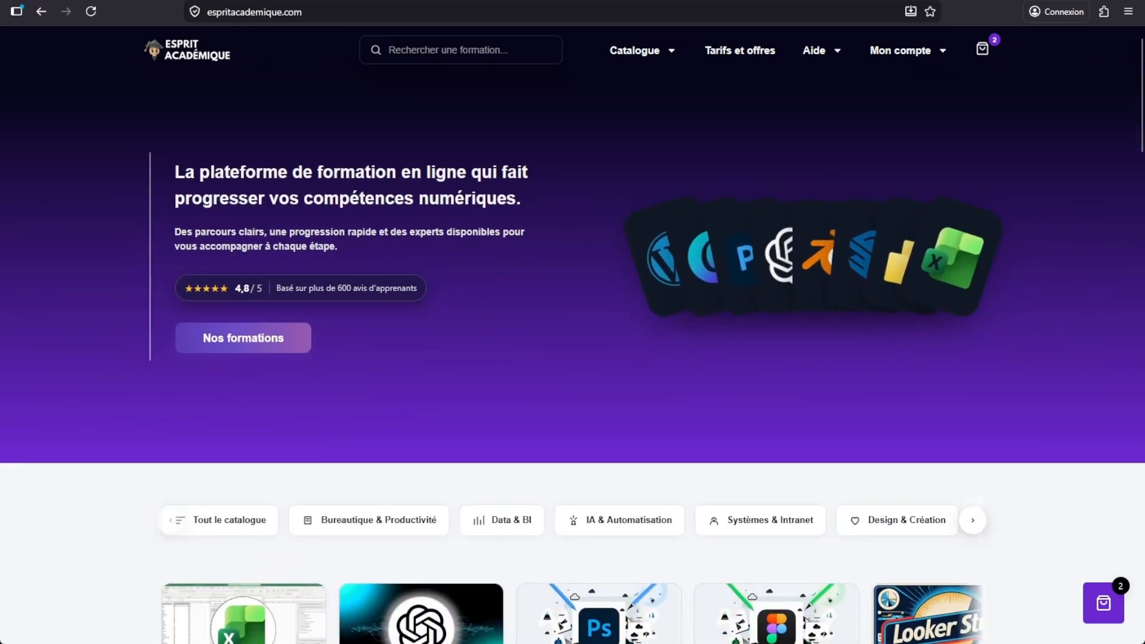
left_click(247, 371)
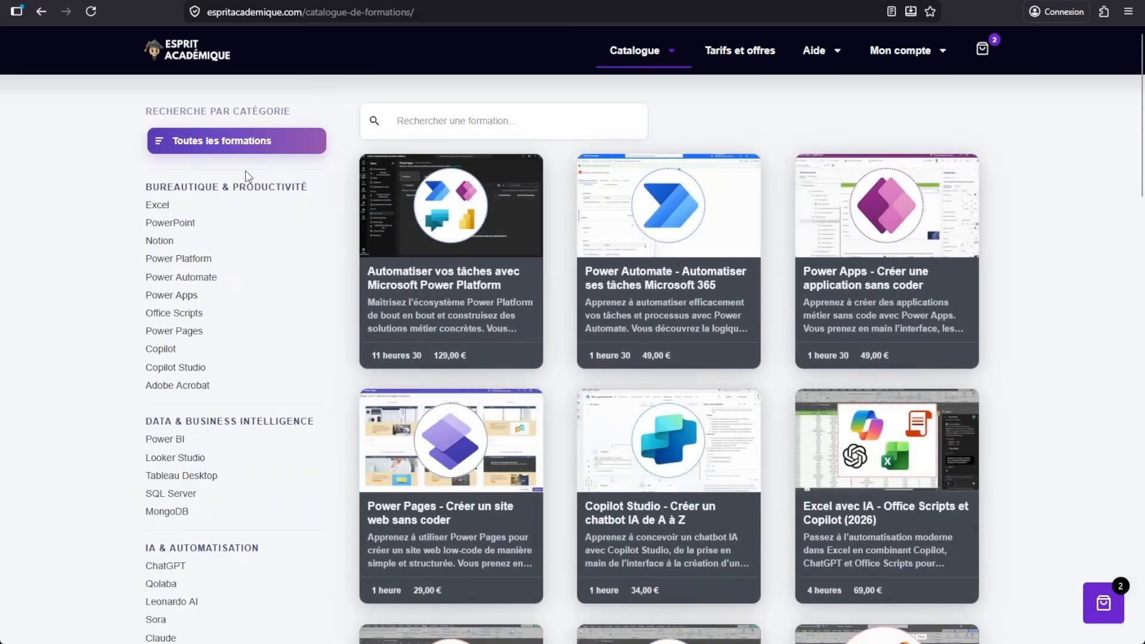
Look through the catalogue's course categories and the course cards offered for all trainings
scroll(248, 242, "down", 5)
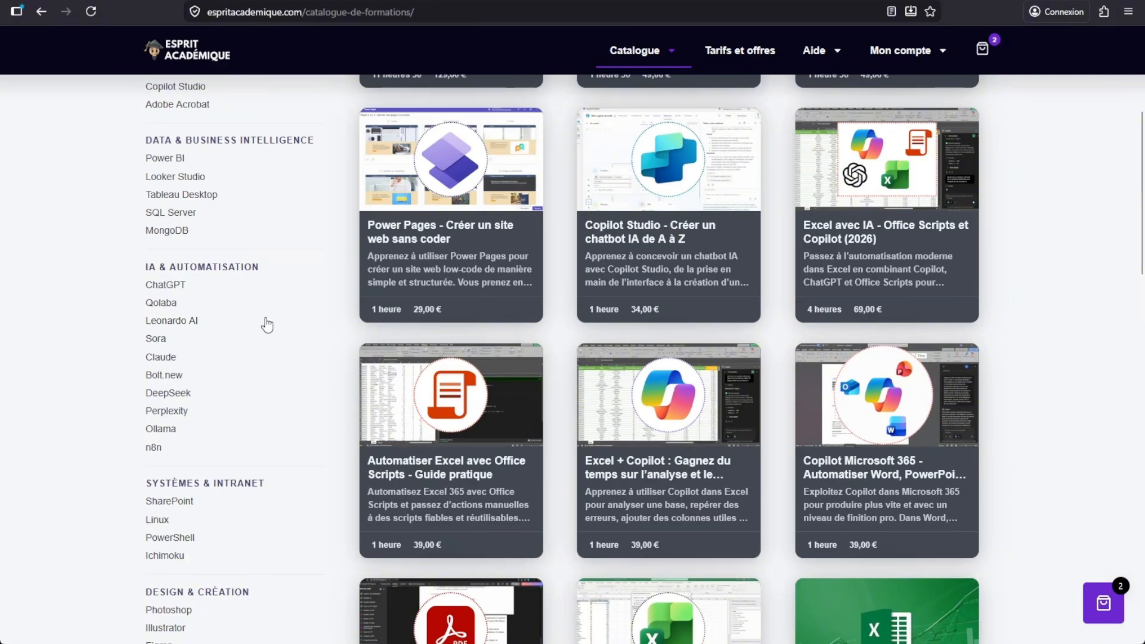
scroll(192, 325, "up", 1)
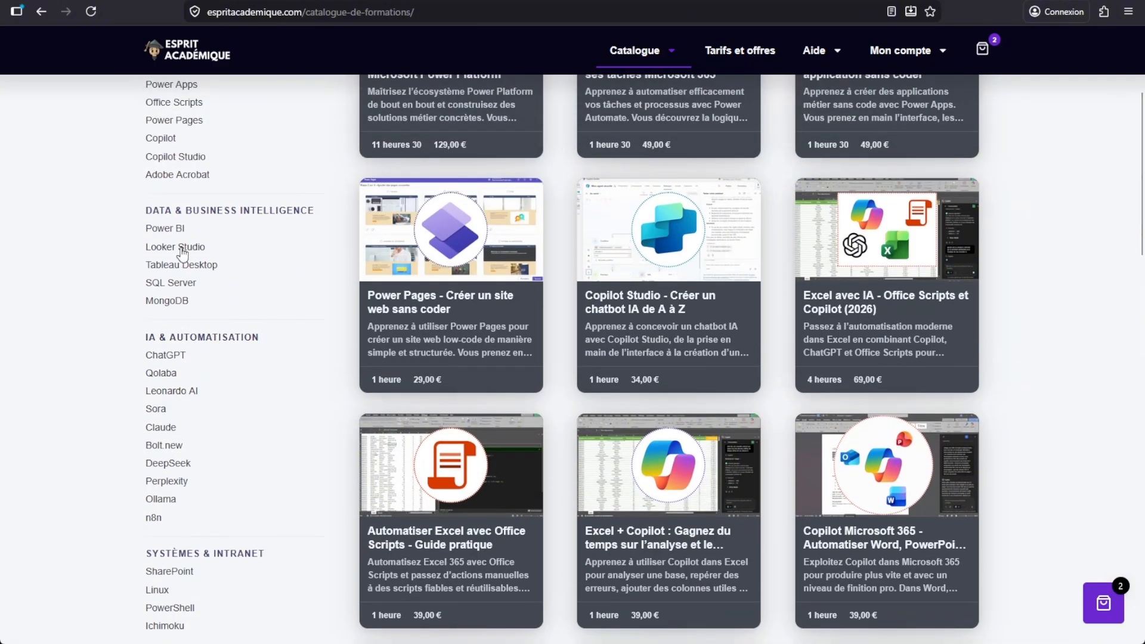
scroll(179, 257, "up", 3)
scroll(115, 260, "down", 9)
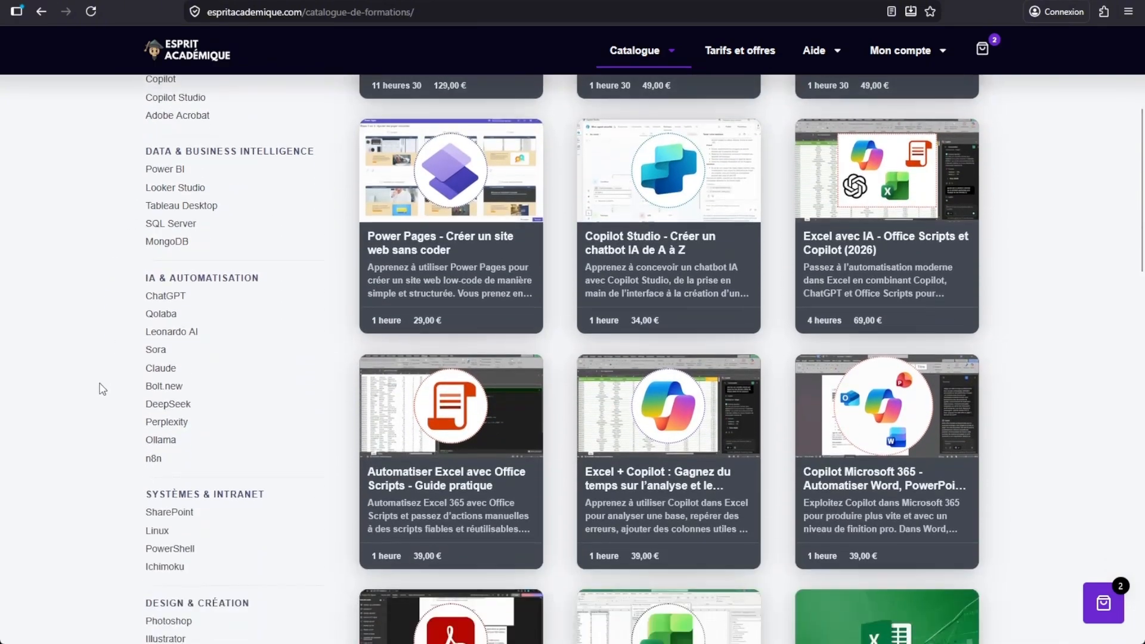
scroll(154, 328, "down", 3)
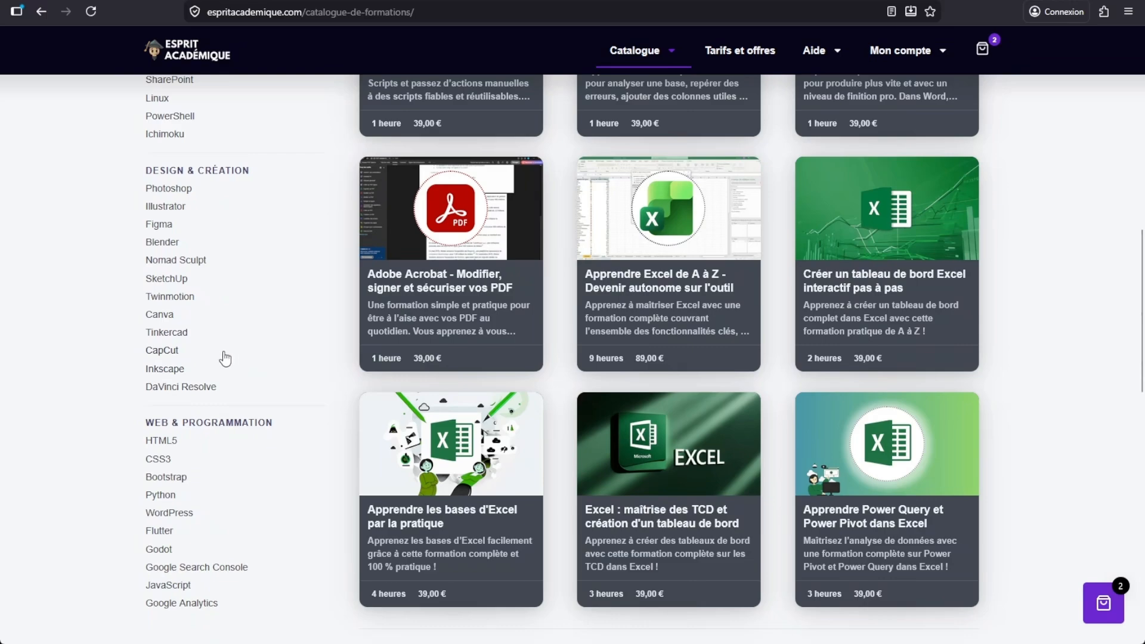
scroll(225, 359, "up", 4)
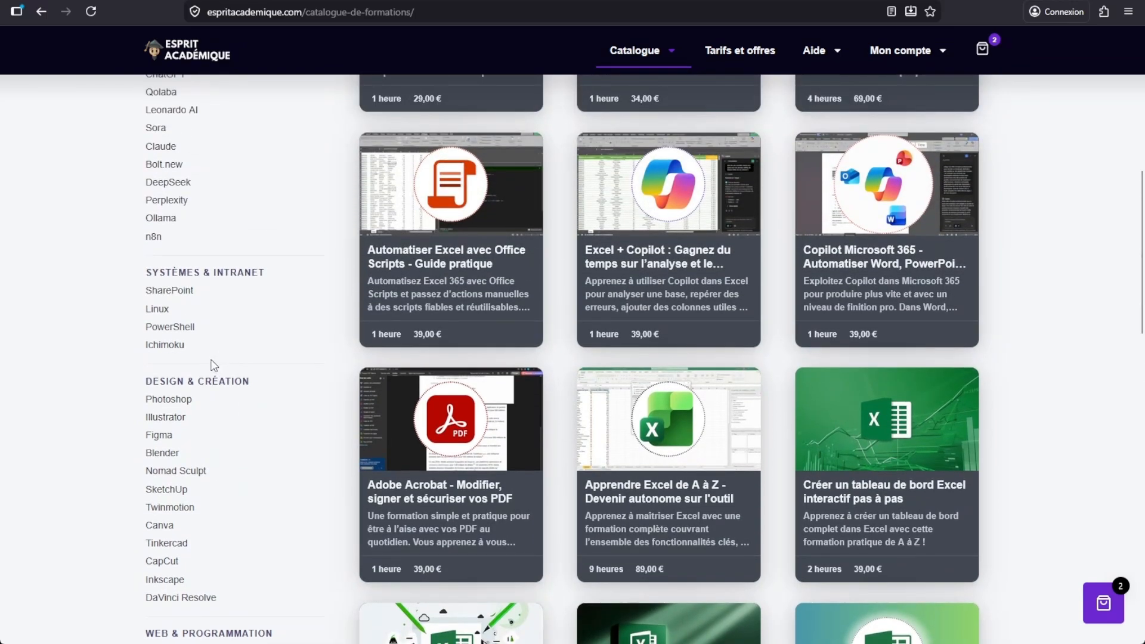
scroll(213, 365, "up", 3)
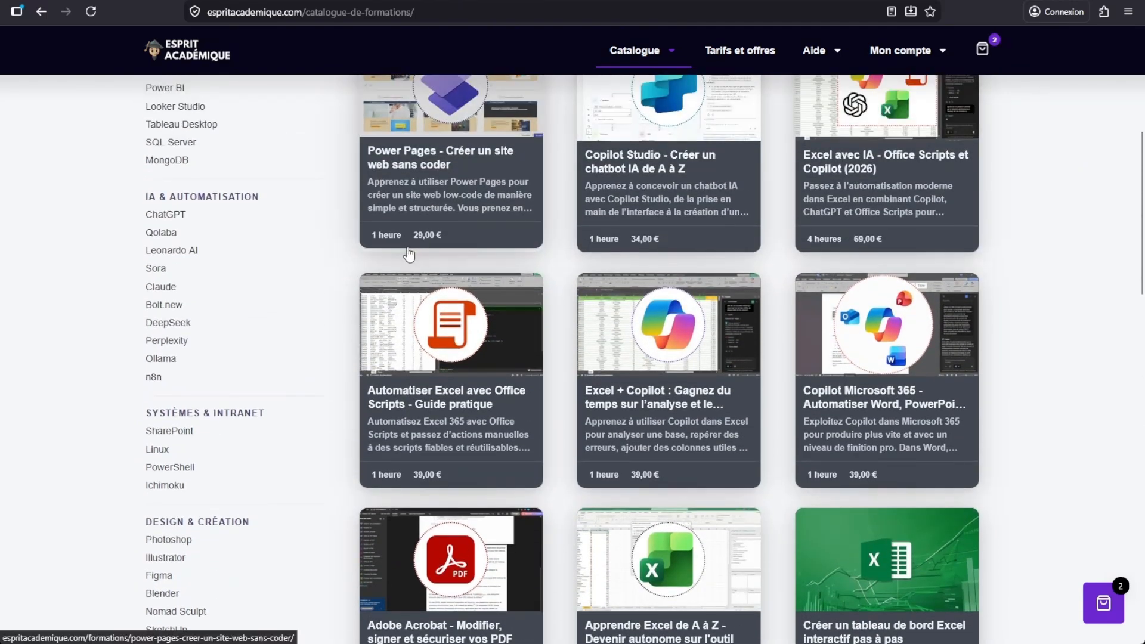
scroll(430, 257, "up", 5)
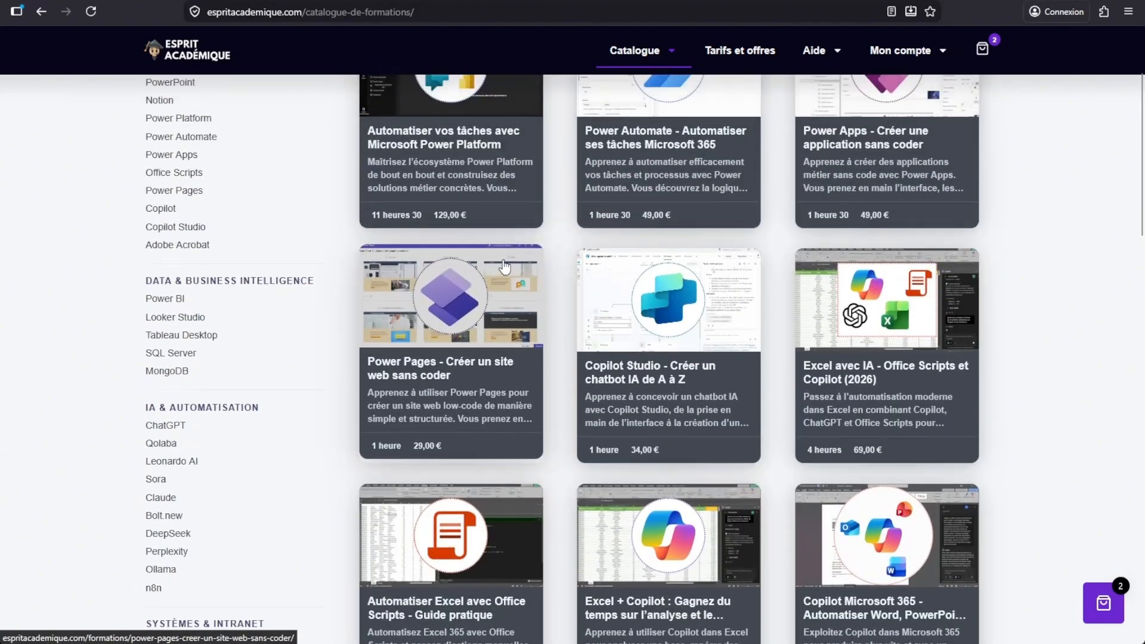
scroll(328, 263, "up", 2)
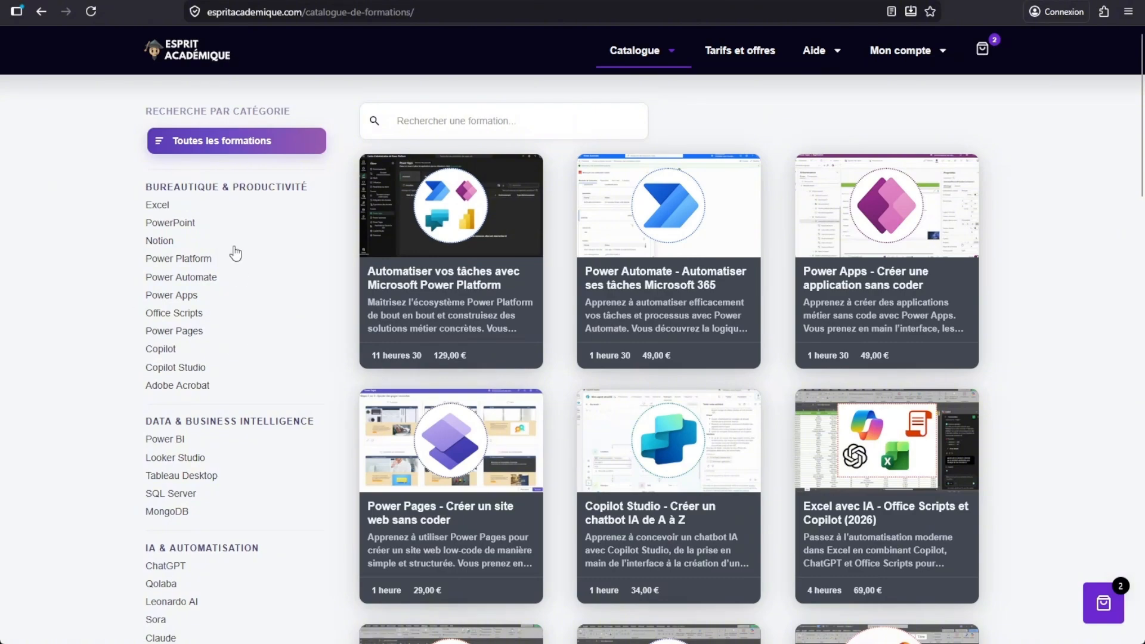
Open the course "Apprendre Excel de A à Z" from the Excel category and review its objectives and chapter list
left_click(156, 205)
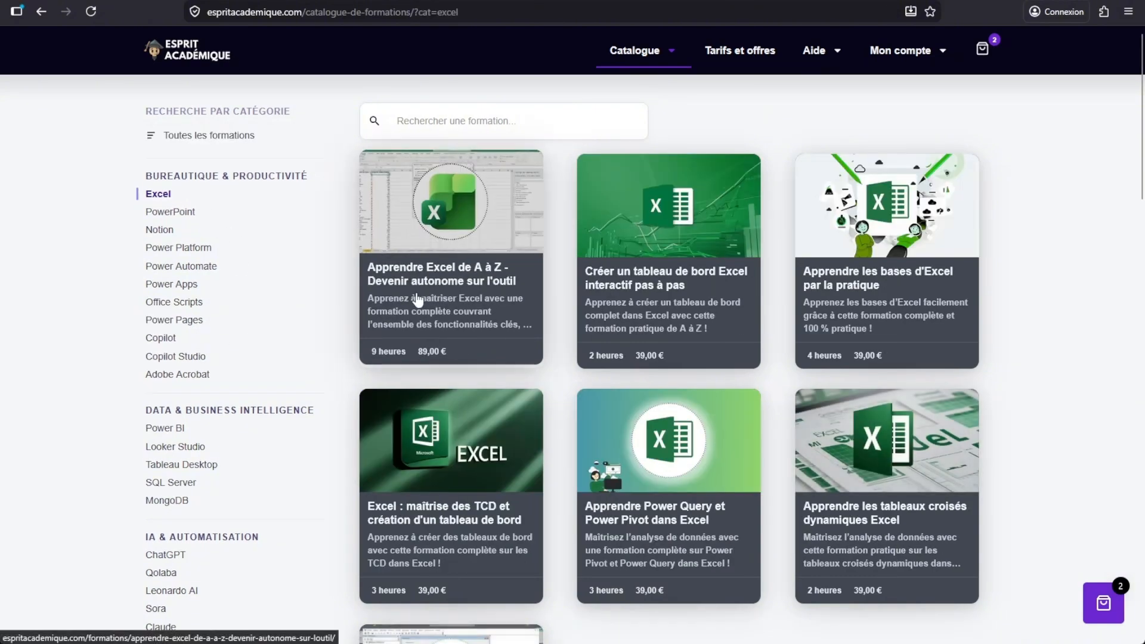
left_click(418, 284)
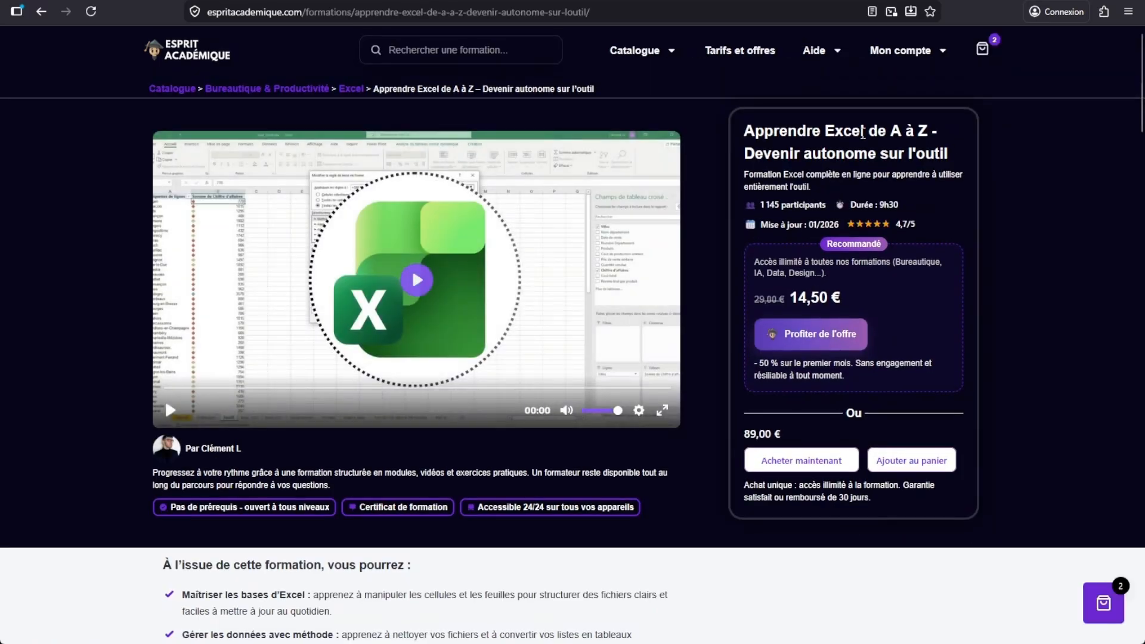
scroll(89, 313, "down", 12)
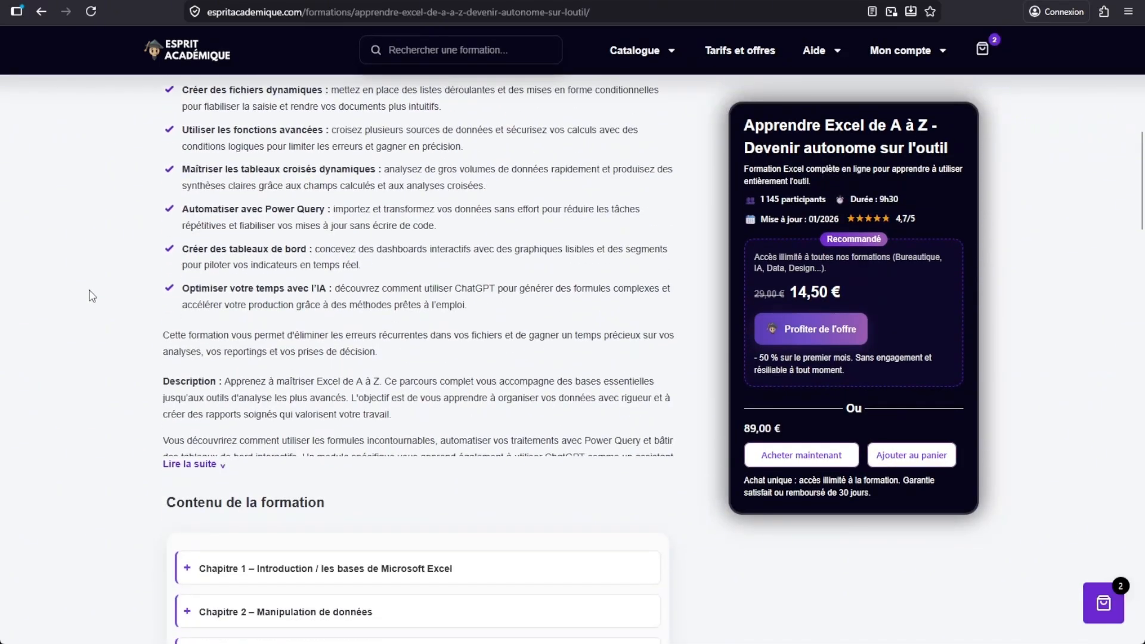
scroll(92, 296, "down", 2)
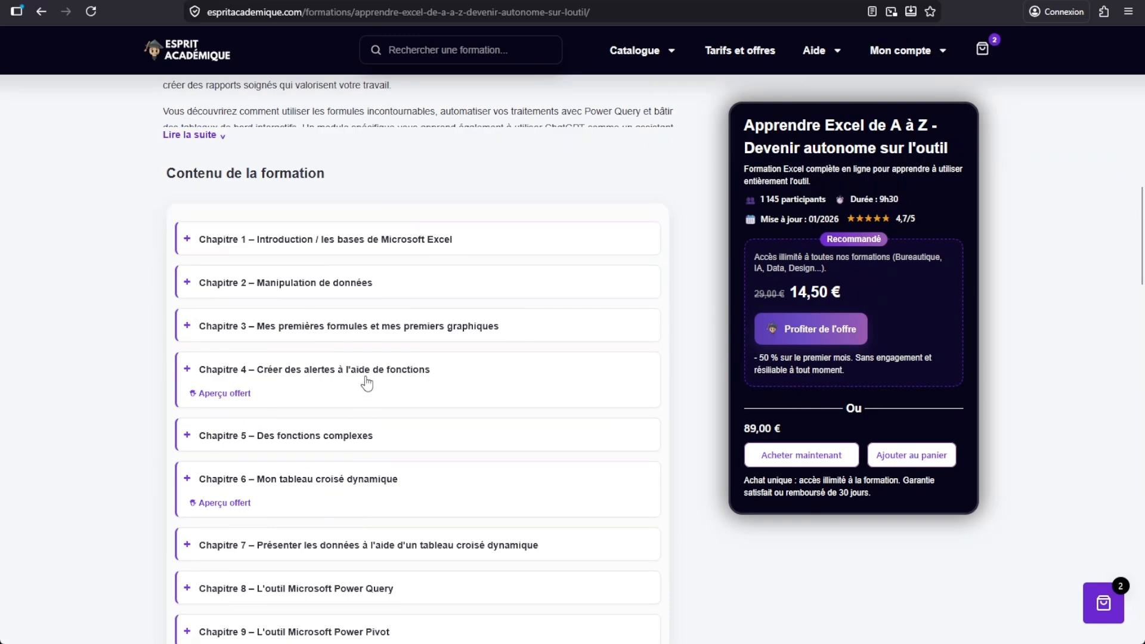
scroll(367, 384, "down", 1)
left_click(235, 213)
left_click(283, 216)
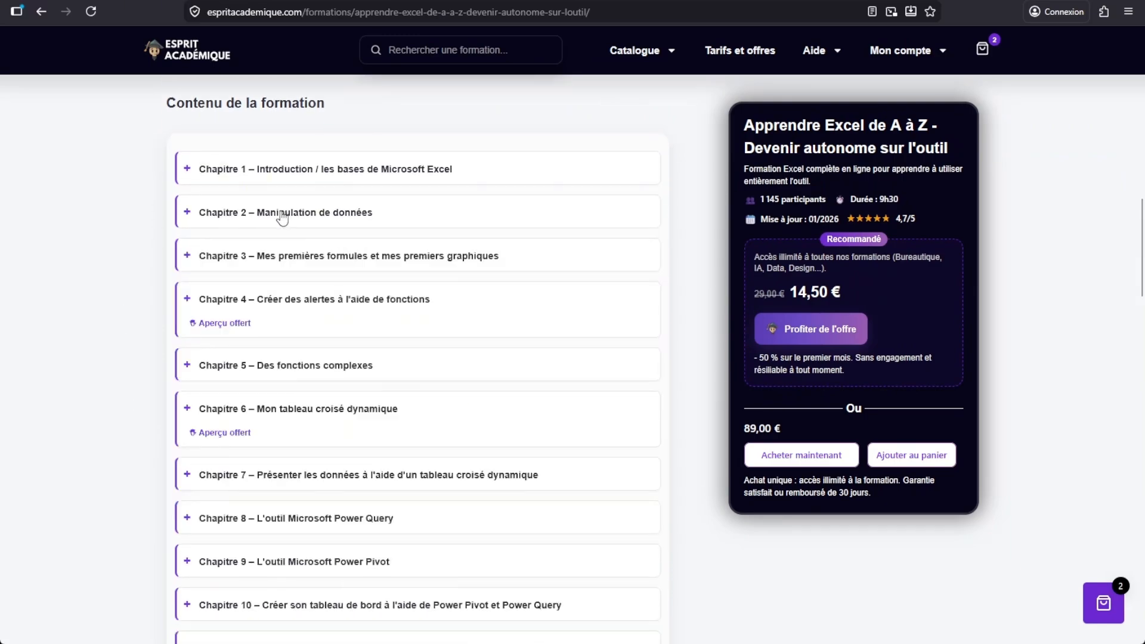
scroll(169, 285, "down", 4)
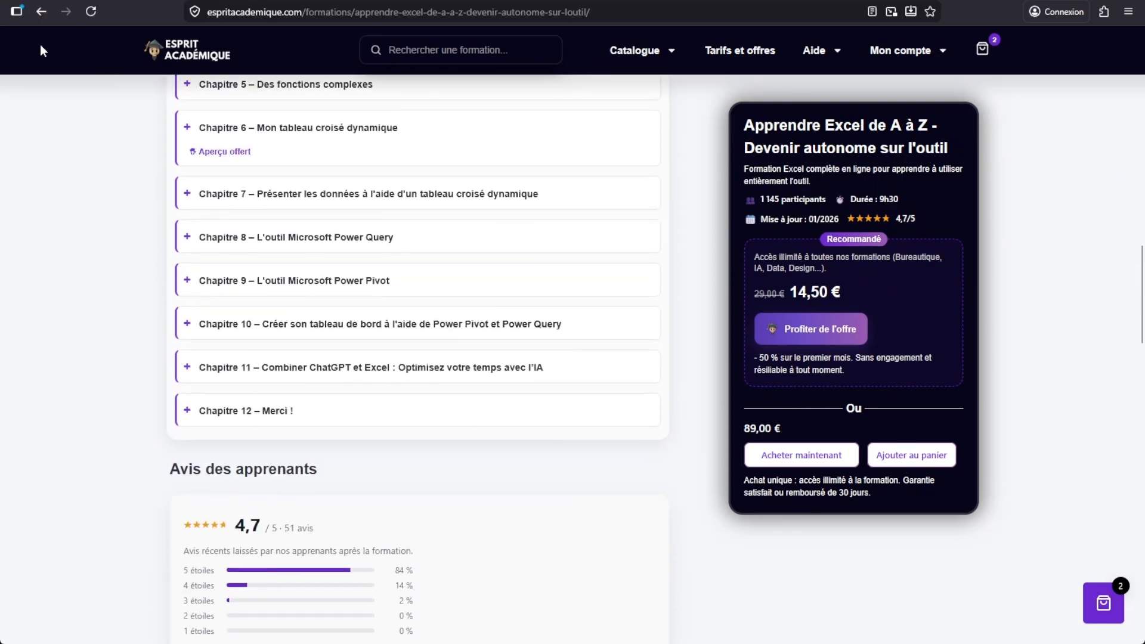
left_click(41, 22)
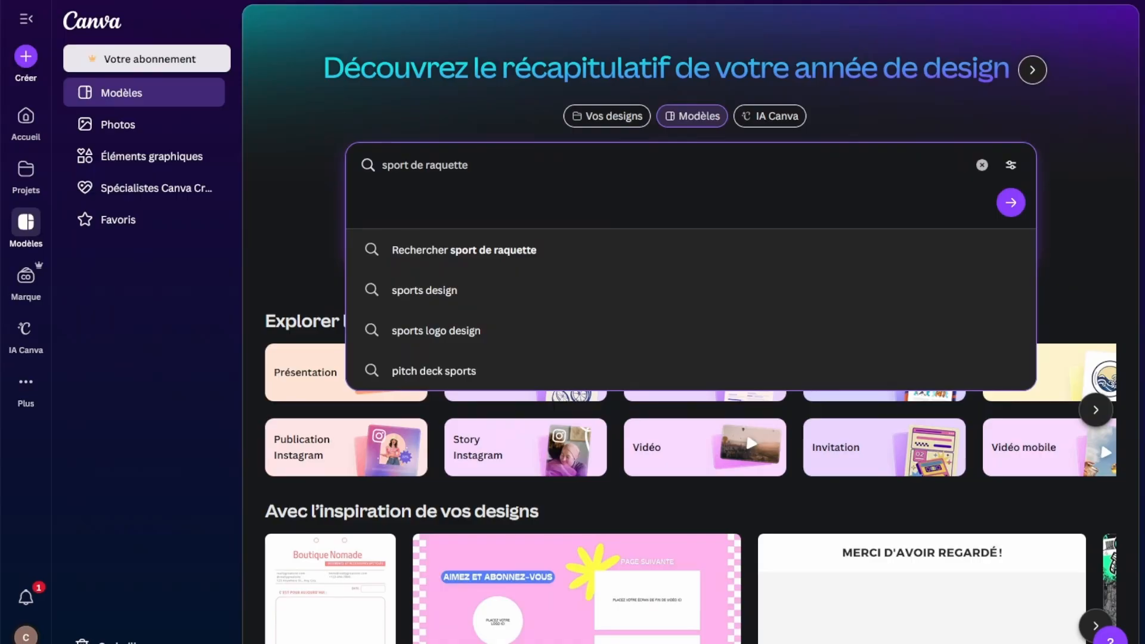
Run the template search for "sport de raquette" and preview the blue and yellow pickleball tournament flyer
key("Return")
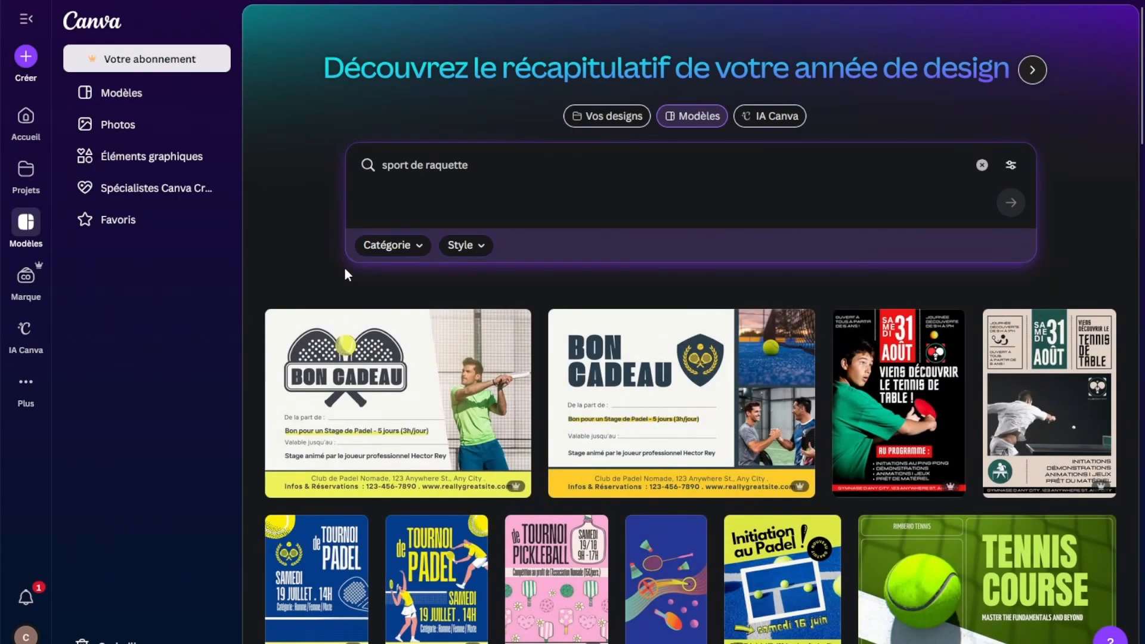
scroll(347, 274, "down", 5)
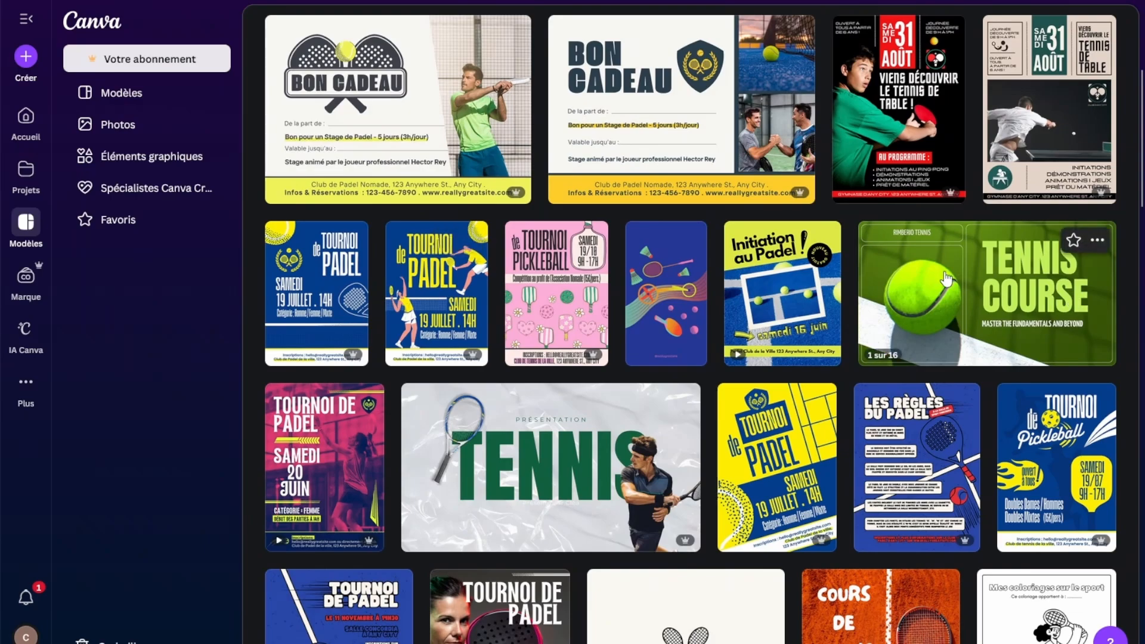
scroll(901, 262, "down", 5)
scroll(865, 245, "up", 4)
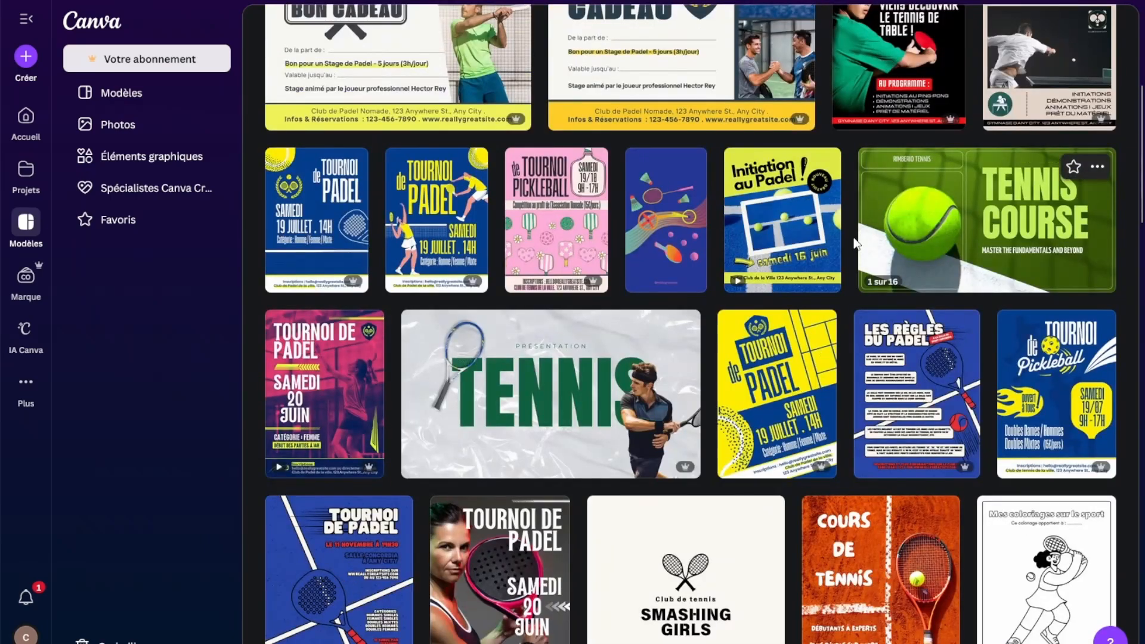
scroll(856, 243, "down", 1)
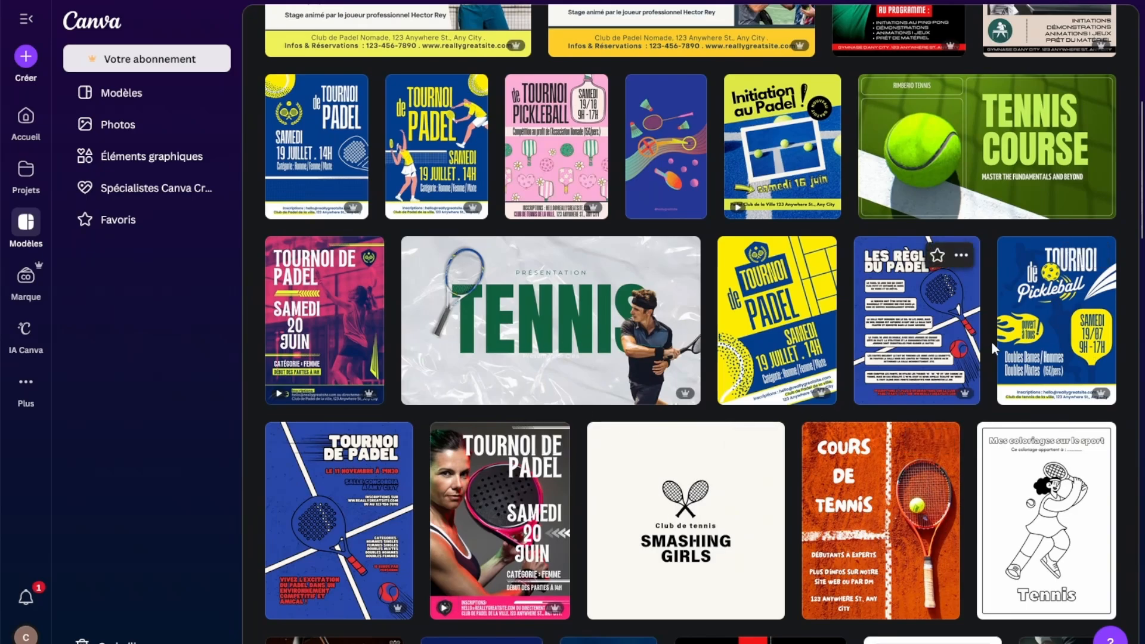
left_click(1074, 327)
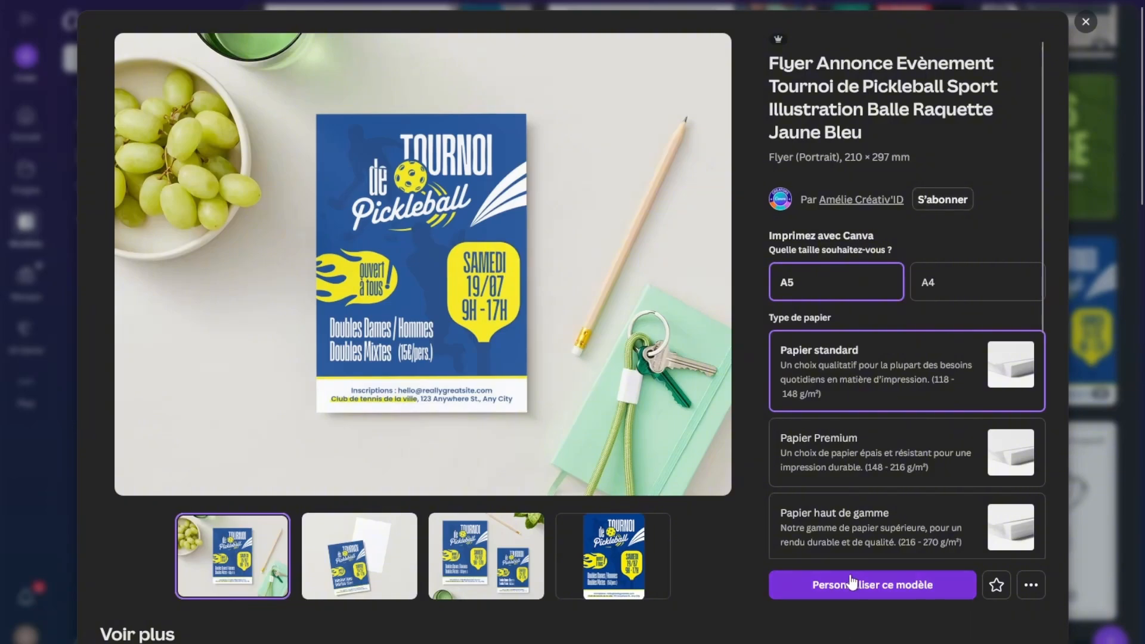
left_click(1081, 24)
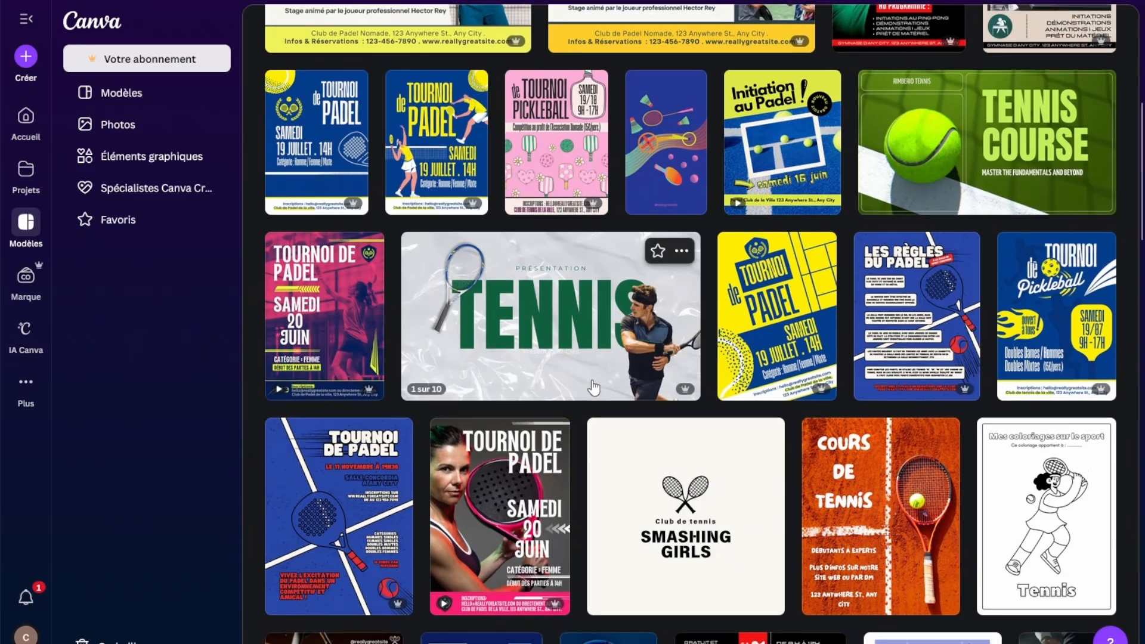
Examine the remaining template results for racket sports and general sports, comparing posters, presentations and logos
scroll(704, 286, "down", 3)
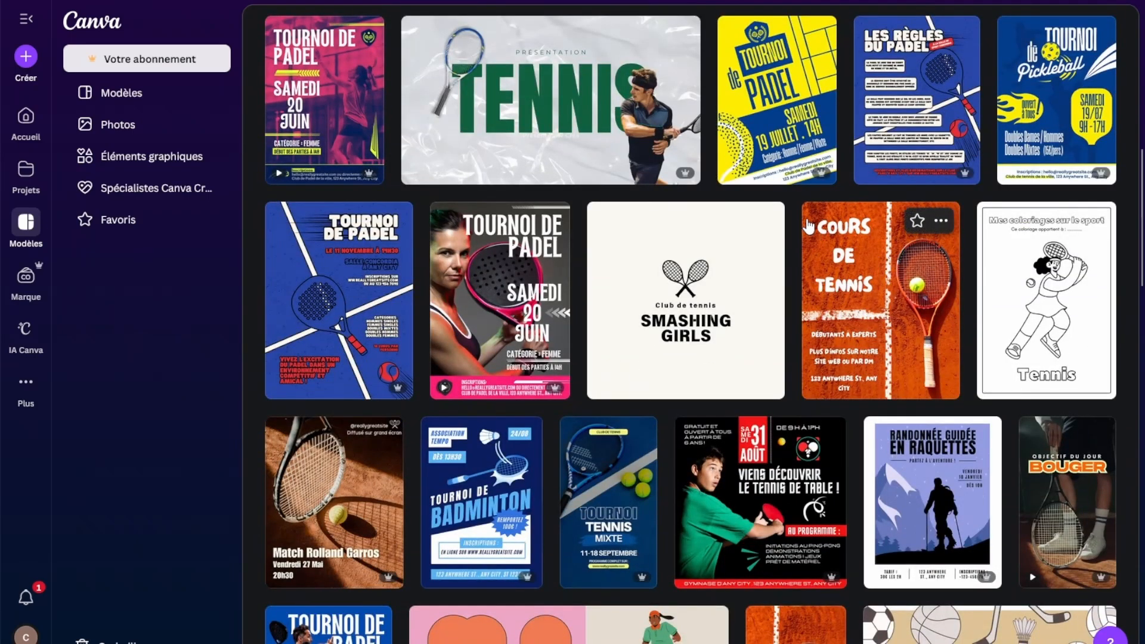
scroll(762, 312, "down", 1)
scroll(762, 312, "down", 1)
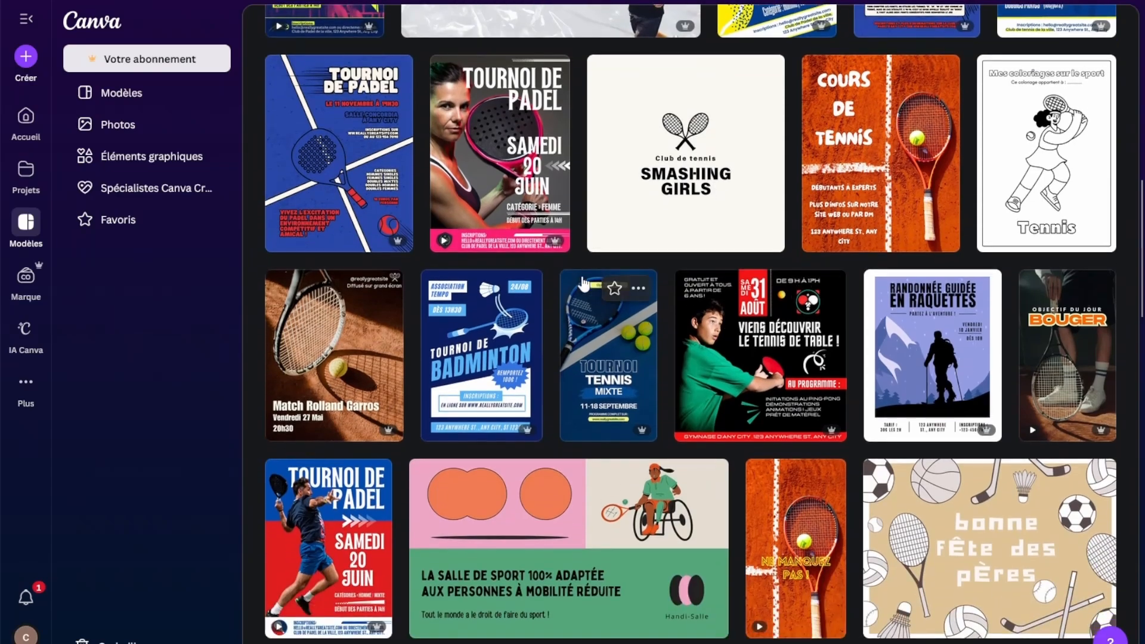
scroll(872, 333, "down", 3)
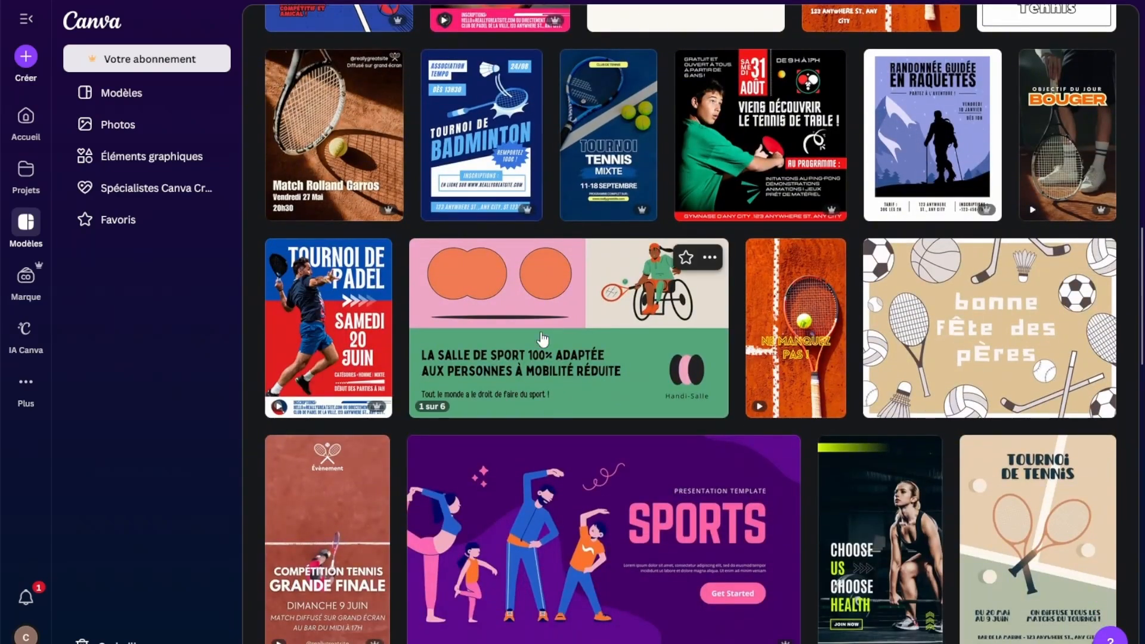
scroll(550, 381, "down", 2)
scroll(550, 381, "down", 2)
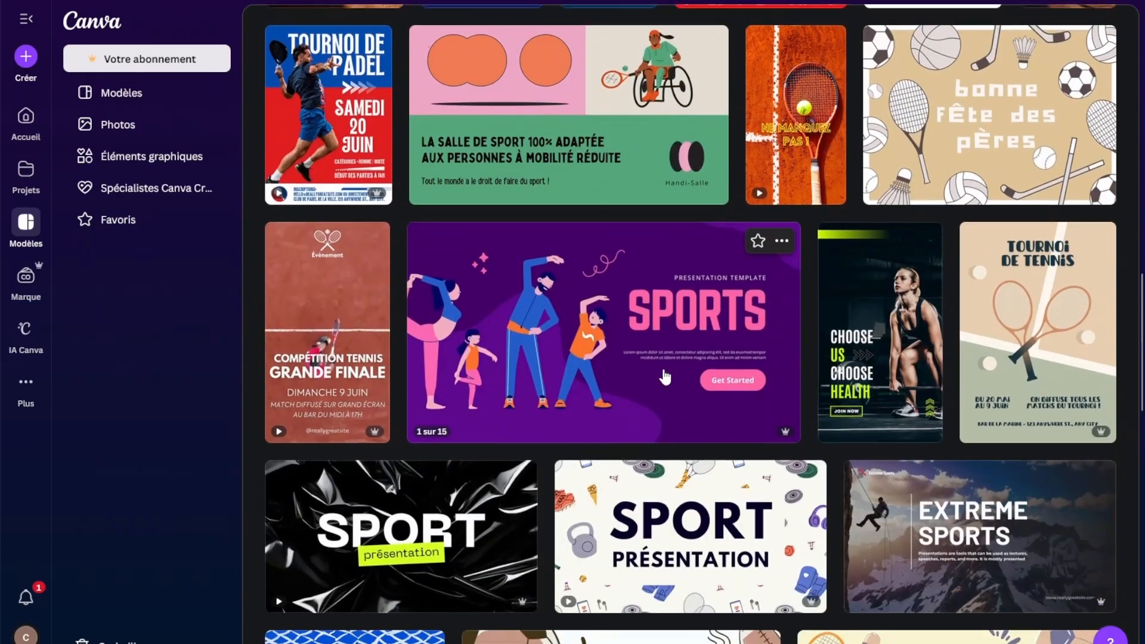
scroll(822, 294, "down", 1)
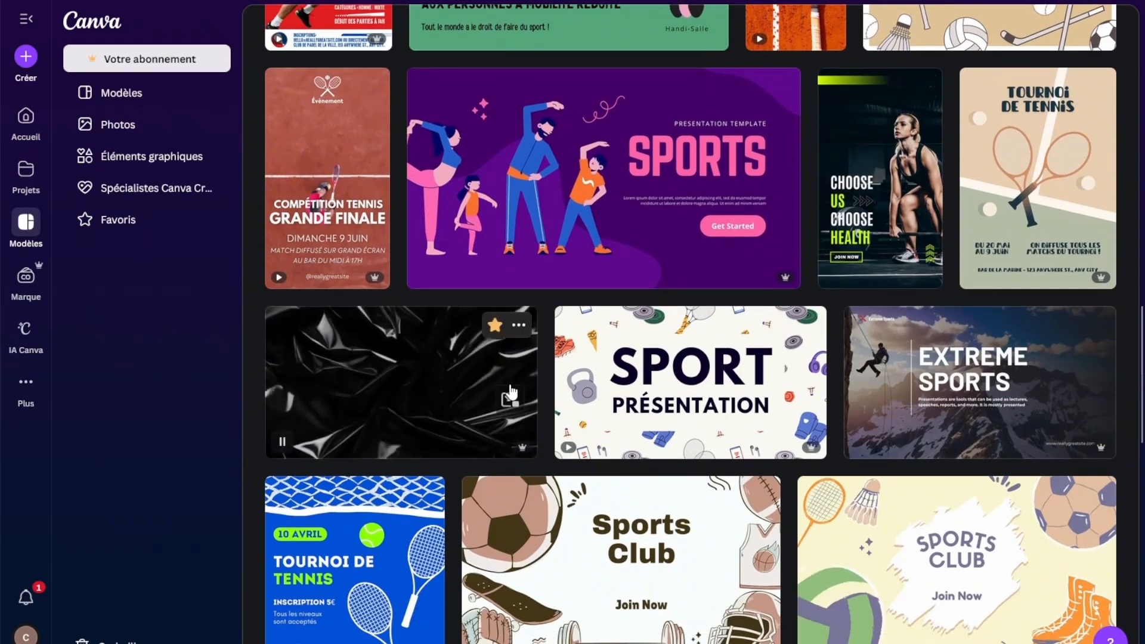
scroll(764, 352, "down", 5)
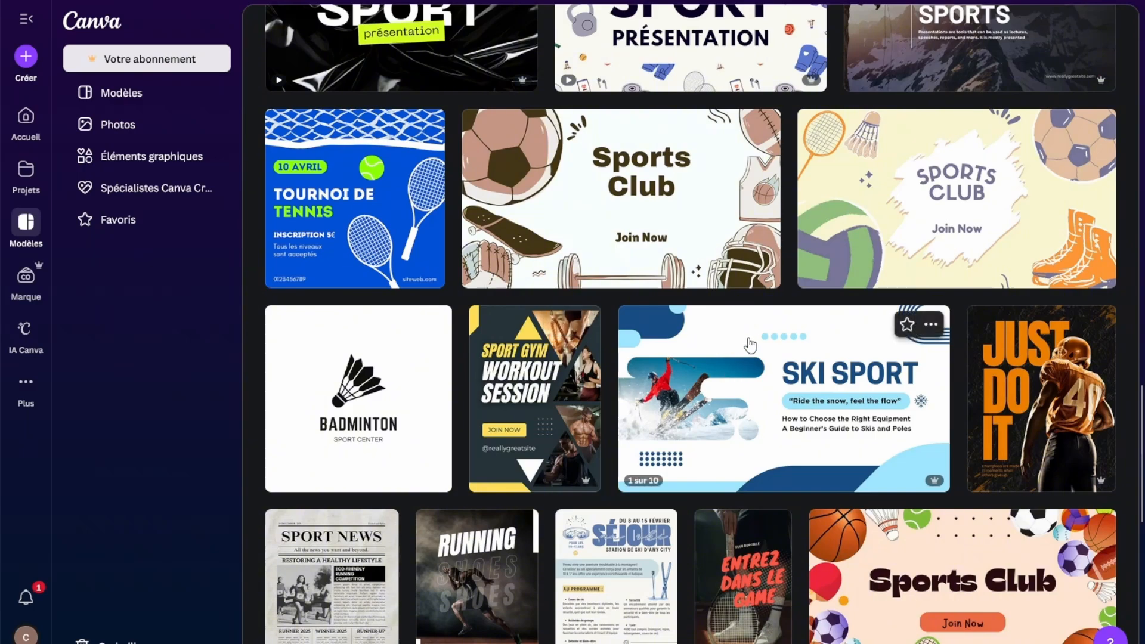
scroll(637, 253, "down", 2)
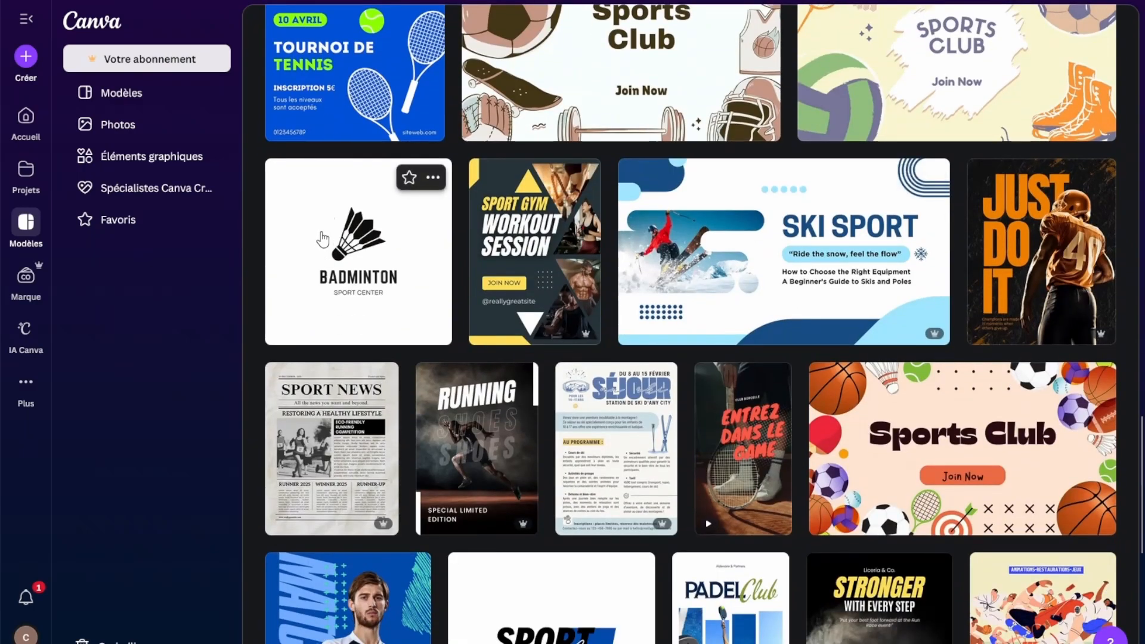
scroll(355, 119, "up", 1)
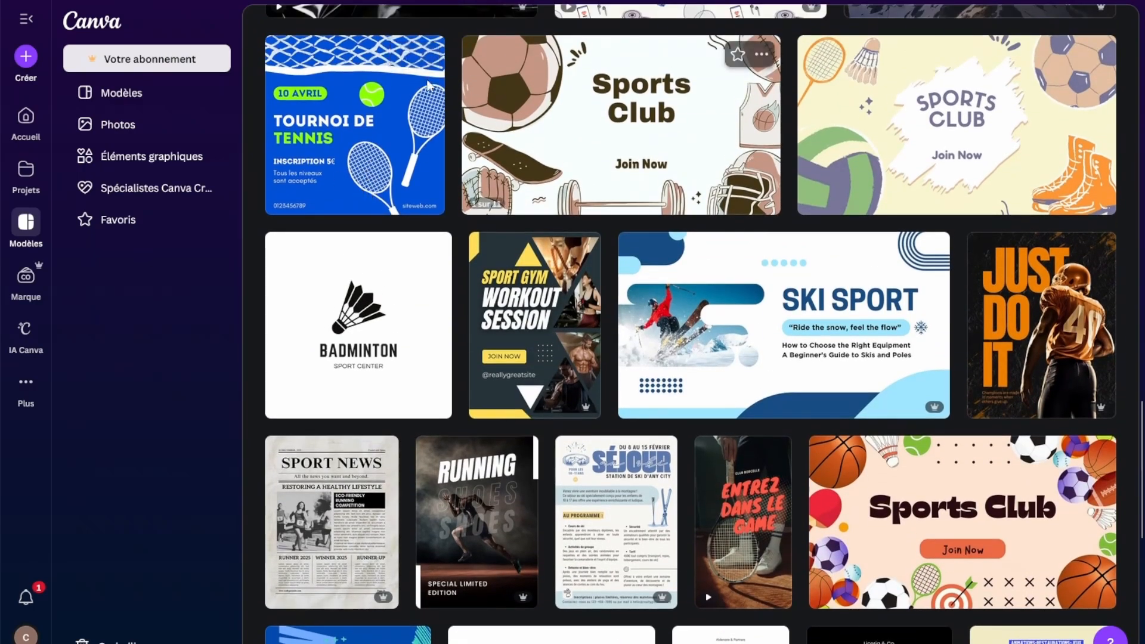
Open the blue "Tournoi de tennis" Instagram post template and start customising it
scroll(362, 127, "up", 1)
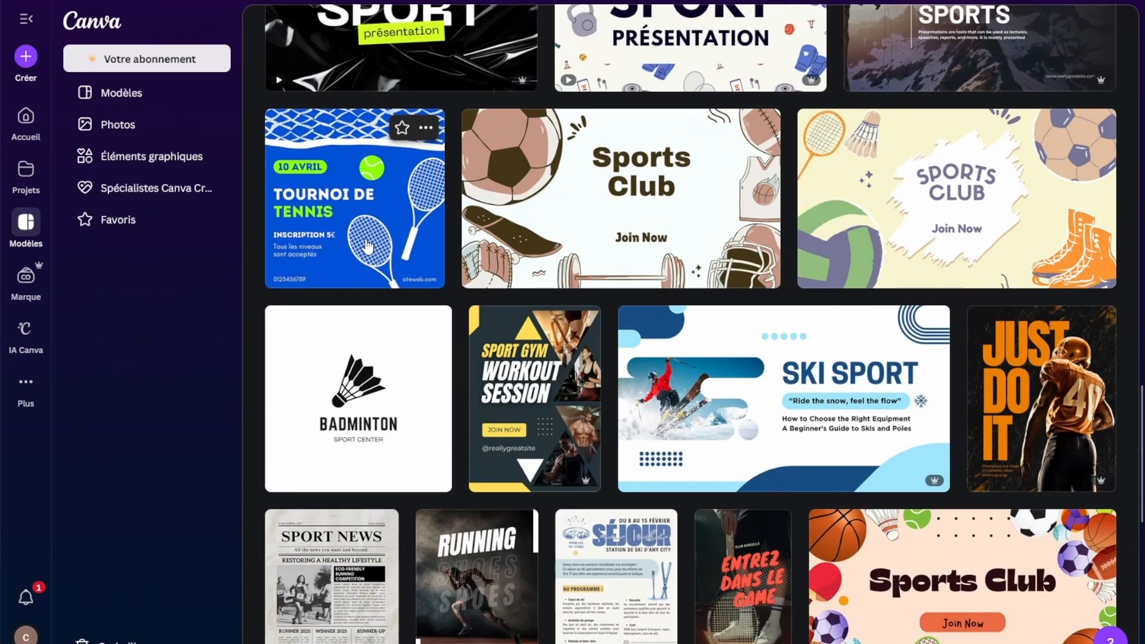
left_click(362, 127)
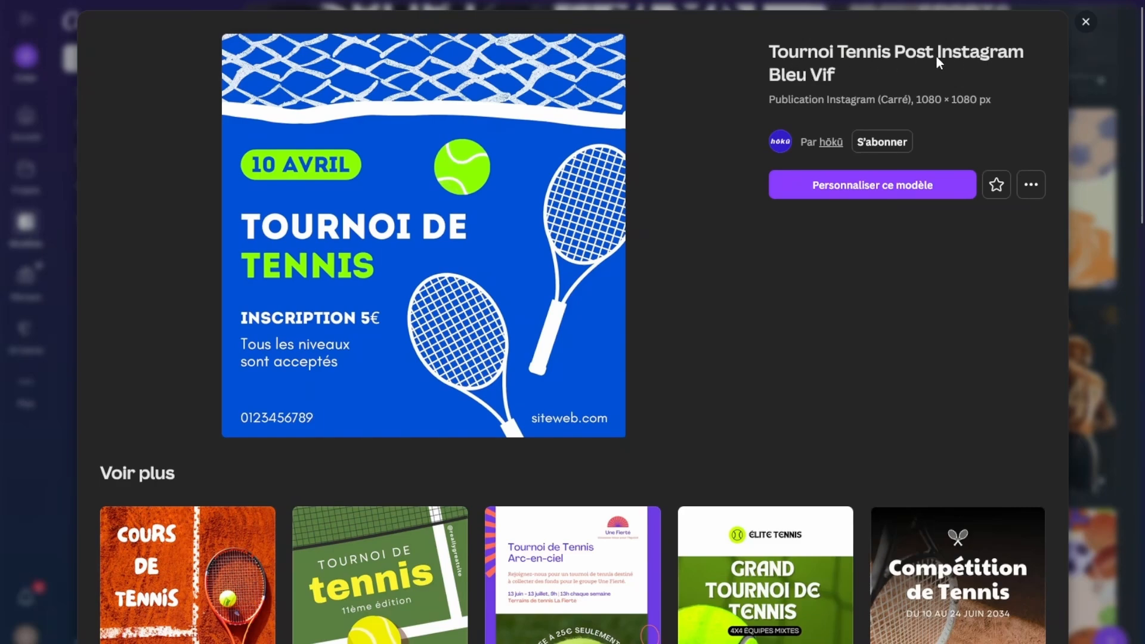
left_click(891, 174)
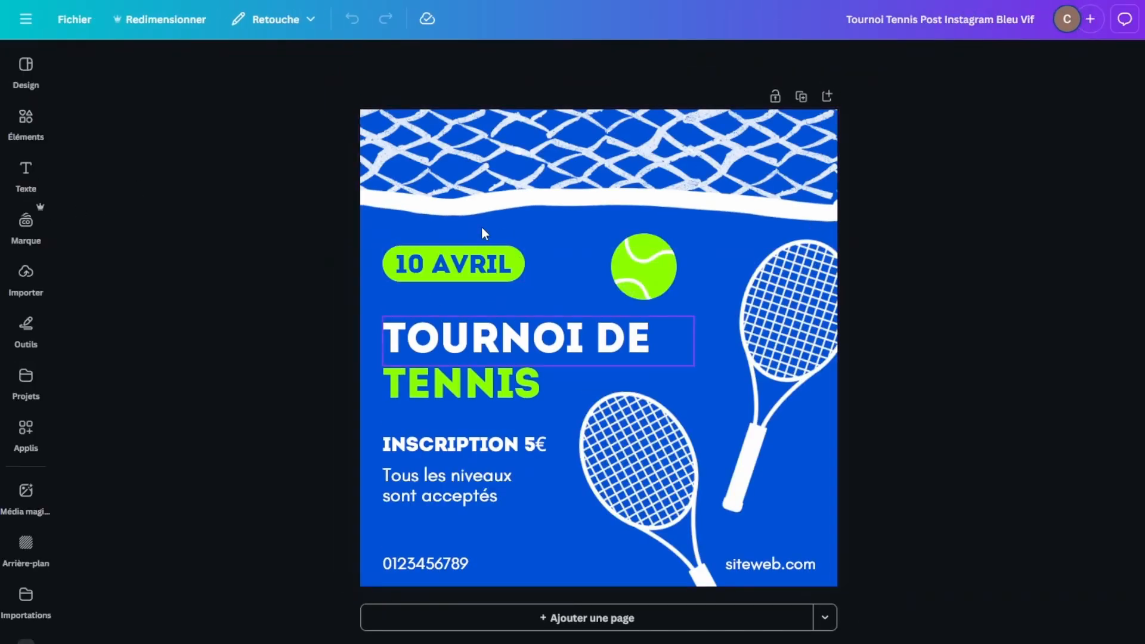
Recolour the "10 AVRIL" badge orange and apply the colour change to all matching green shapes
left_click(510, 248)
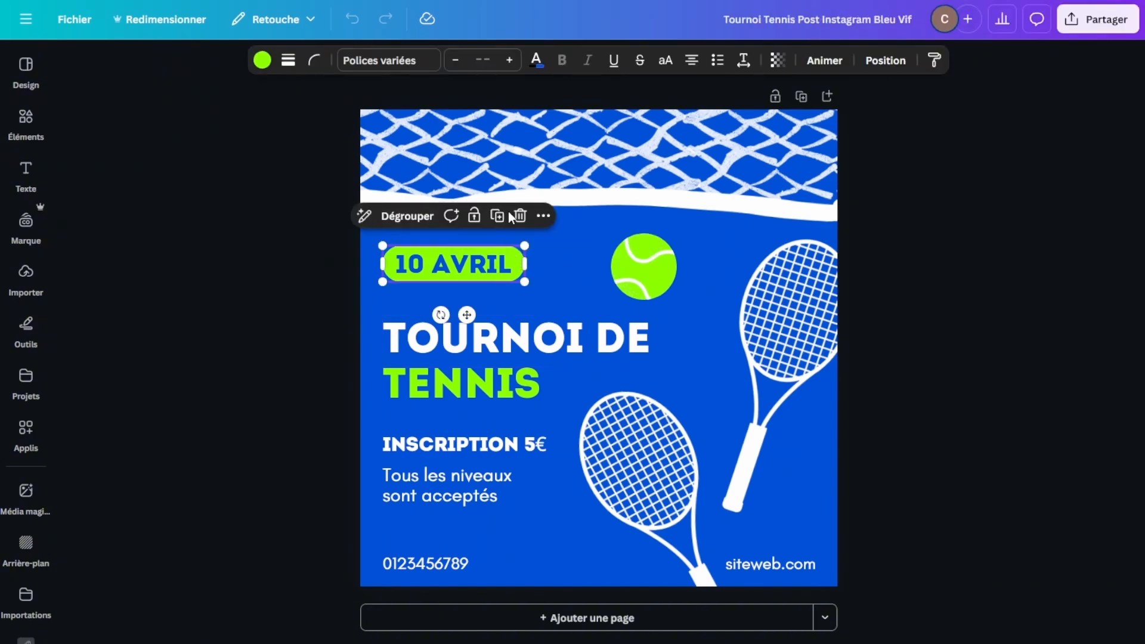
left_click(263, 60)
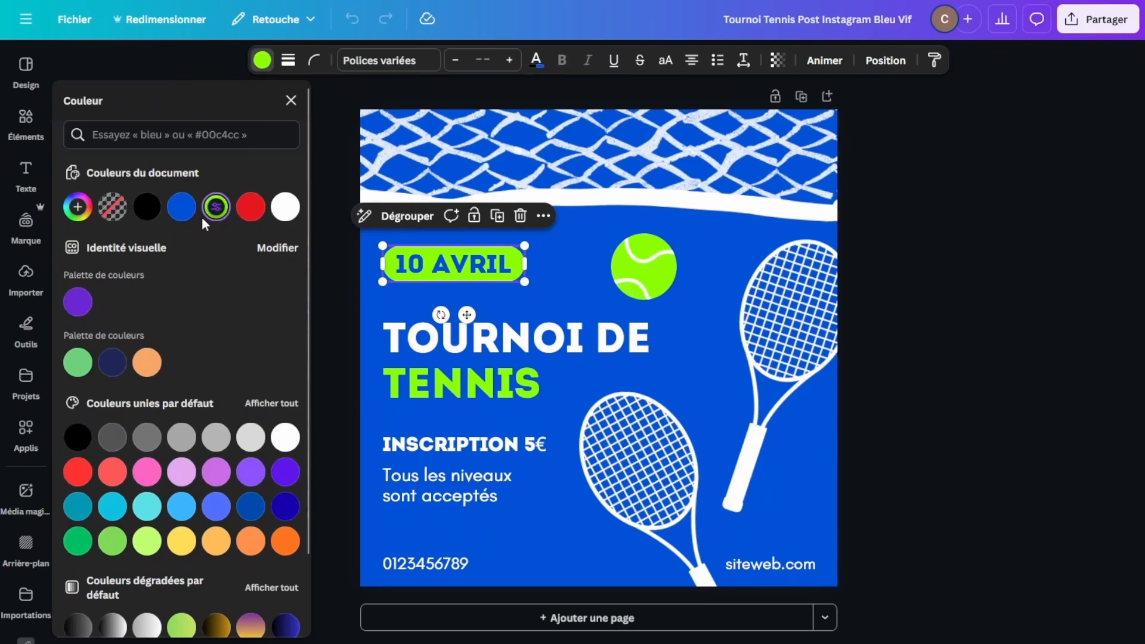
left_click(113, 363)
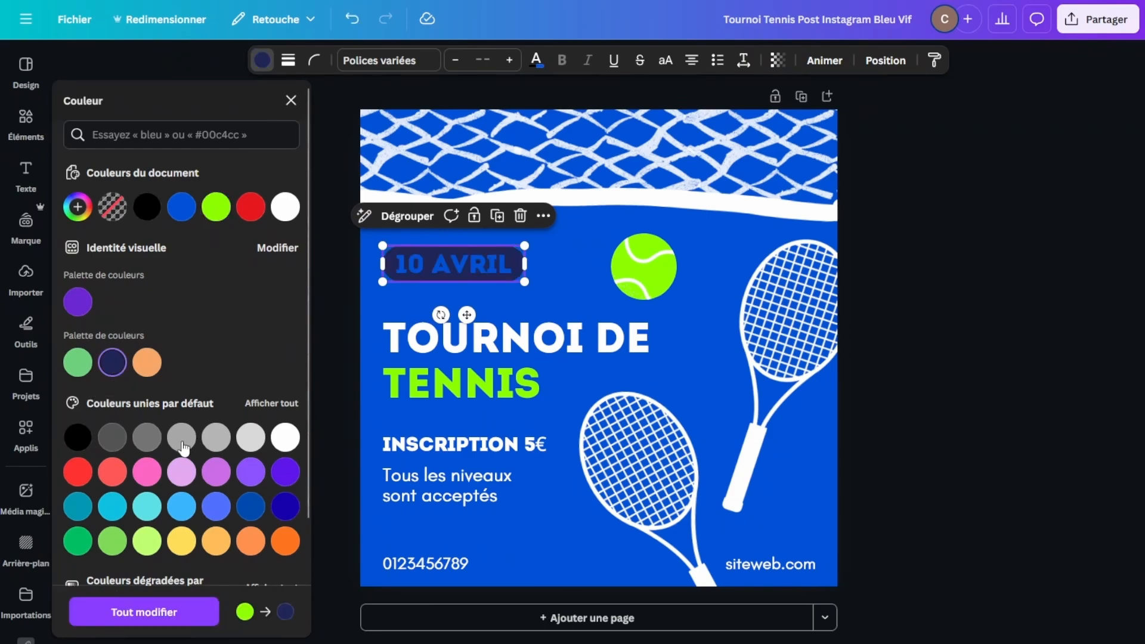
left_click(147, 472)
left_click(284, 543)
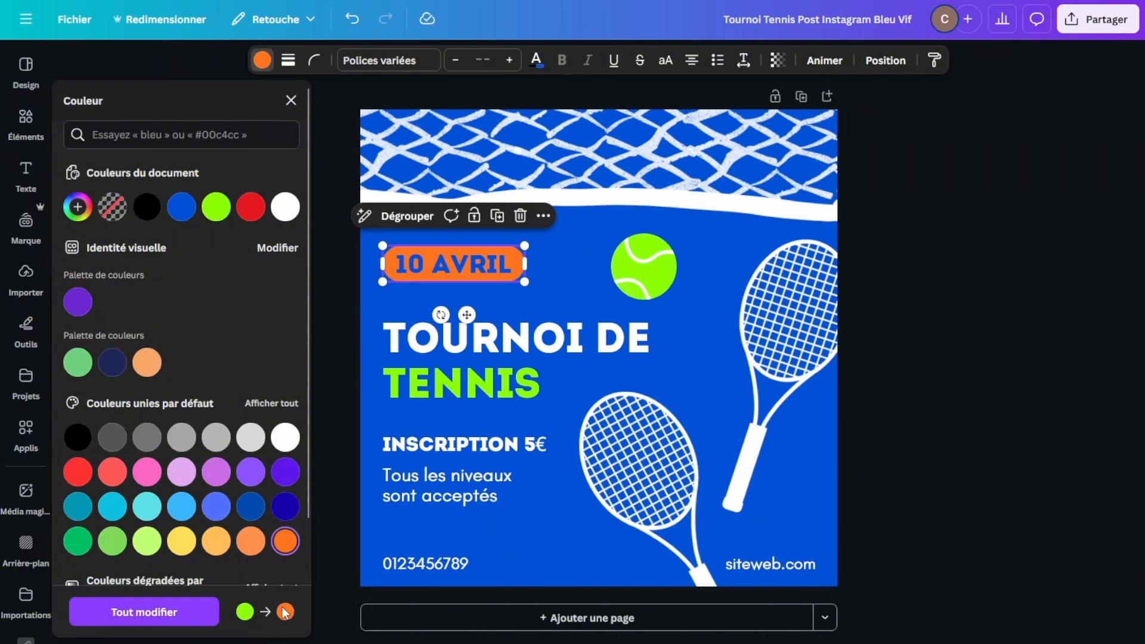
left_click(176, 612)
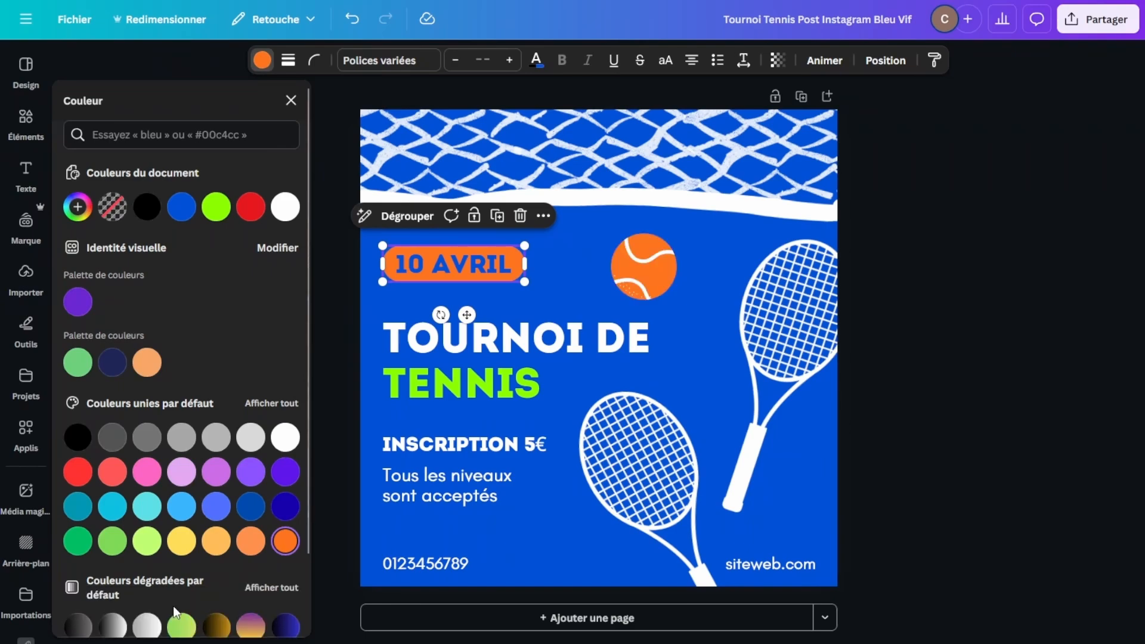
Set the "TENNIS" title text to the document's orange
left_click(627, 249)
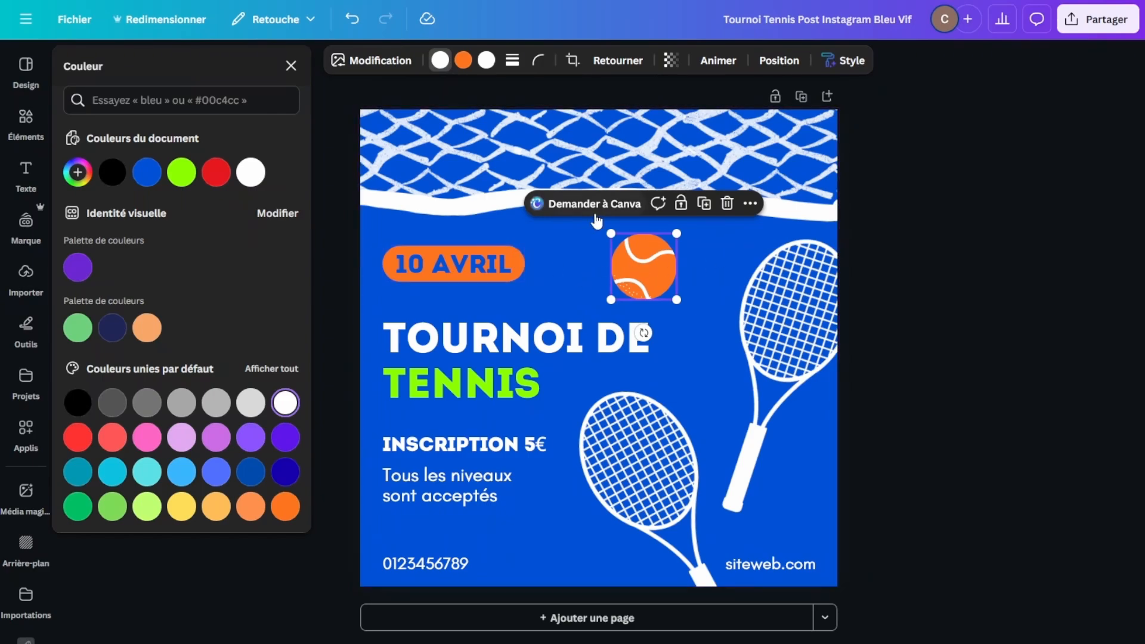
left_click(474, 388)
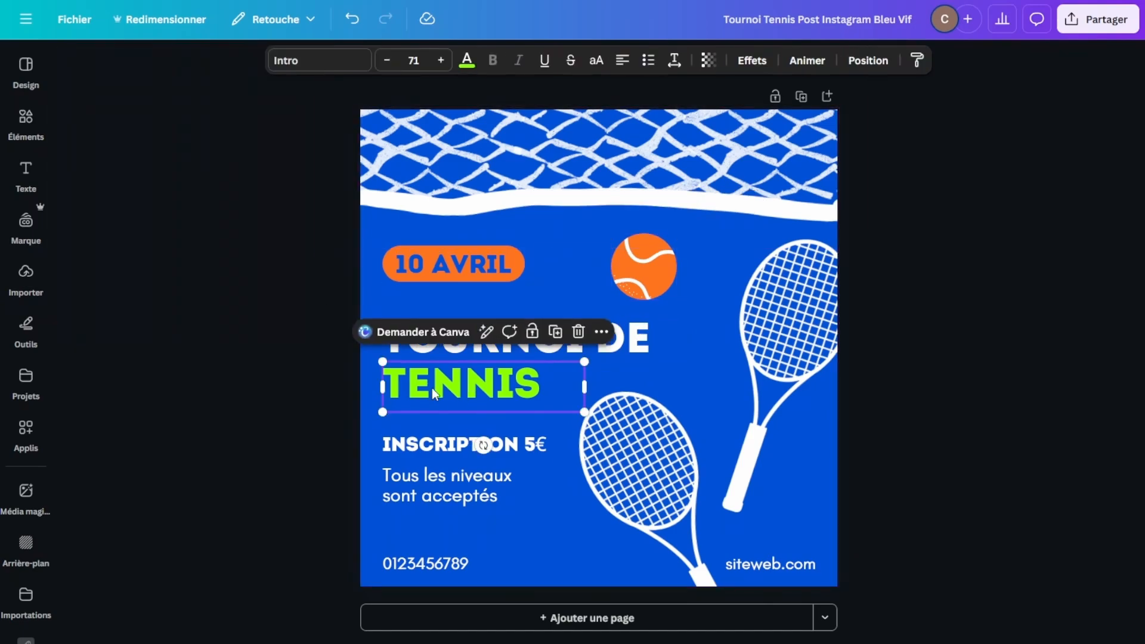
left_click(467, 60)
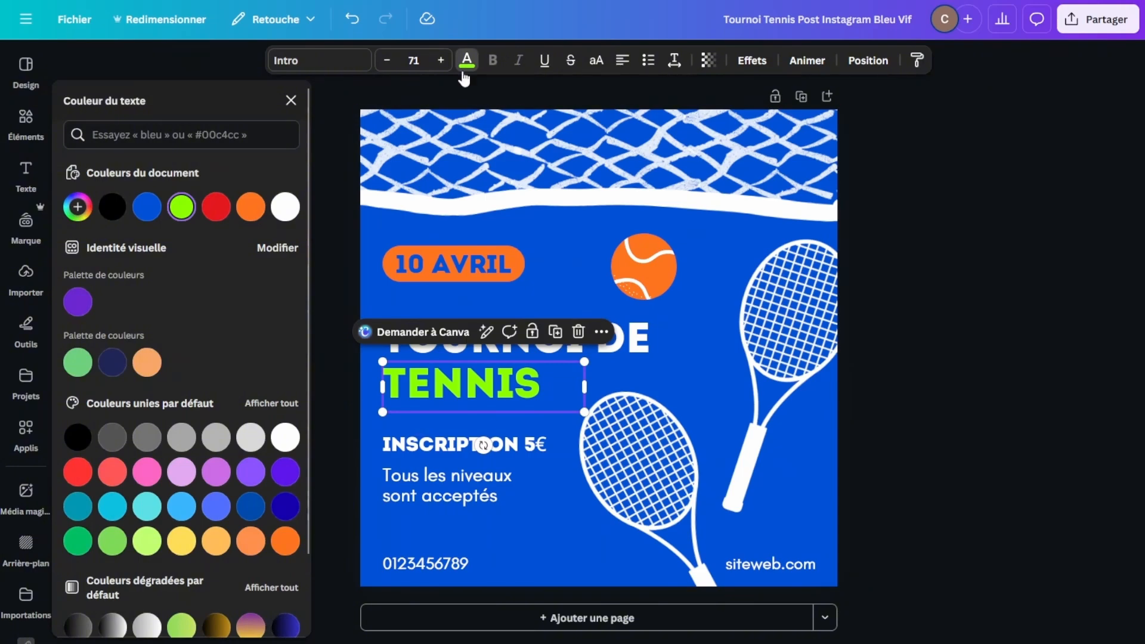
left_click(251, 207)
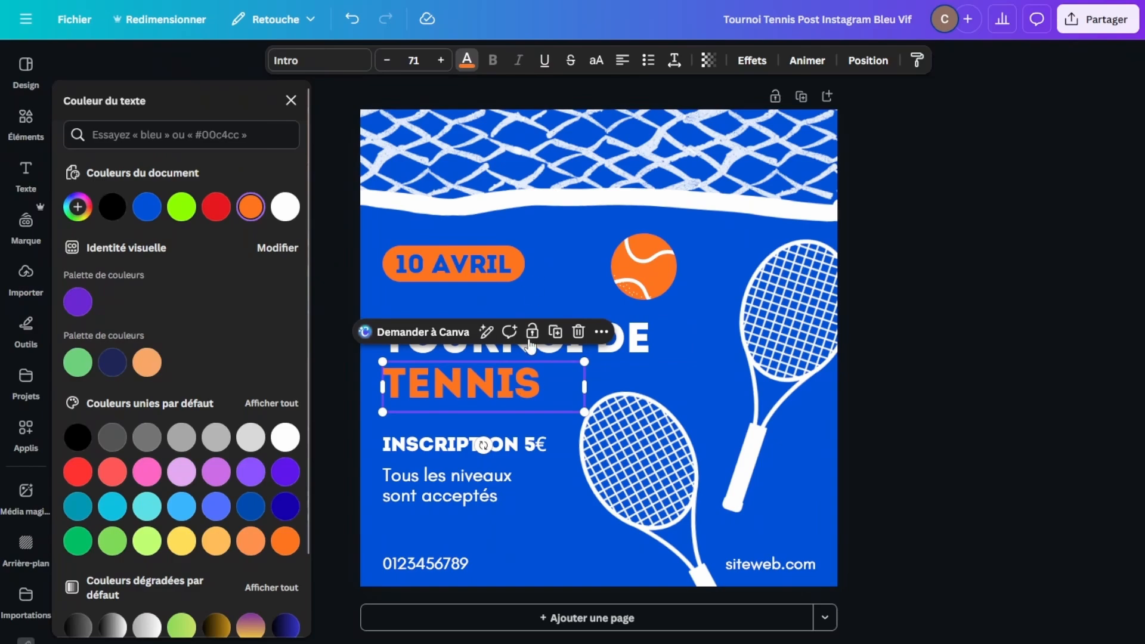
double_click(467, 391)
left_click(560, 417)
left_click(1007, 363)
Try orange, white and blue for the page background and set it to black
left_click(545, 301)
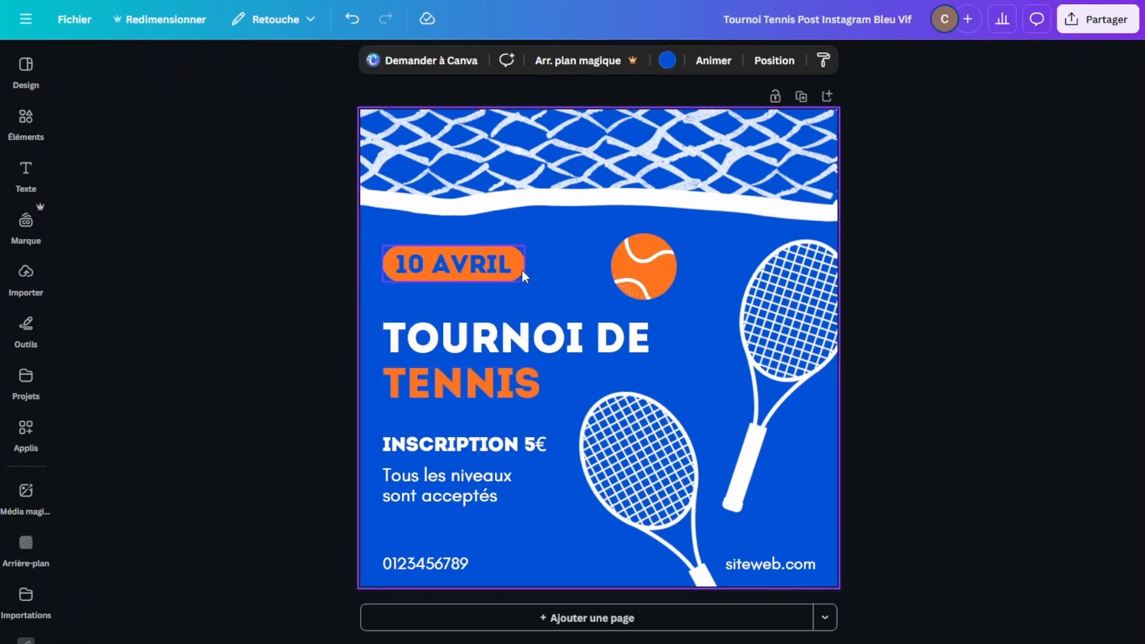
left_click(524, 276)
left_click(573, 302)
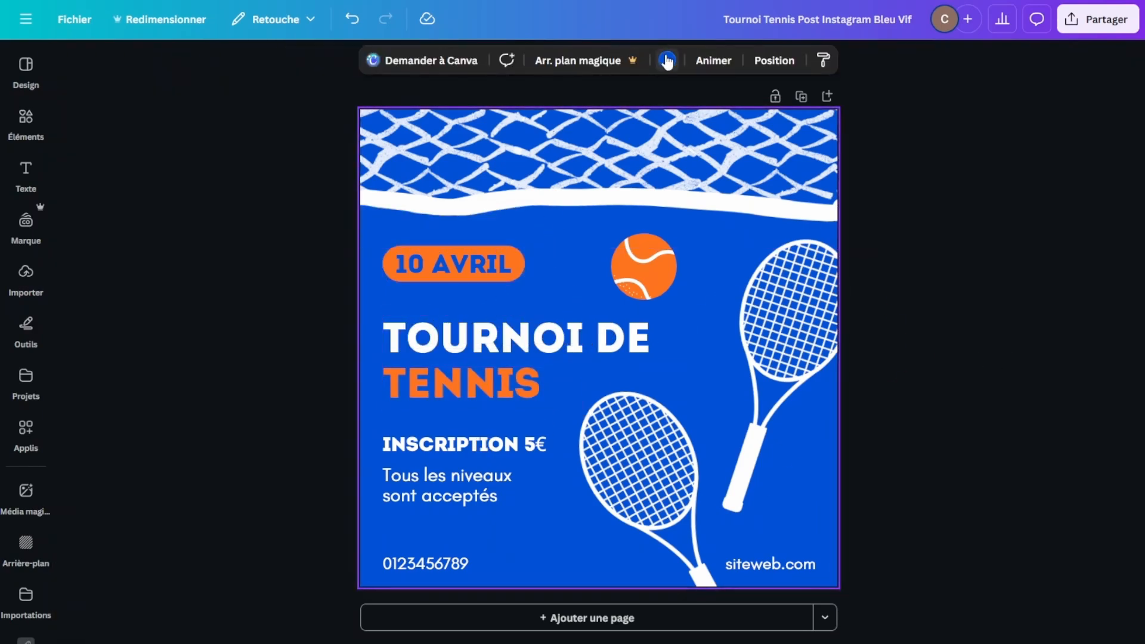
left_click(668, 60)
left_click(216, 173)
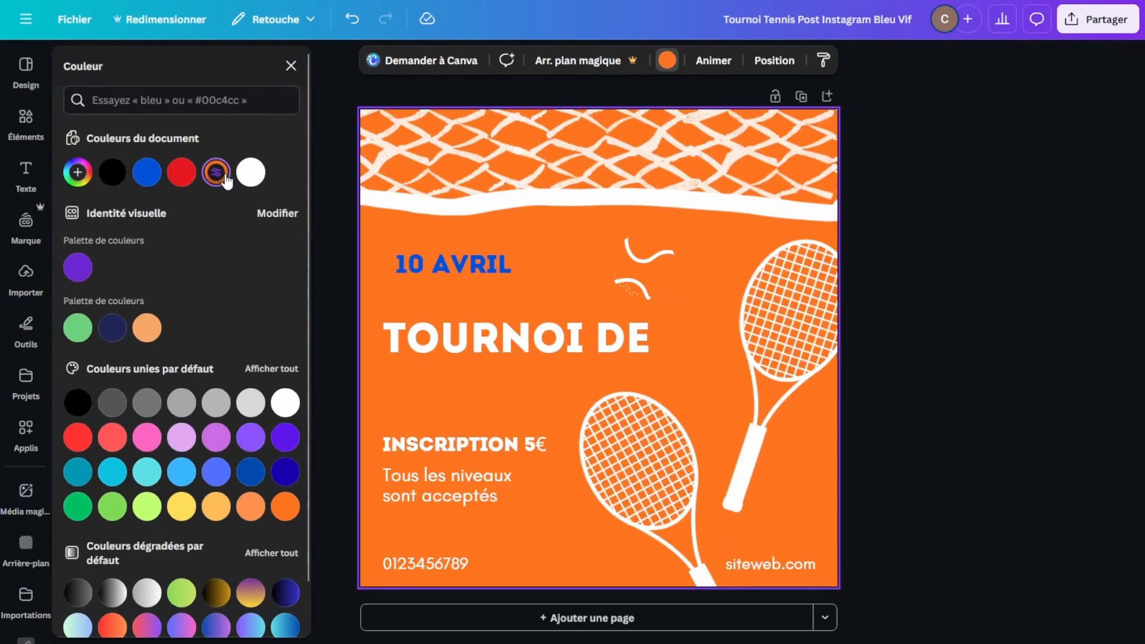
left_click(243, 175)
left_click(147, 175)
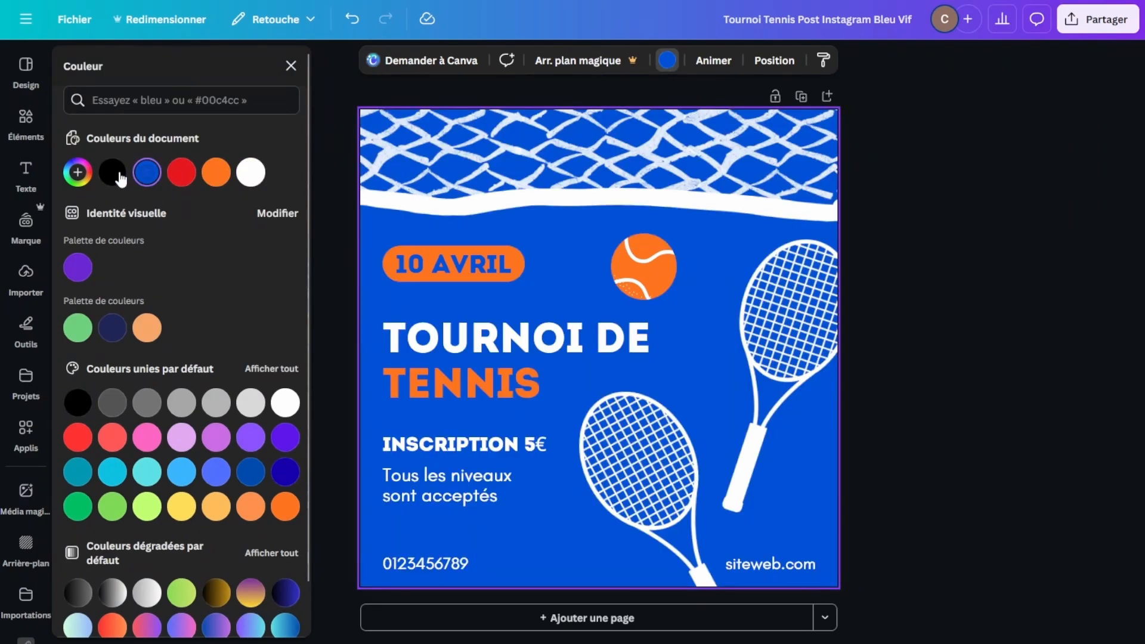
left_click(119, 177)
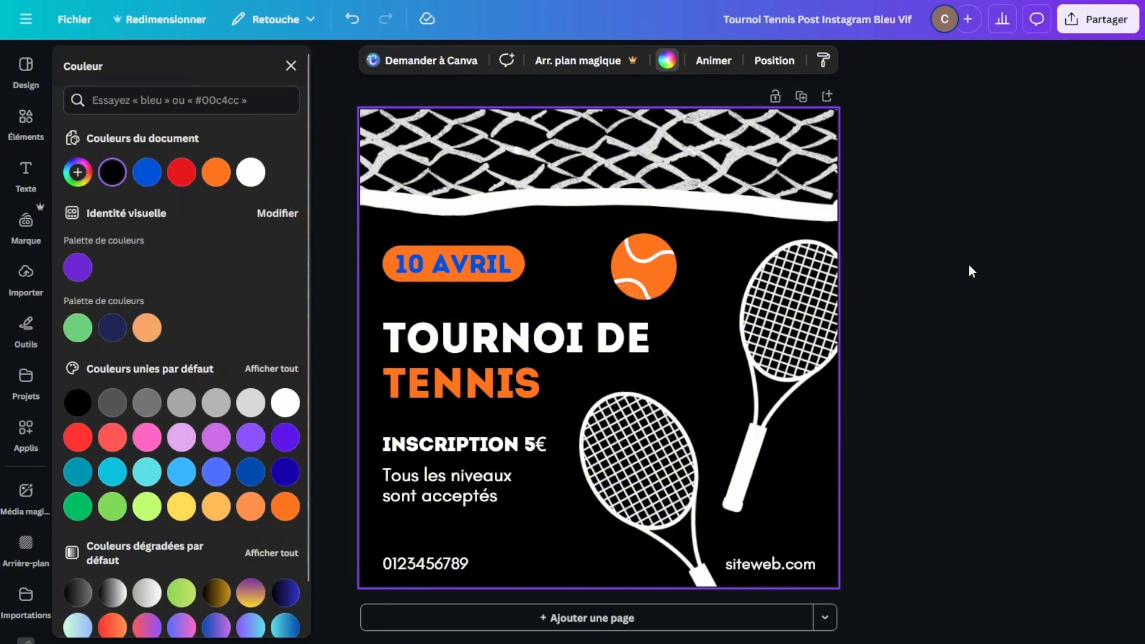
Set the "10 AVRIL" text to the light orange from the brand palette
left_click(431, 280)
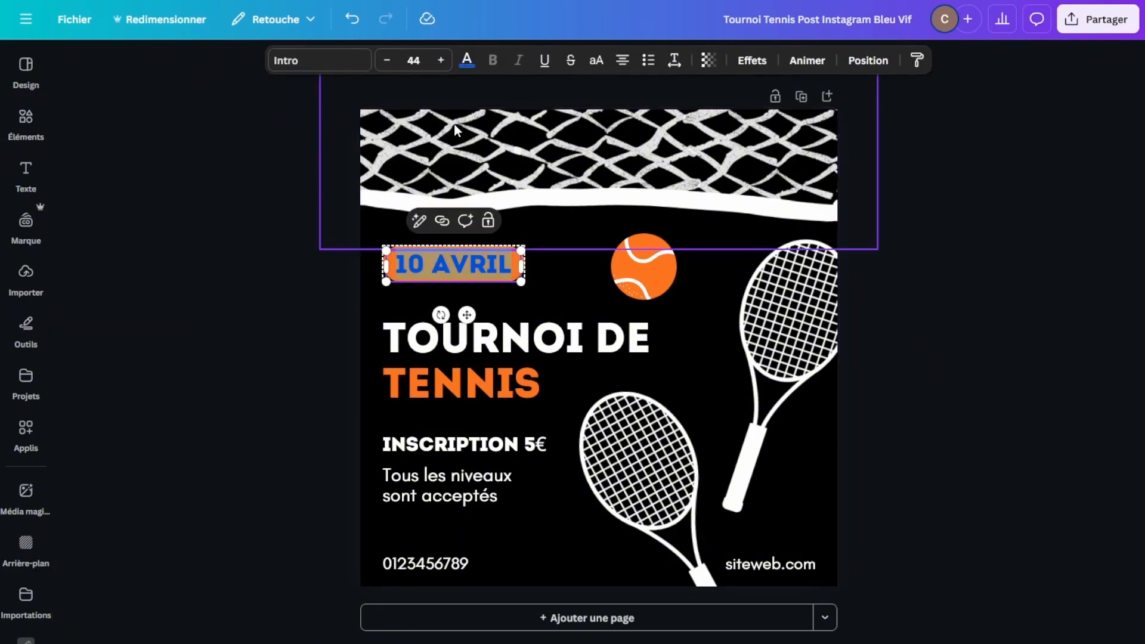
left_click(467, 60)
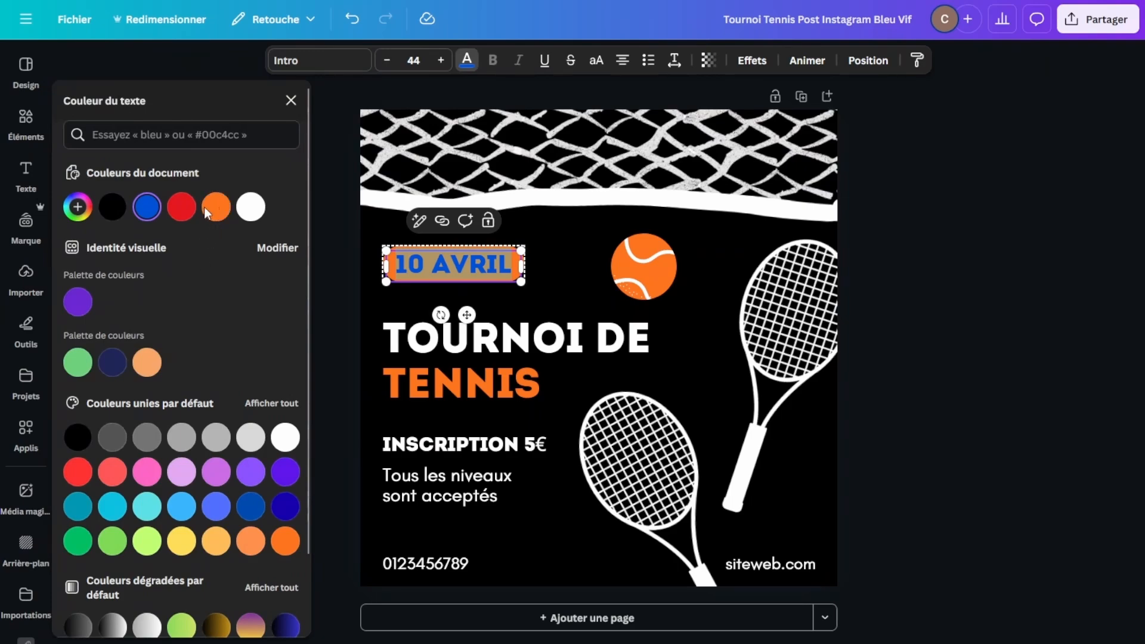
left_click(147, 362)
left_click(966, 294)
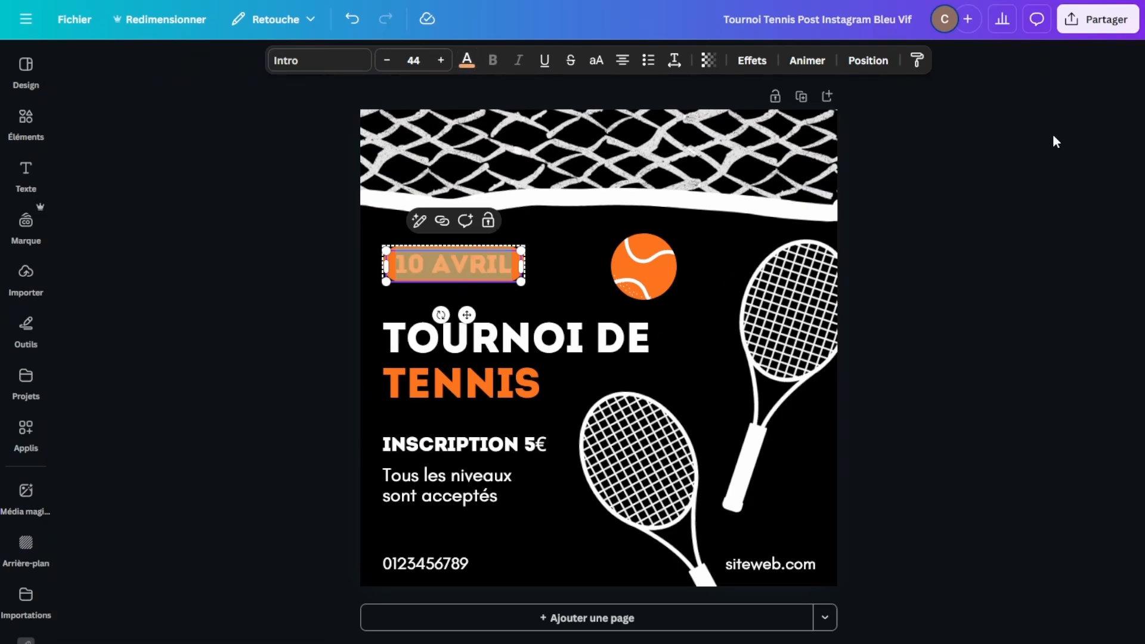
Change the "10 AVRIL" badge text colour to white
left_click(456, 265)
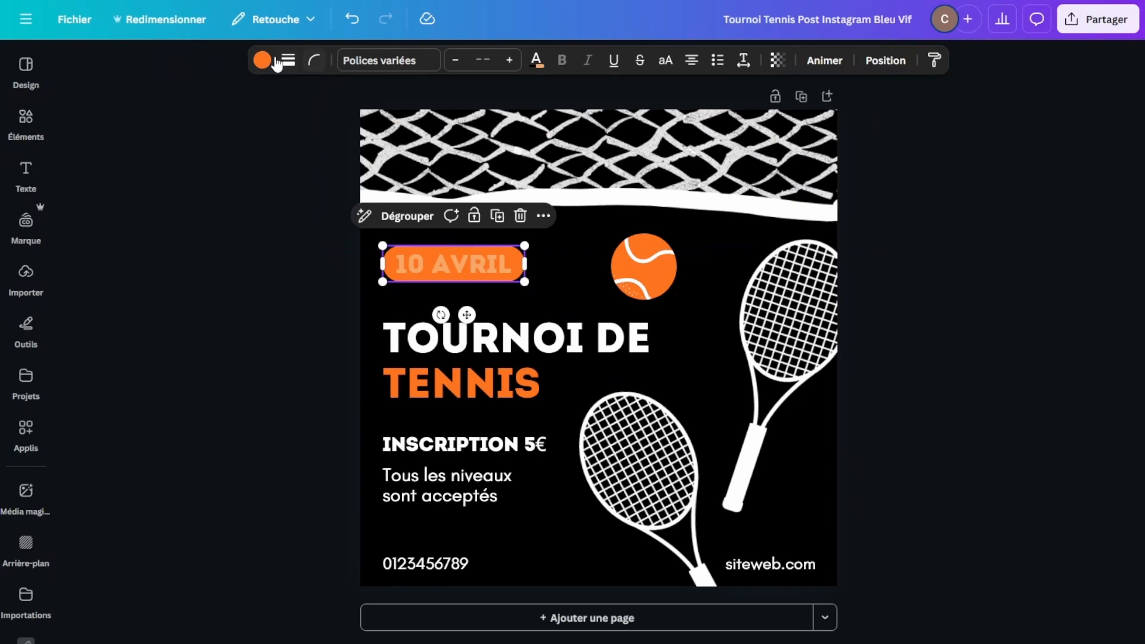
left_click(439, 259)
left_click(466, 64)
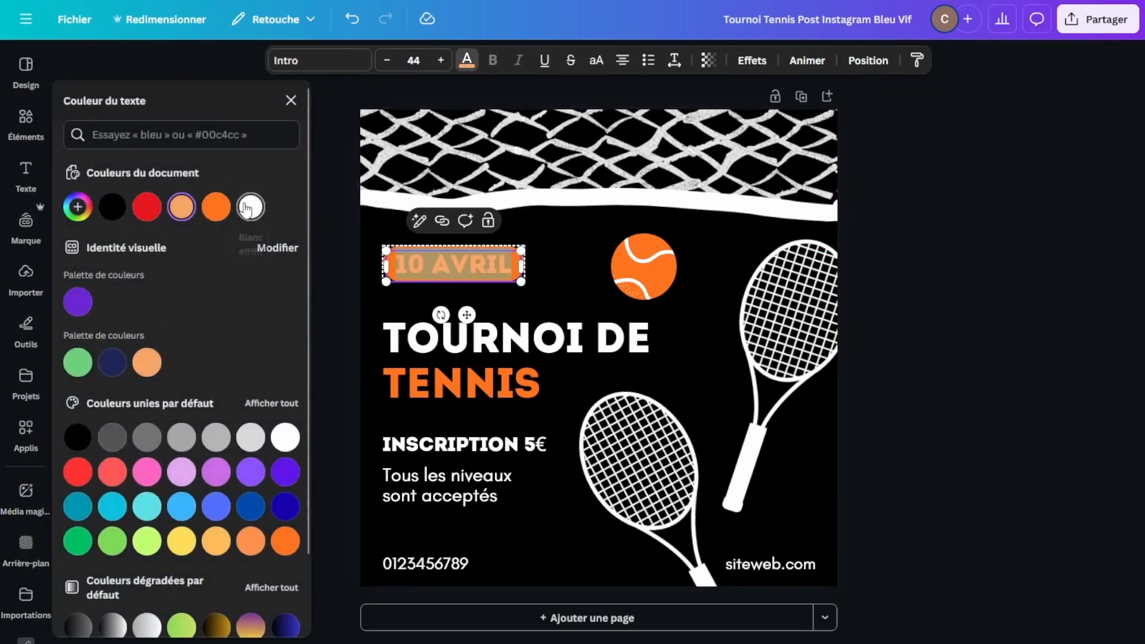
left_click(250, 207)
left_click(968, 300)
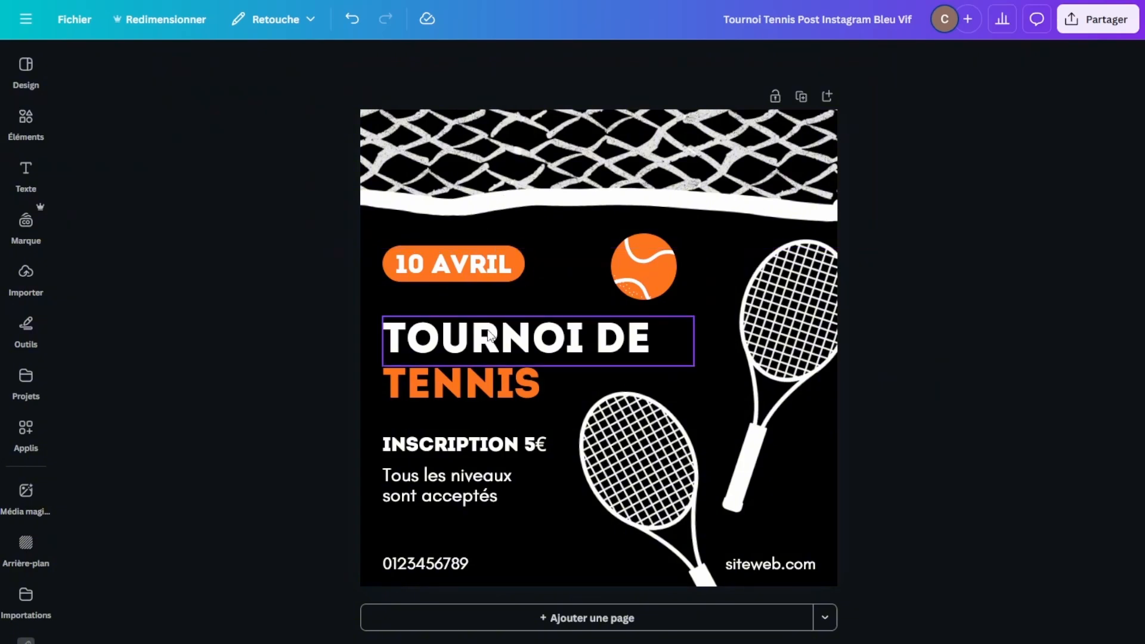
Shrink the net group to about 443 × 141 and place it above and to the right of the ball
left_click(585, 143)
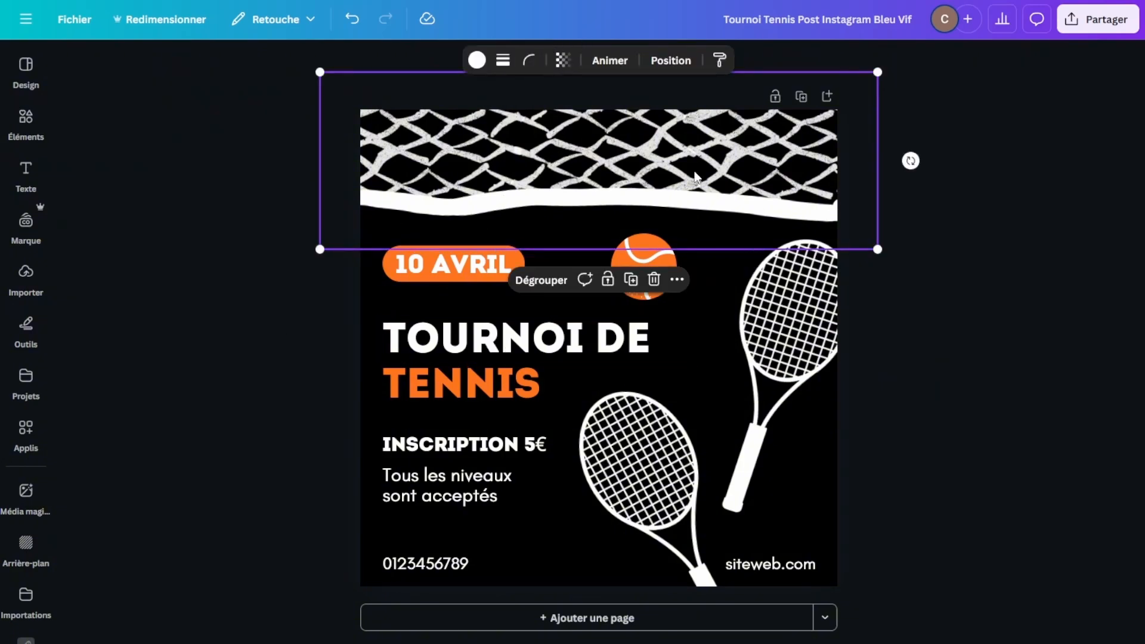
left_click_drag(671, 202, 681, 281)
left_click_drag(332, 149, 708, 209)
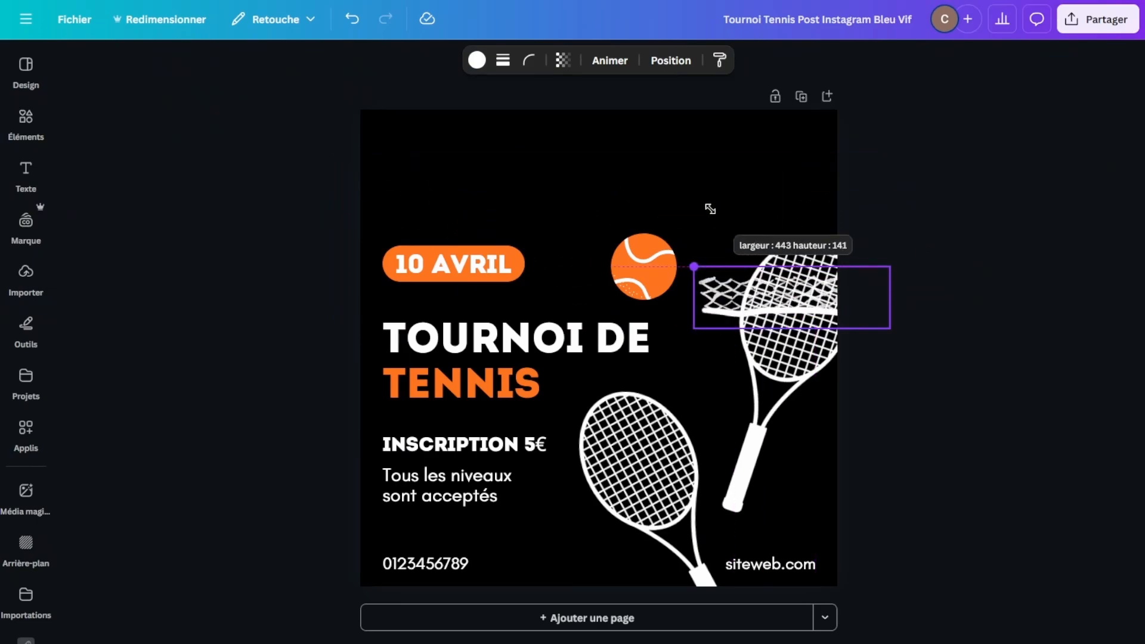
left_click_drag(724, 295, 665, 201)
Move the upper racket, enlarge it to most of the page's height and place it over the title text
left_click_drag(726, 329, 673, 207)
left_click(720, 216)
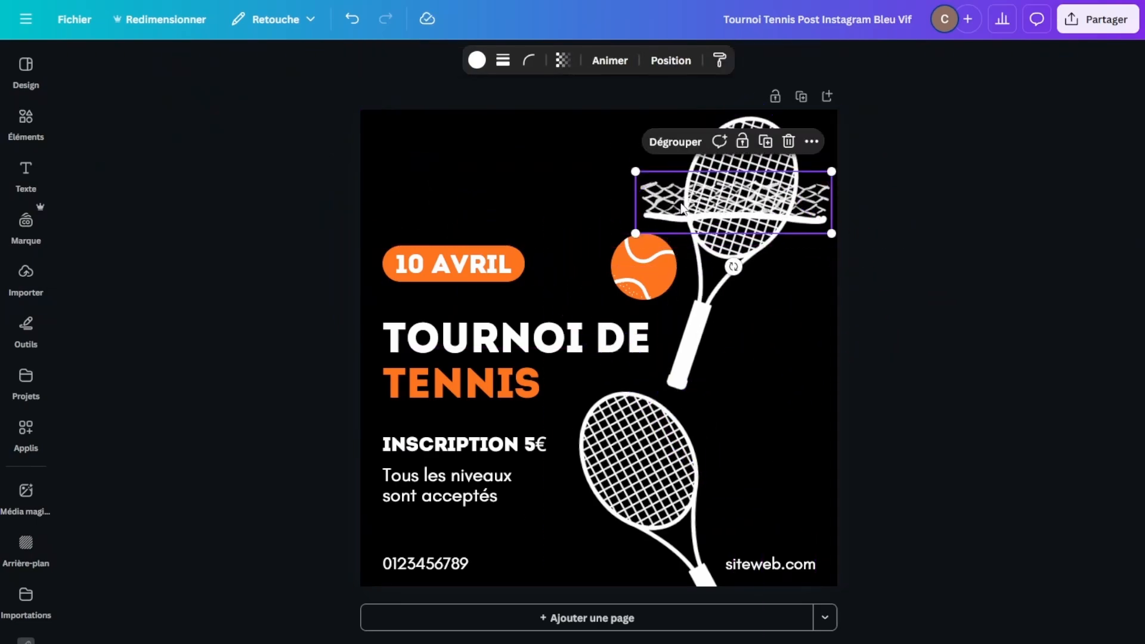
left_click(629, 168)
left_click_drag(732, 269, 714, 287)
left_click_drag(548, 277, 263, 347)
left_click_drag(560, 263, 638, 322)
left_click_drag(718, 296, 725, 296)
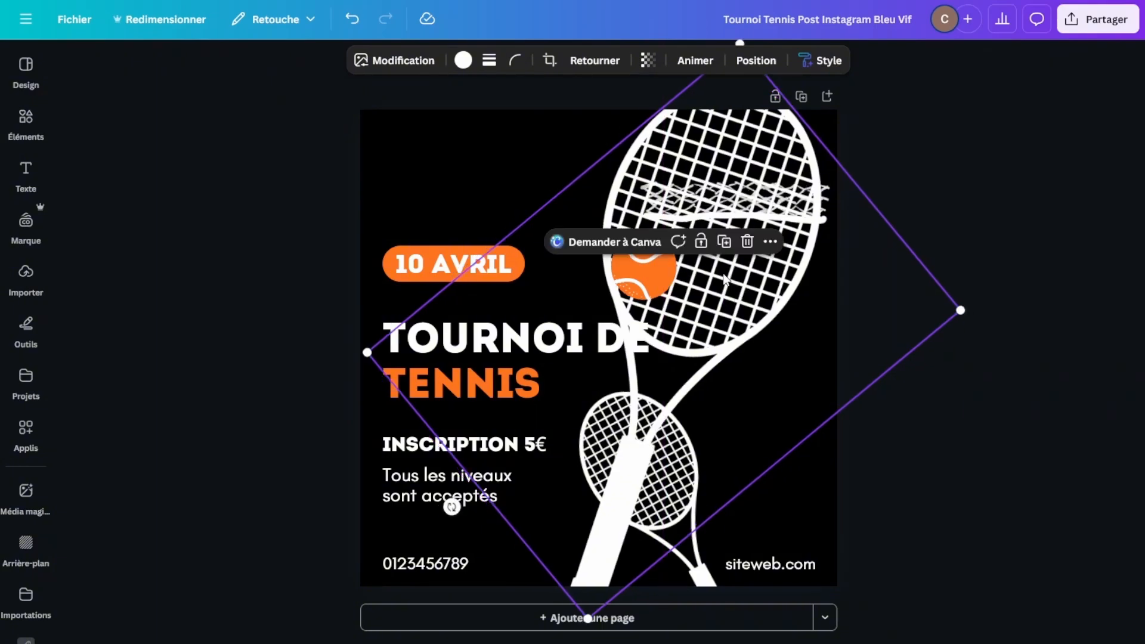
left_click_drag(726, 370, 573, 495)
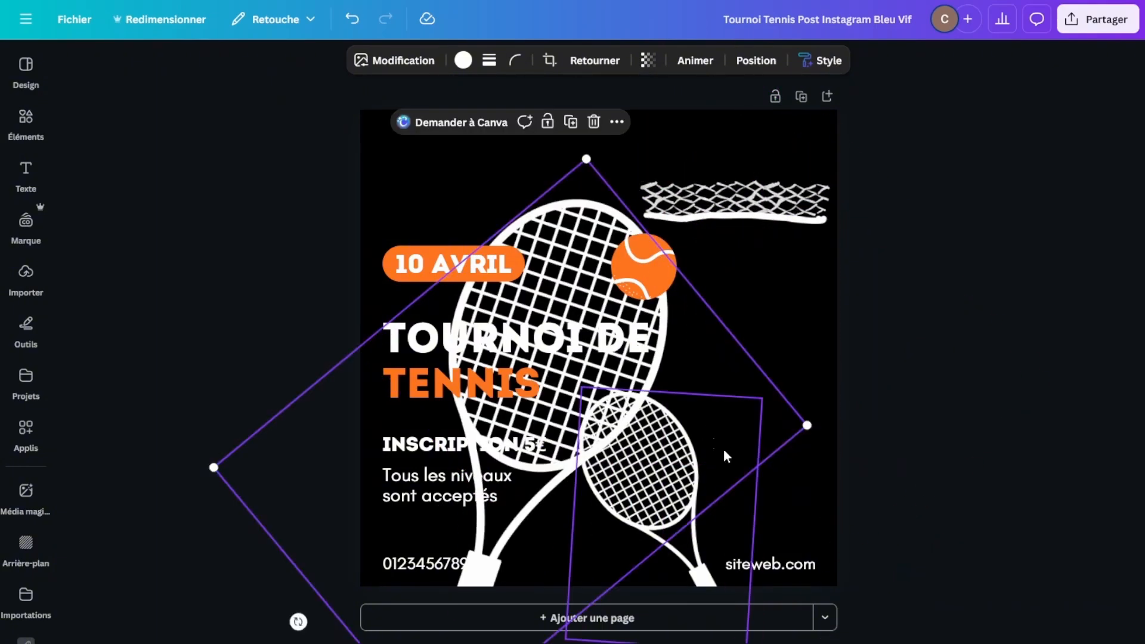
Undo all the moves and resizes so the net and rackets return to the template's original layout
left_click_drag(570, 394, 667, 370)
key("ctrl+z")
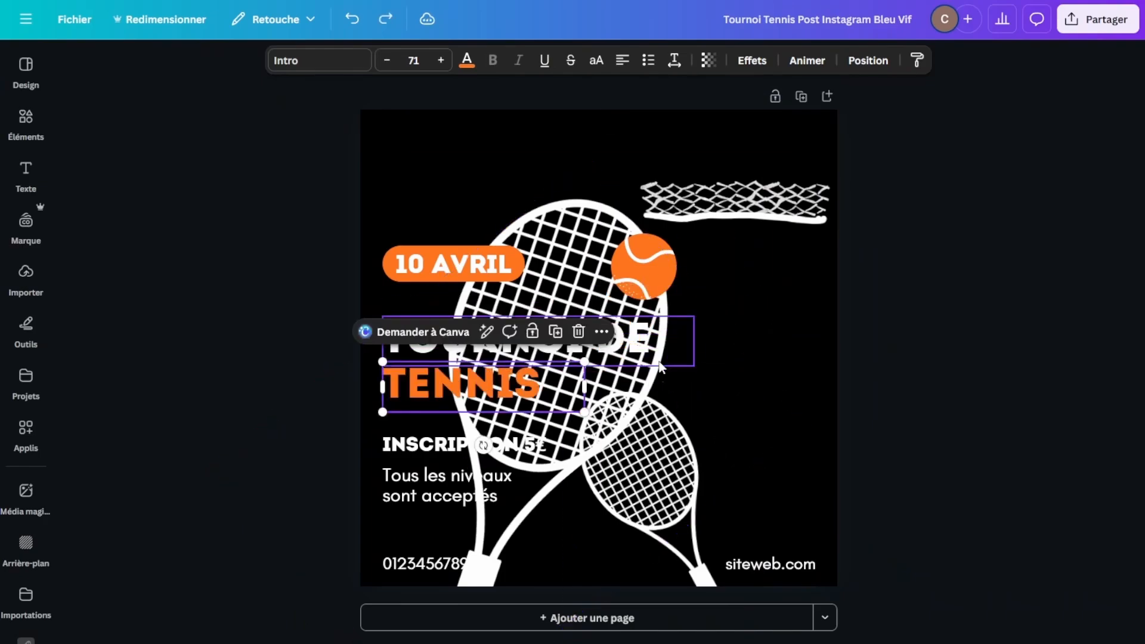
left_click(815, 302)
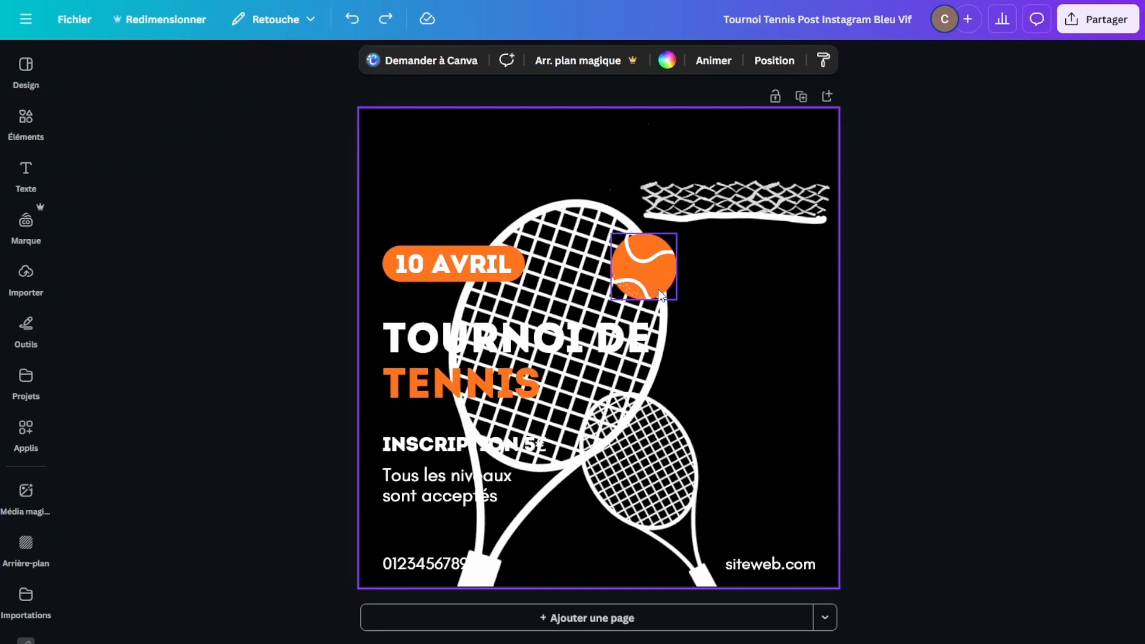
key("ctrl+z")
key("ctrl+z")
key("ctrl+z")
key("ctrl+z")
key("ctrl+z")
key("ctrl+z")
key("ctrl+z")
key("ctrl+z")
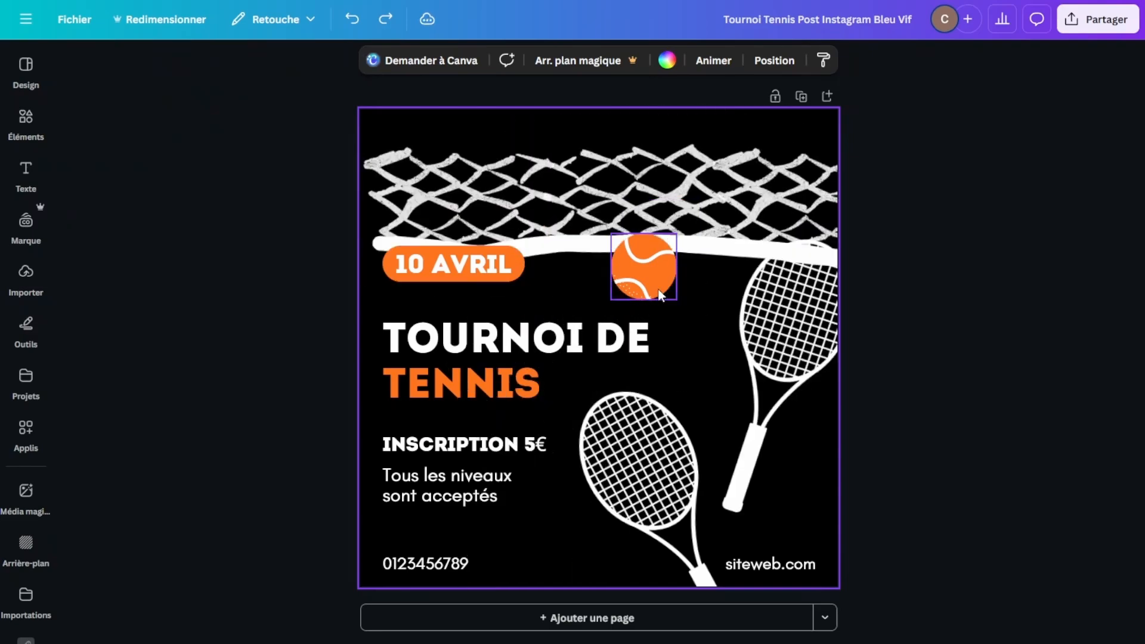
key("ctrl+z")
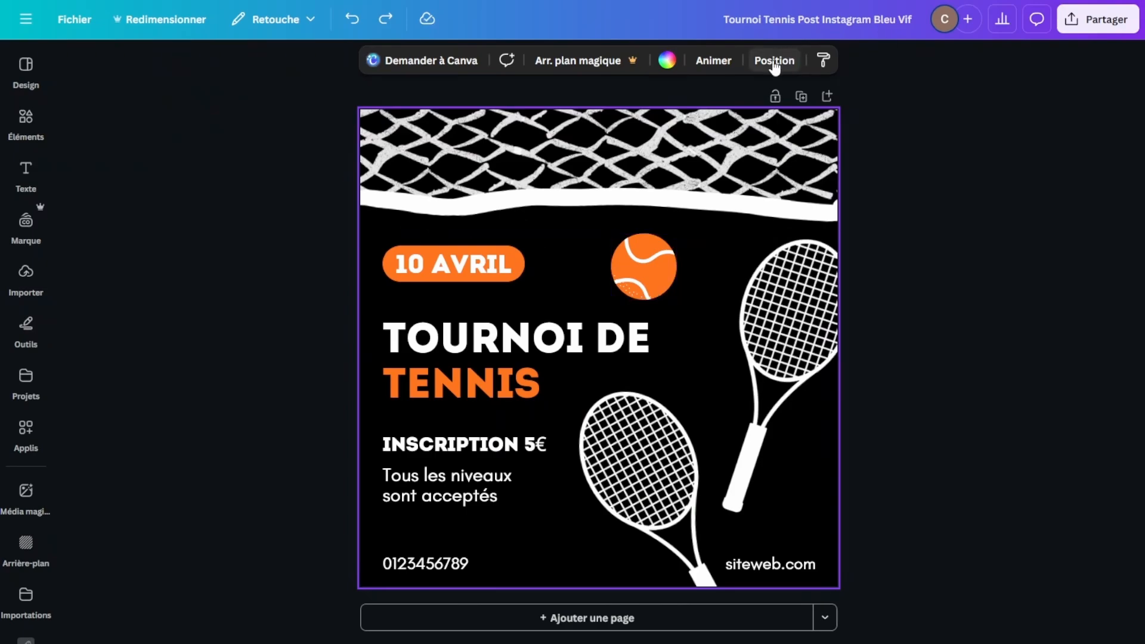
Open the page's layer list and examine the stacking order of the texts, rackets, ball, net and background
left_click(774, 62)
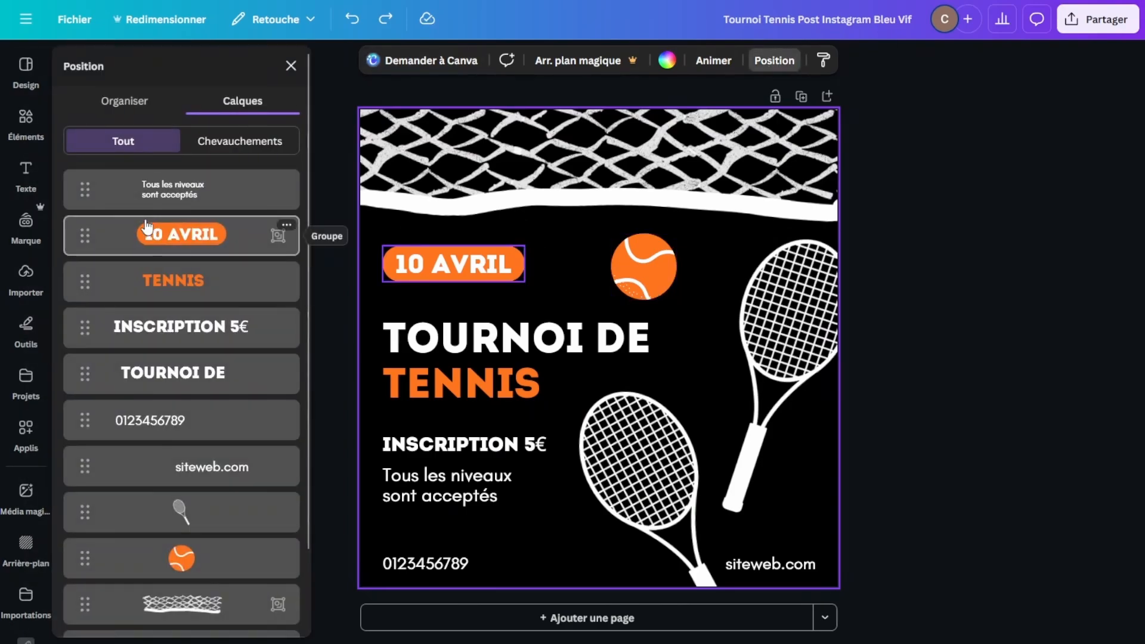
scroll(179, 257, "down", 2)
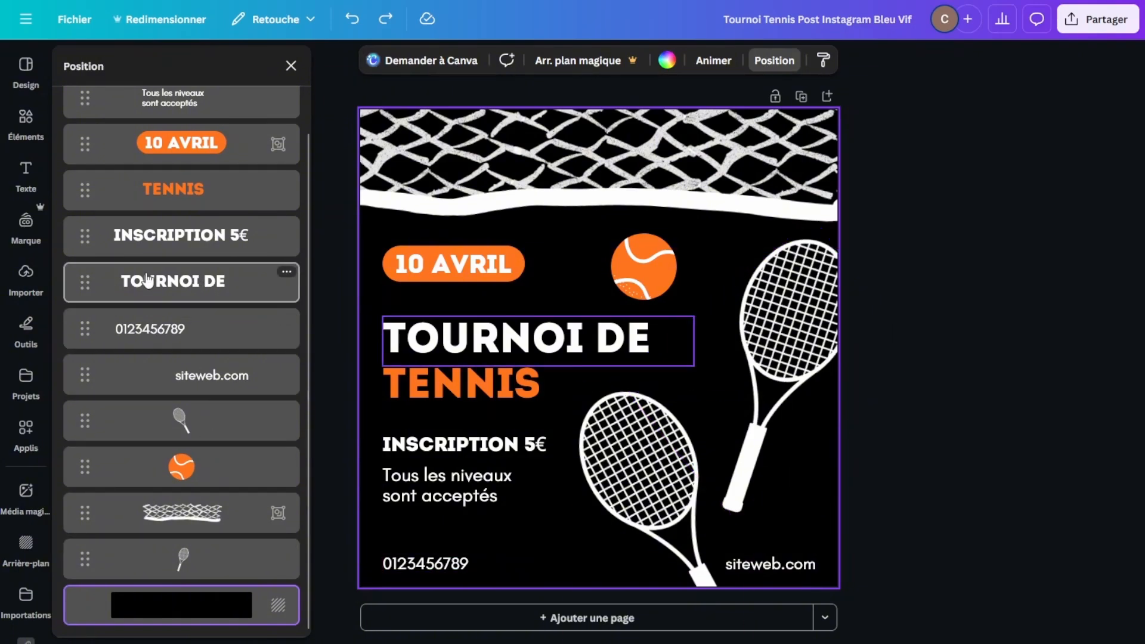
scroll(166, 278, "up", 2)
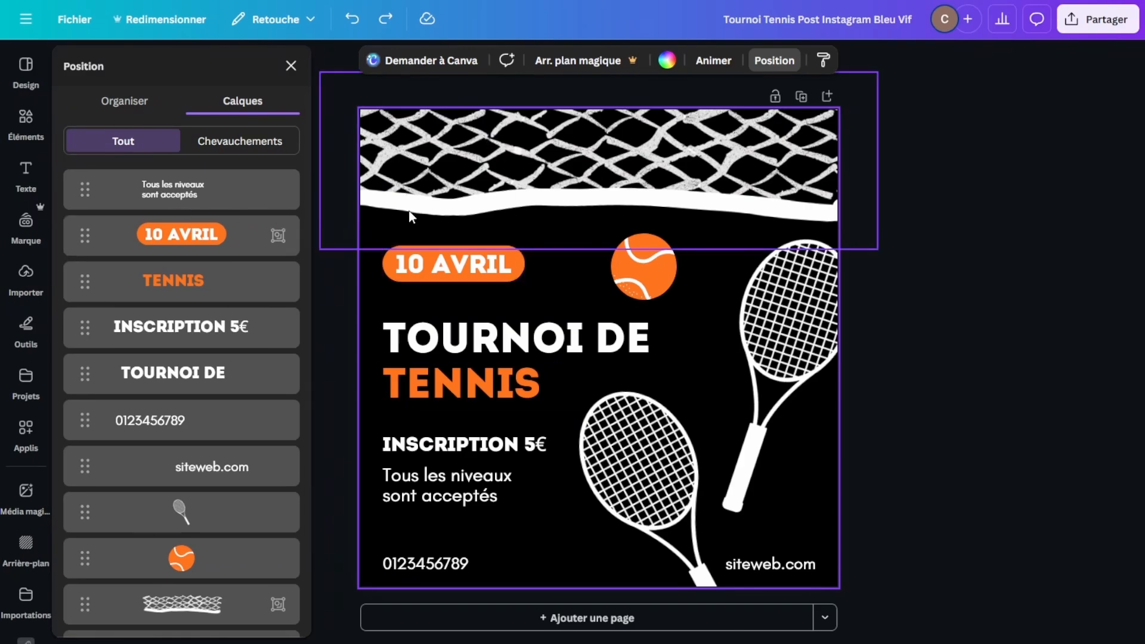
Select the net group in the layer list and recolour its white band with the document's orange
scroll(214, 509, "down", 2)
left_click(215, 512)
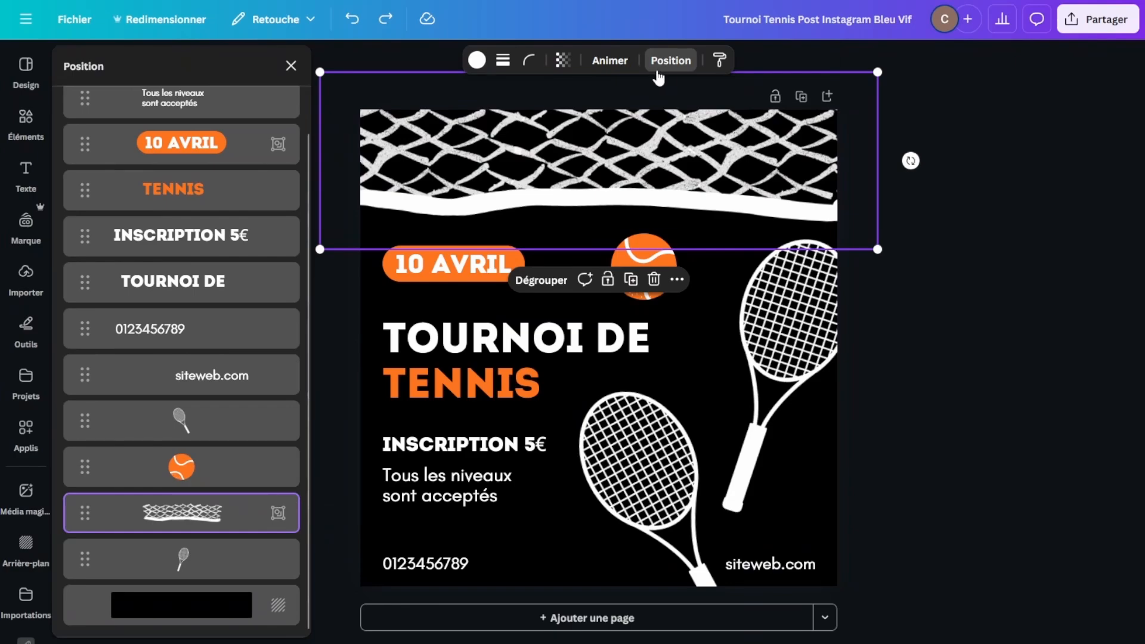
left_click(477, 61)
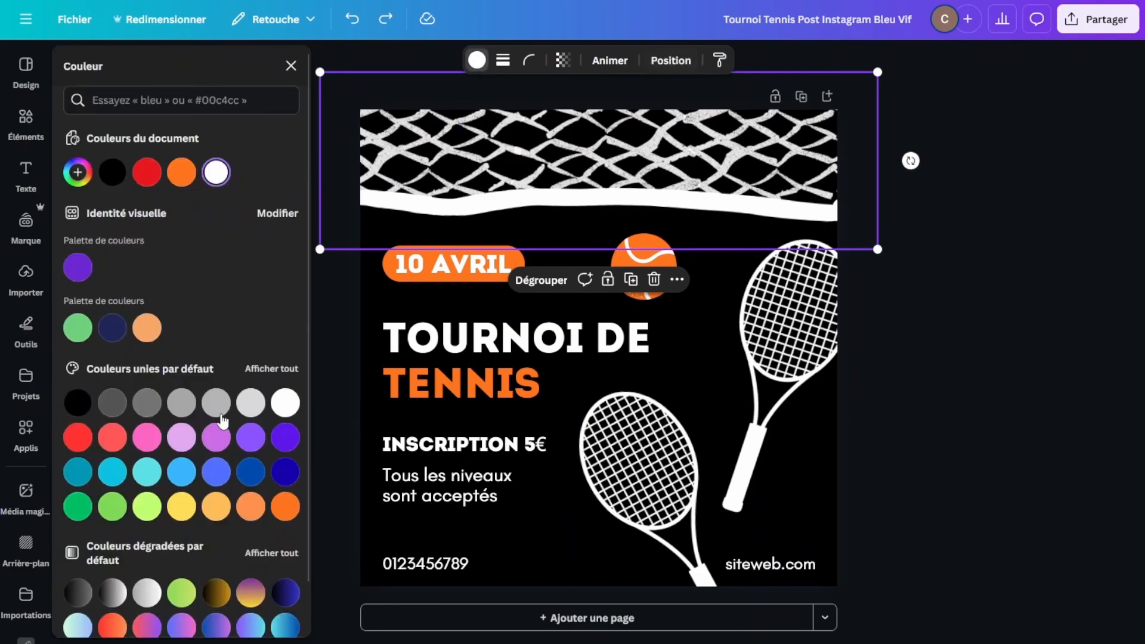
left_click(181, 172)
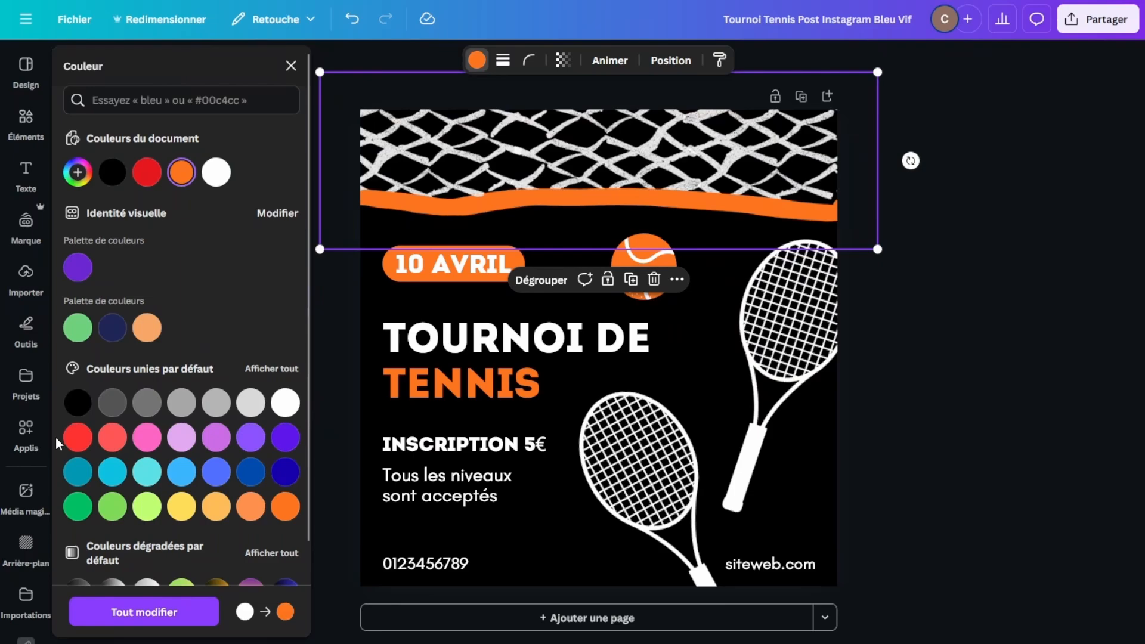
scroll(274, 327, "down", 2)
scroll(215, 406, "up", 2)
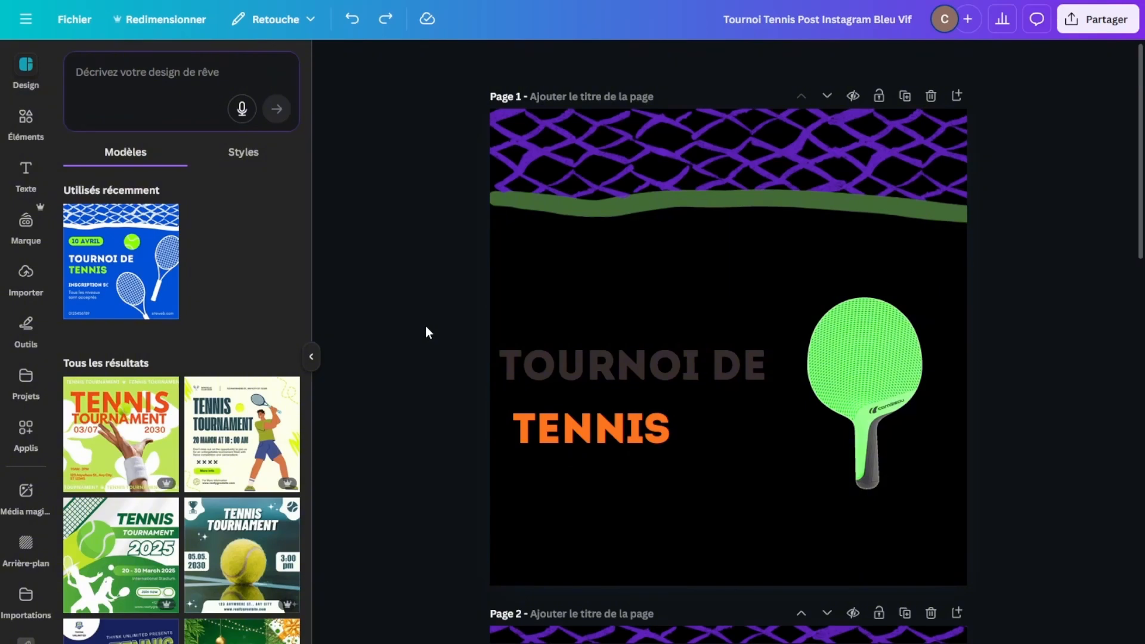
Copy the style of the orange "TENNIS" text and apply it to the "TOURNOI DE" text on page 1
left_click(553, 422)
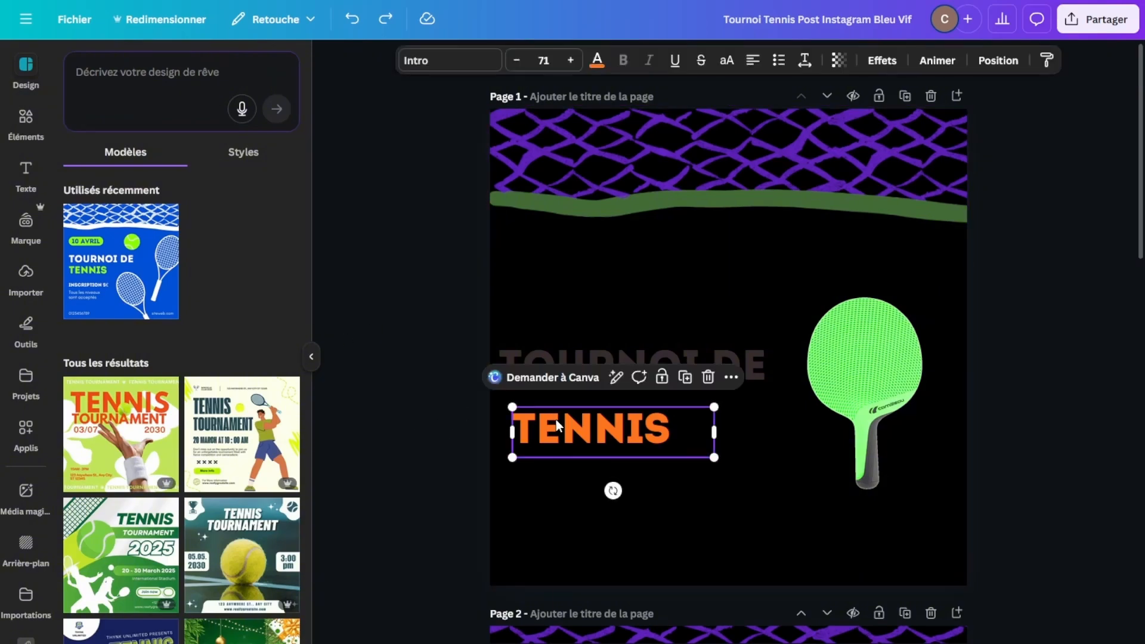
right_click(556, 420)
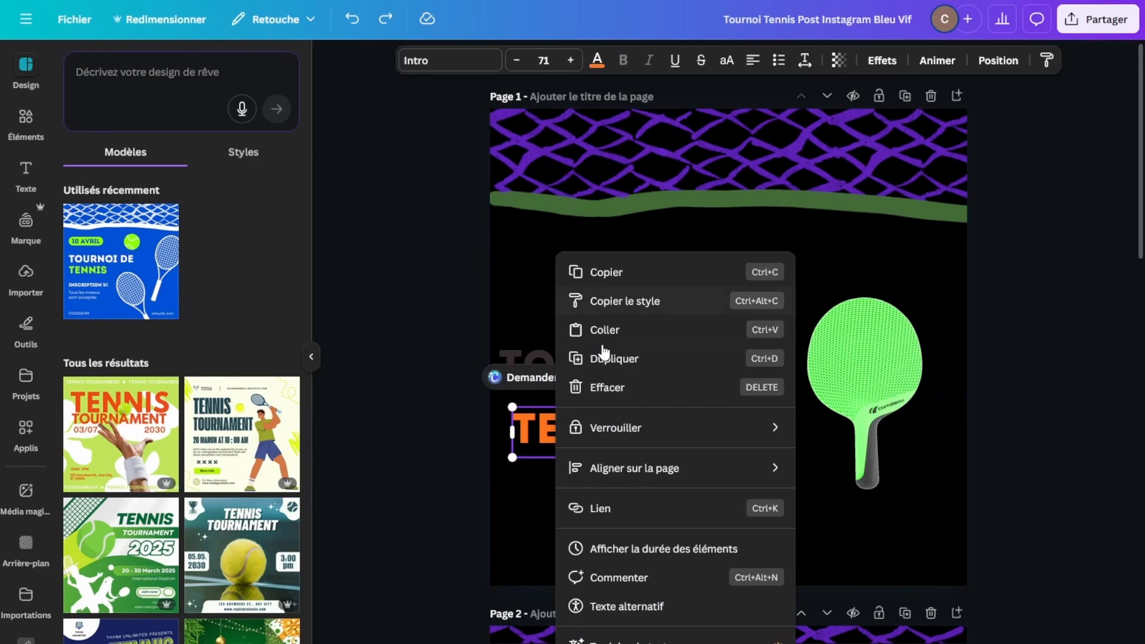
left_click(657, 302)
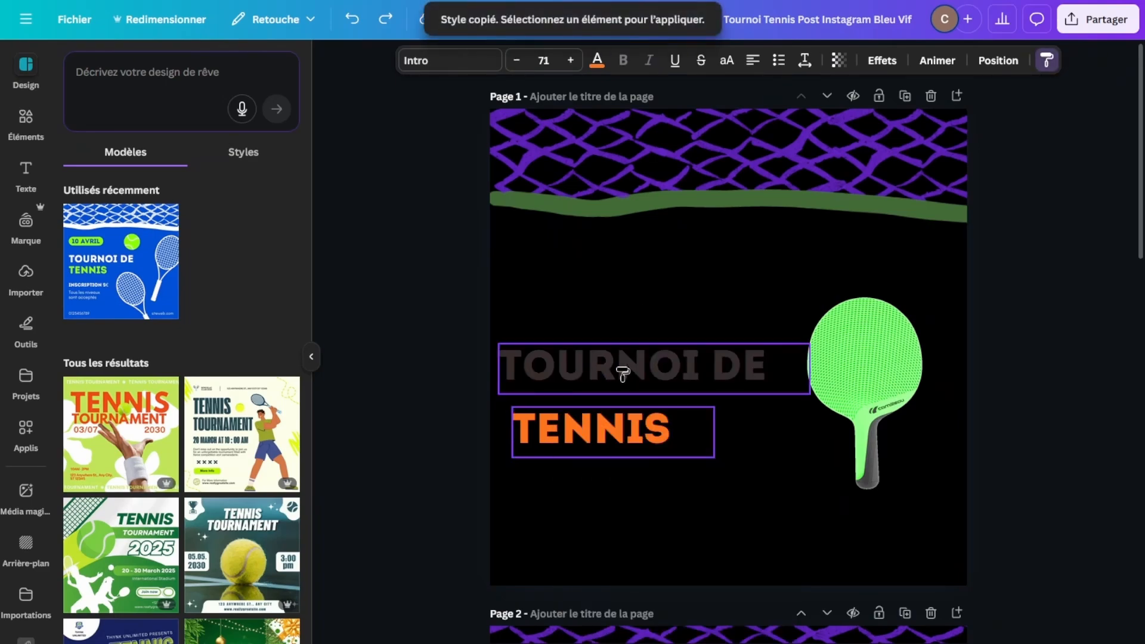
left_click(621, 373)
Reposition "TOURNOI DE" and "TENNIS" so they sit close together, one above the other, beside the green paddle
left_click_drag(589, 364, 649, 343)
left_click_drag(615, 427, 576, 431)
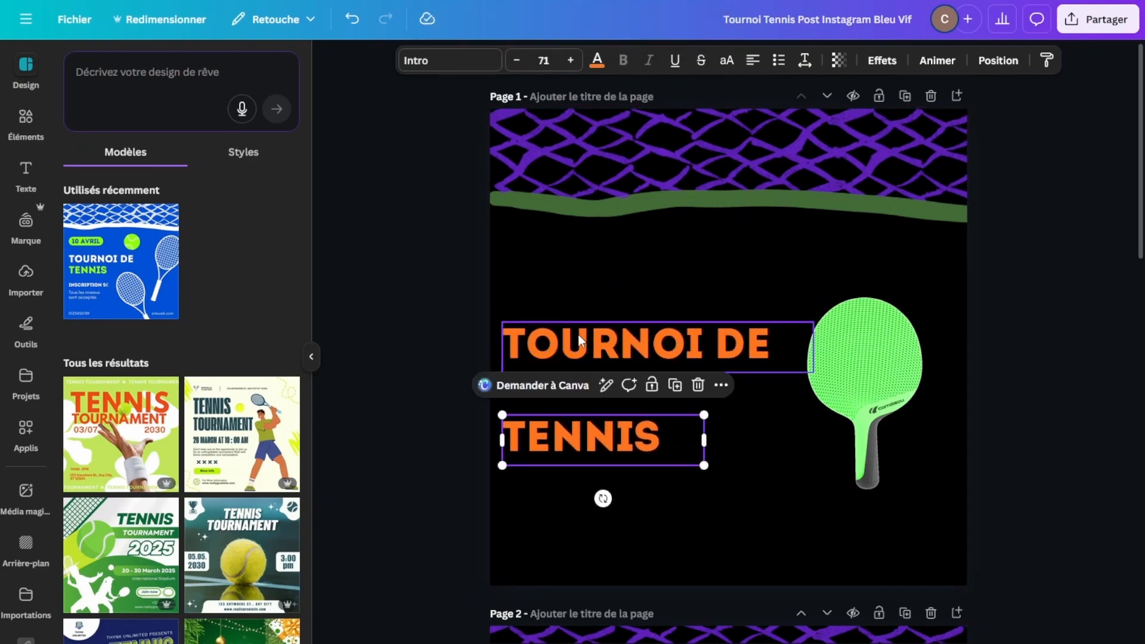
left_click(566, 347)
mouse_move(565, 347)
left_mouse_down()
mouse_move(580, 343)
mouse_move(553, 357)
mouse_move(565, 365)
mouse_move(566, 353)
left_mouse_up()
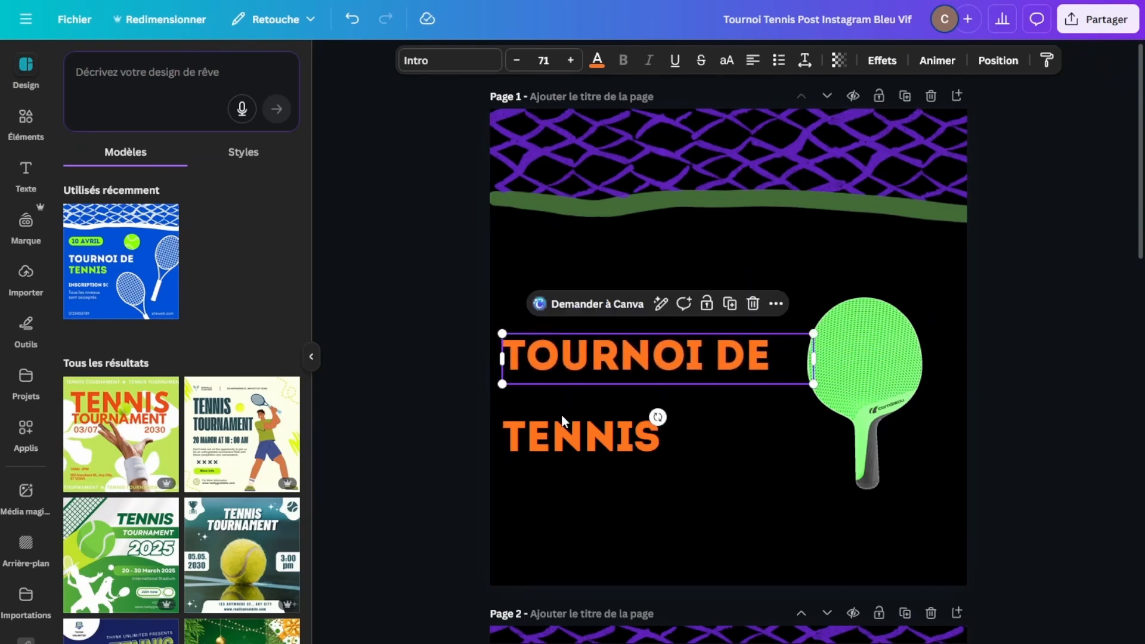
mouse_move(541, 443)
left_mouse_down()
mouse_move(577, 431)
mouse_move(541, 424)
left_mouse_up()
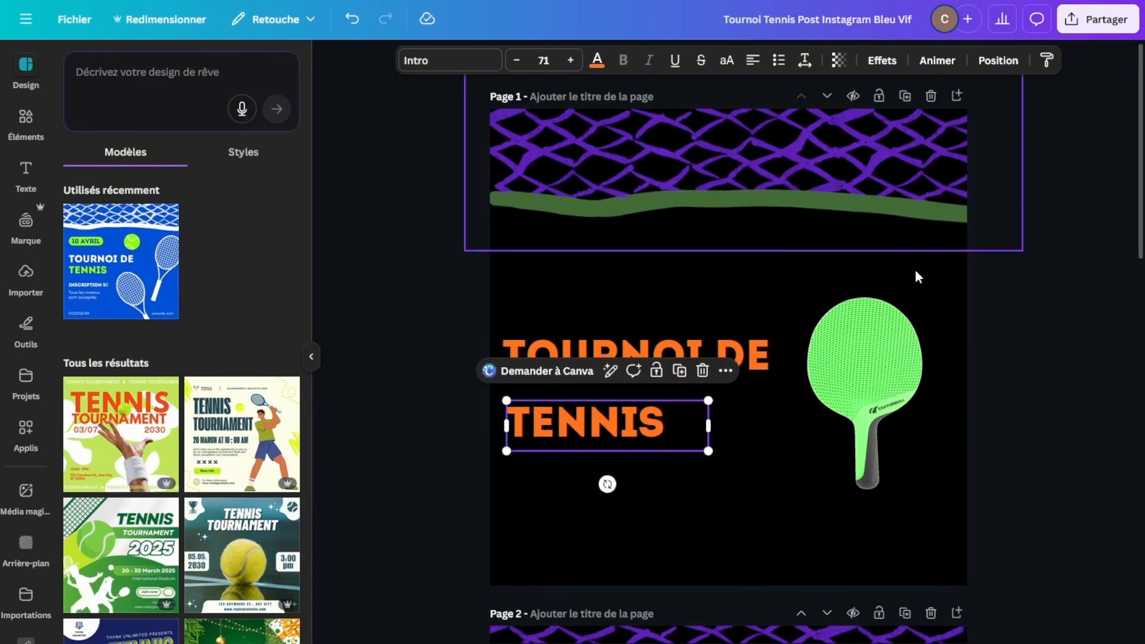
Give the "TOURNOI DE" text a horizontal gradient from orange to dark red, trying the vertical and radial styles as well
left_click(567, 38)
left_click(597, 351)
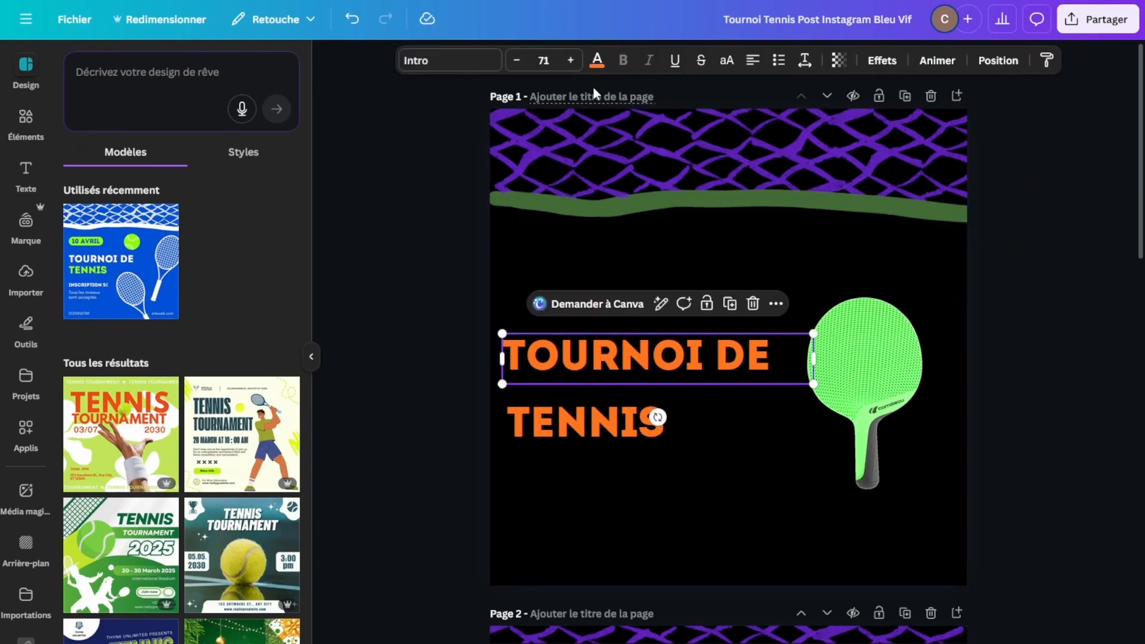
left_click(597, 60)
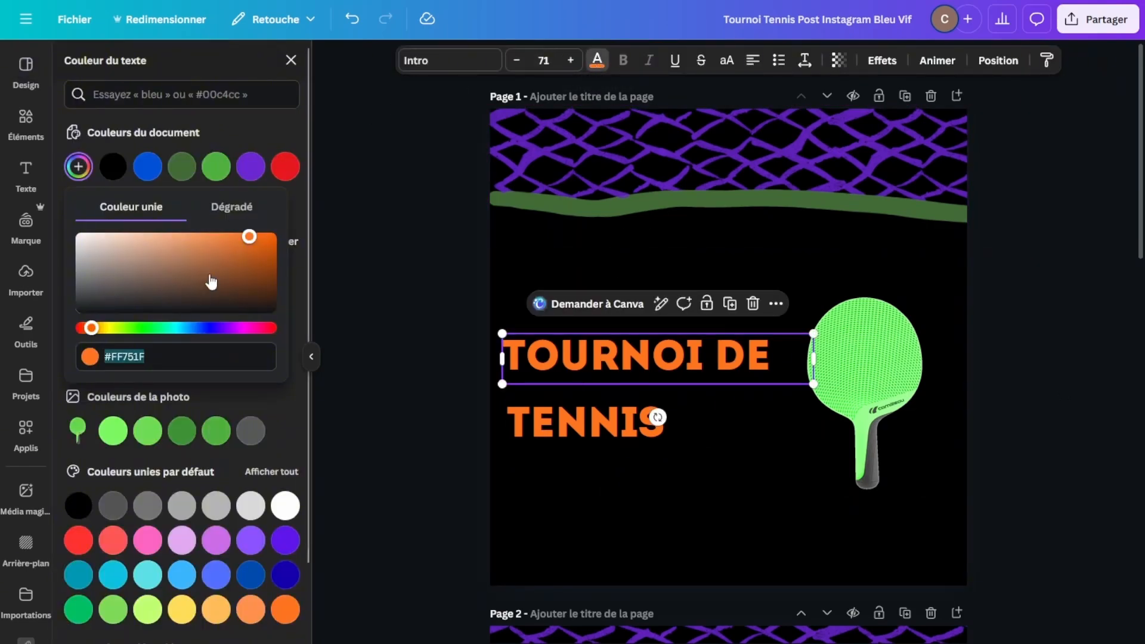
left_click(227, 210)
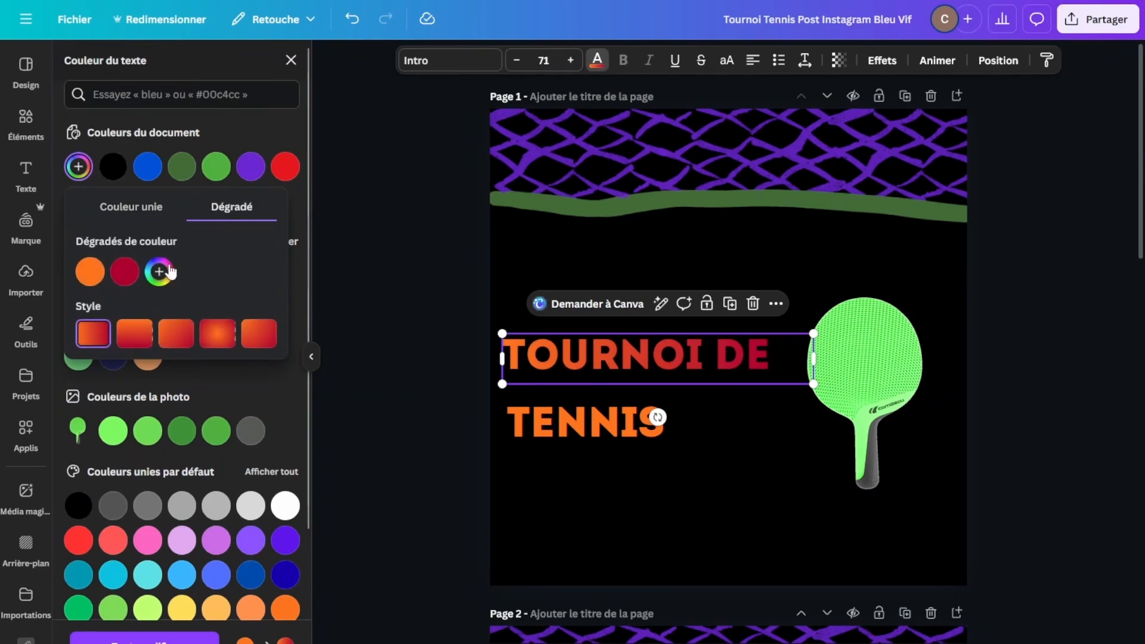
left_click(131, 340)
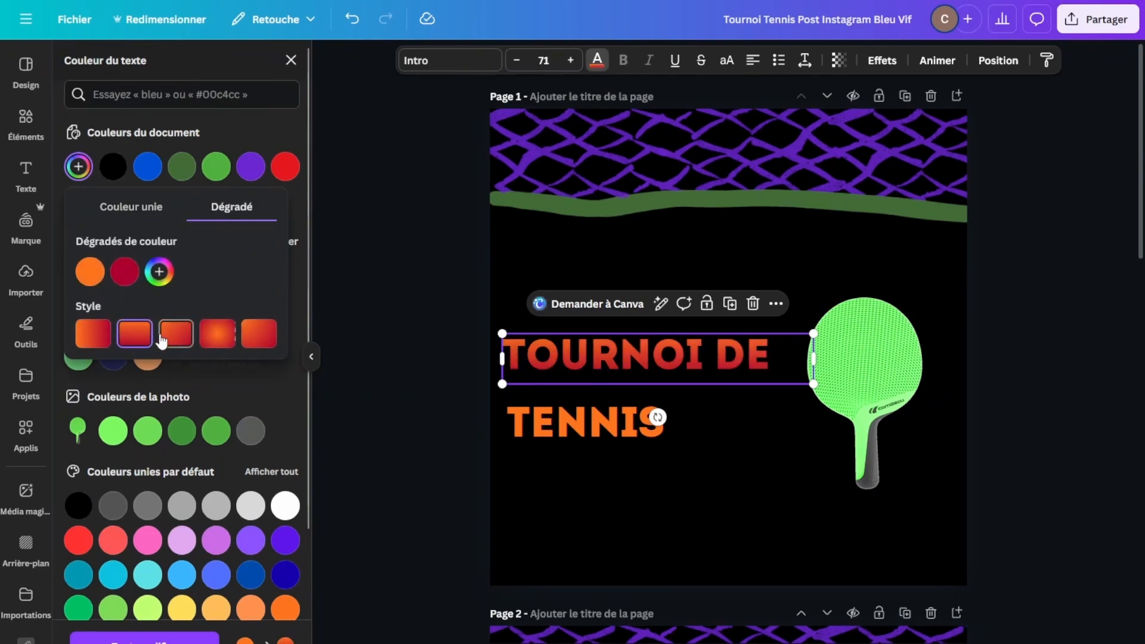
left_click(218, 333)
left_click(132, 209)
left_click(229, 208)
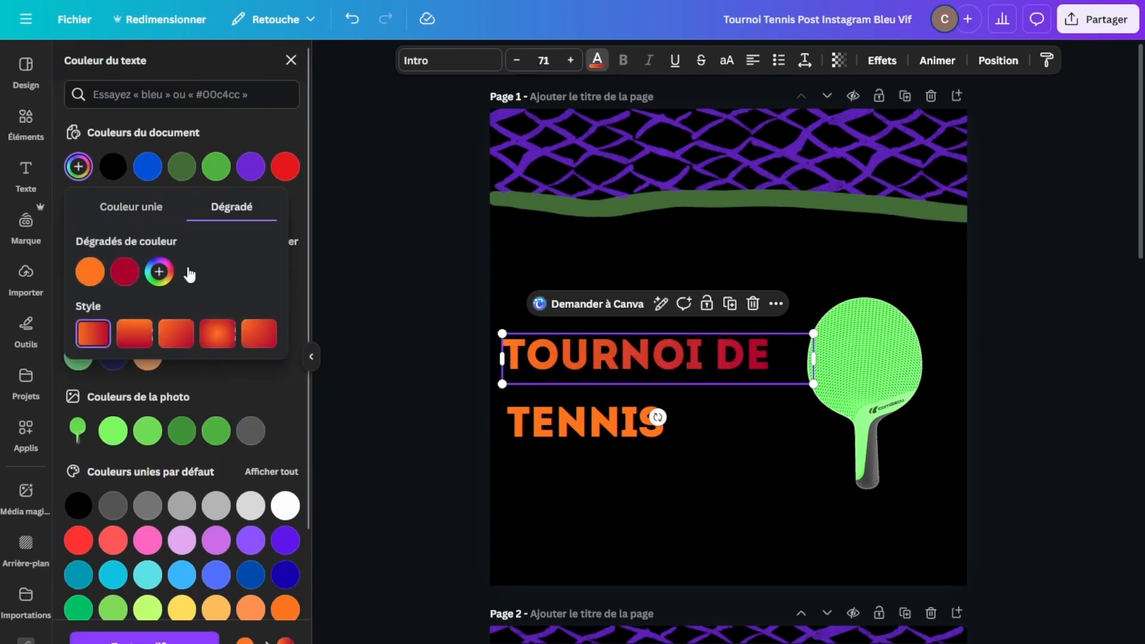
Replace the former solid orange text colour with the new gradient on all pages
scroll(365, 402, "down", 4)
scroll(365, 386, "up", 4)
left_click(143, 637)
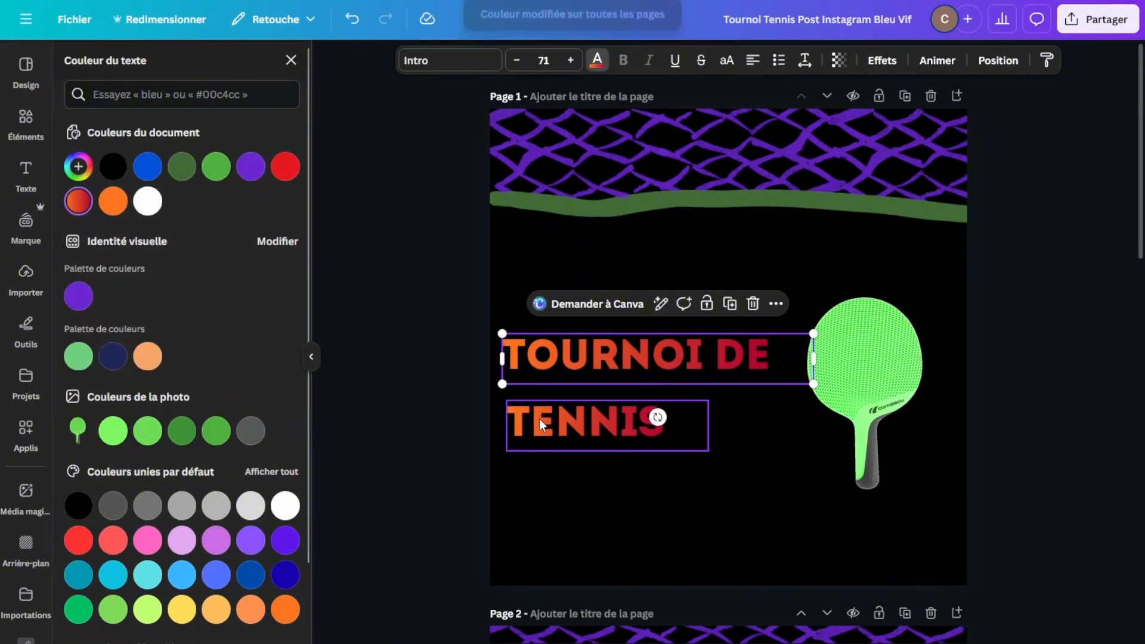
Compare the text colours on pages 1 and 2 to see where the gradient was applied
scroll(447, 364, "down", 5)
scroll(477, 343, "up", 5)
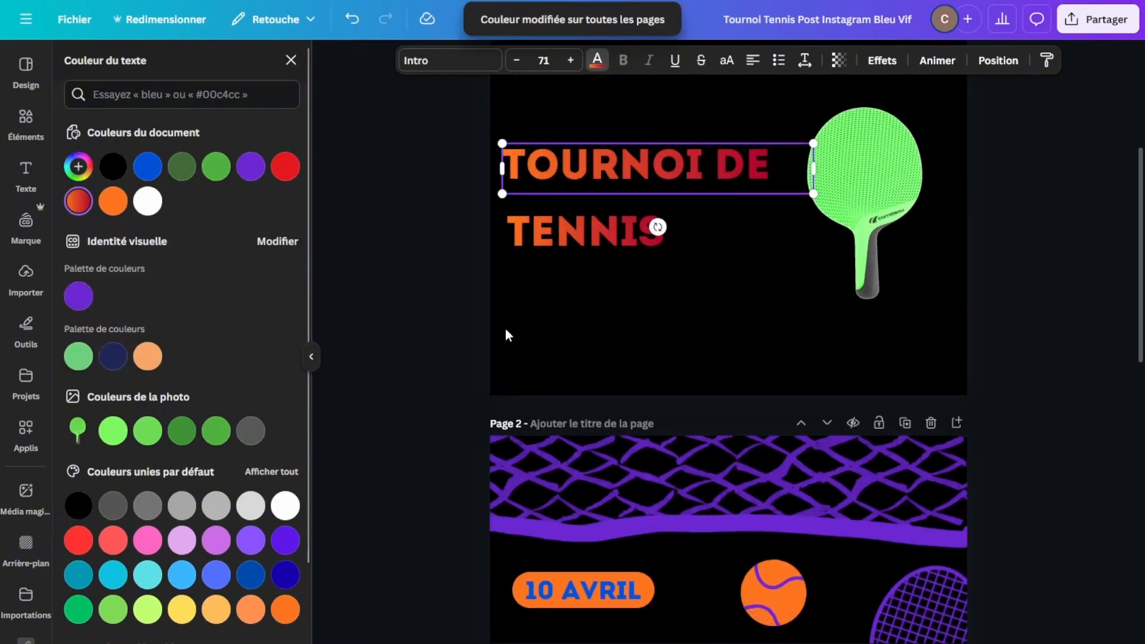
scroll(479, 365, "down", 3)
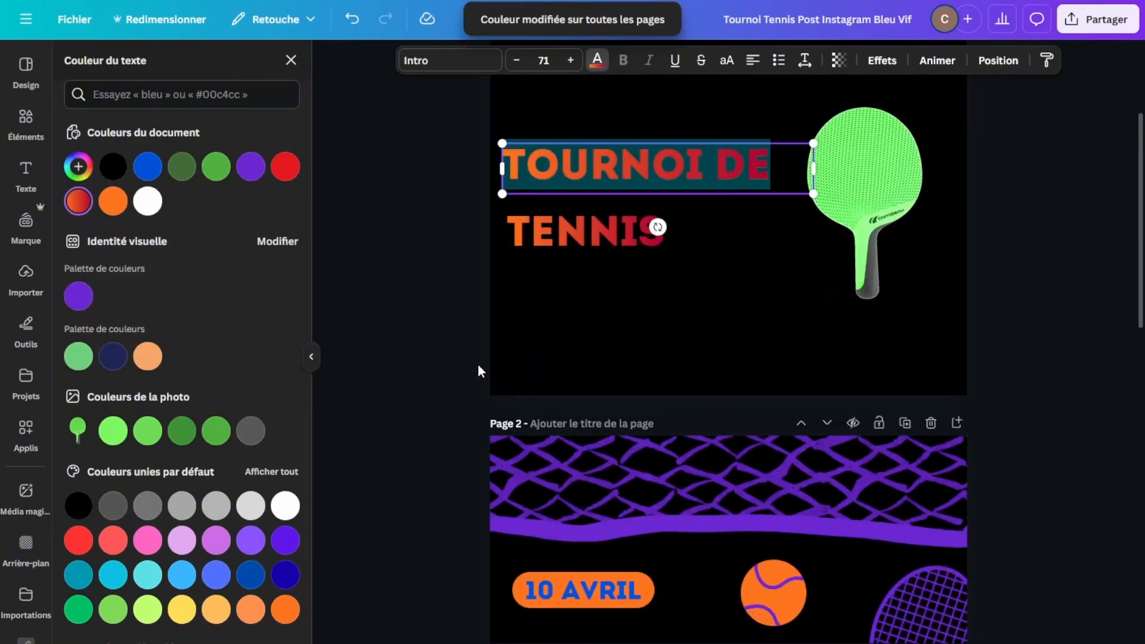
scroll(466, 366, "up", 3)
scroll(419, 407, "down", 7)
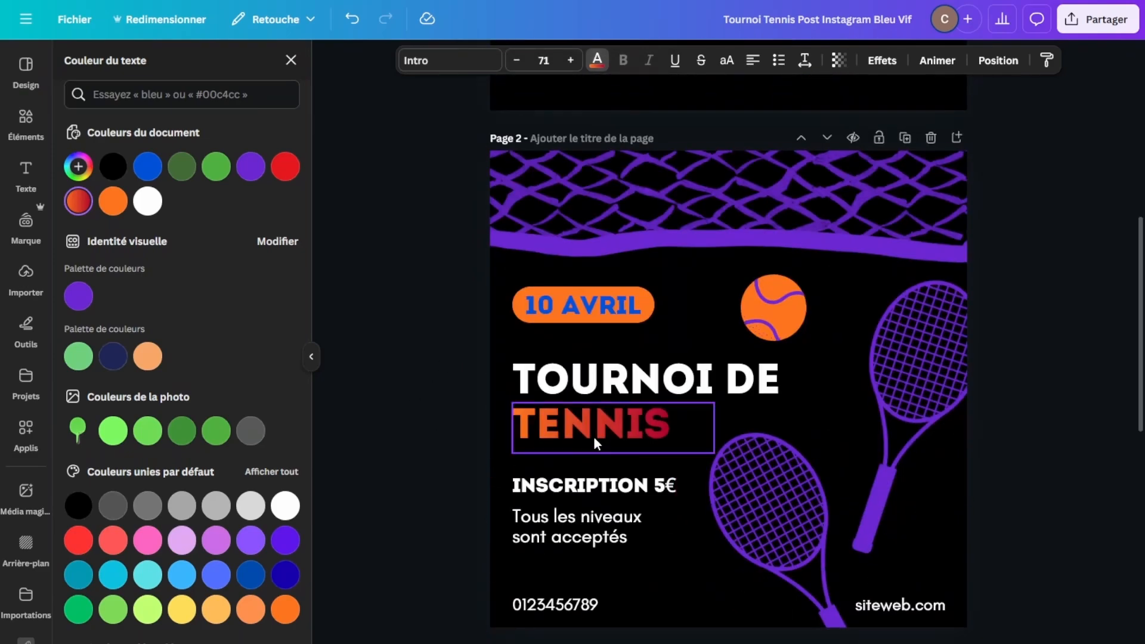
scroll(367, 434, "up", 7)
left_click(556, 346)
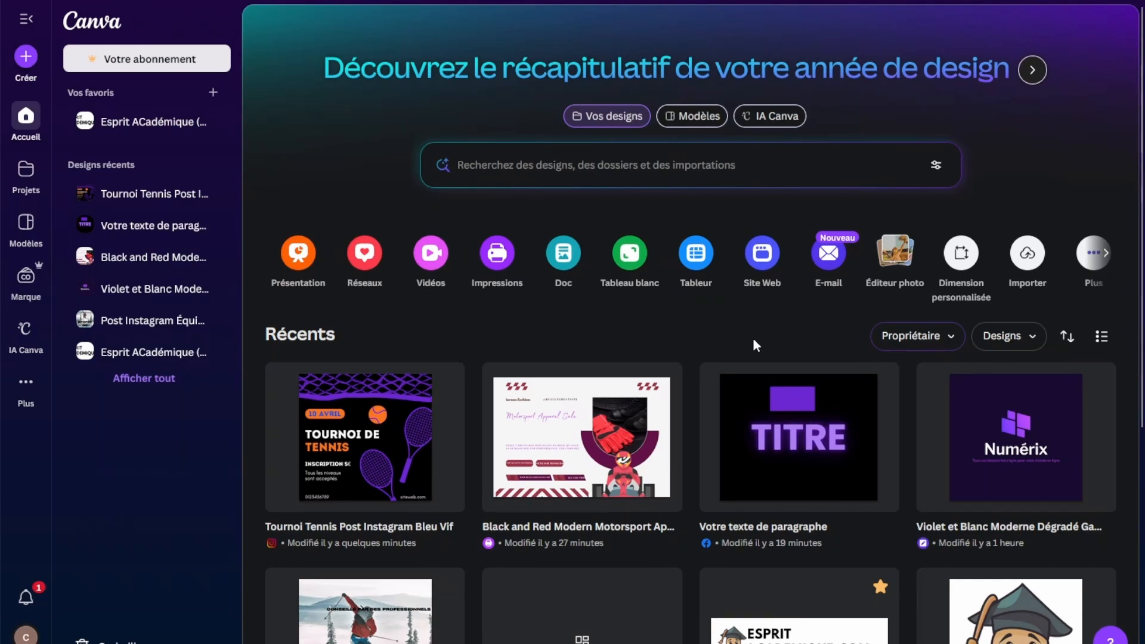
Open the photo library in the templates section and browse the photos, noting which carry the premium crown
left_click(26, 226)
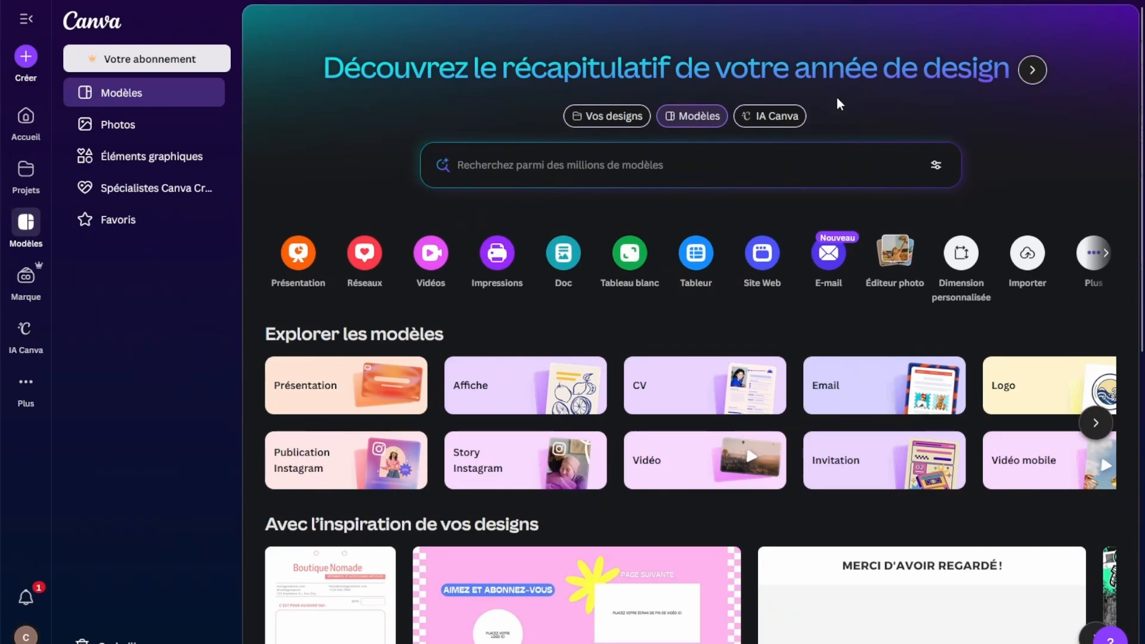
left_click(126, 130)
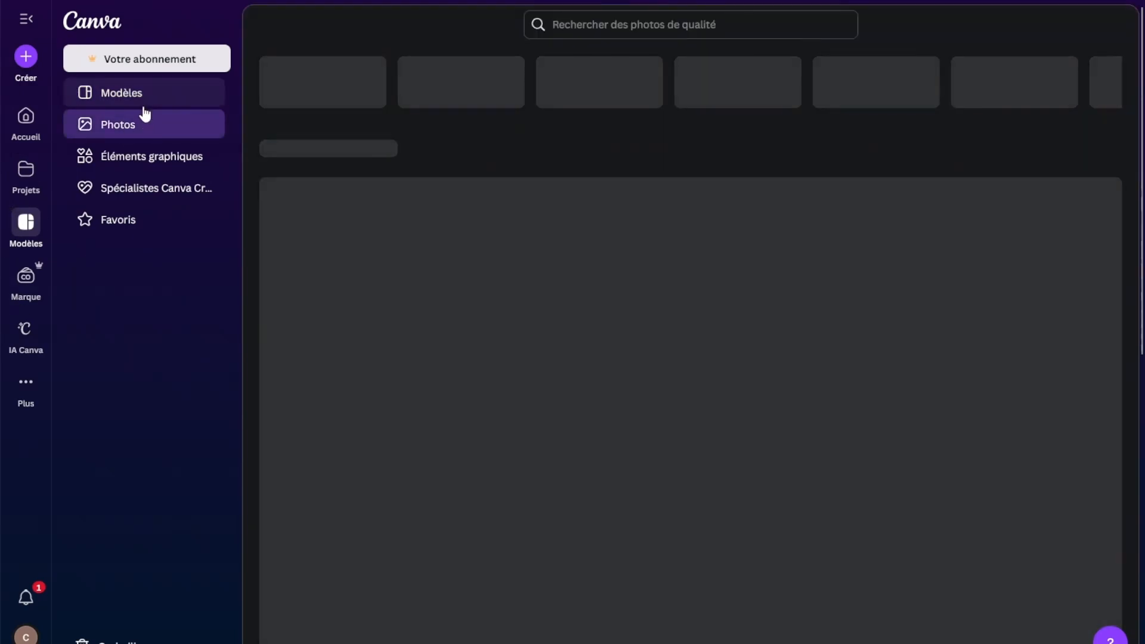
scroll(509, 307, "down", 6)
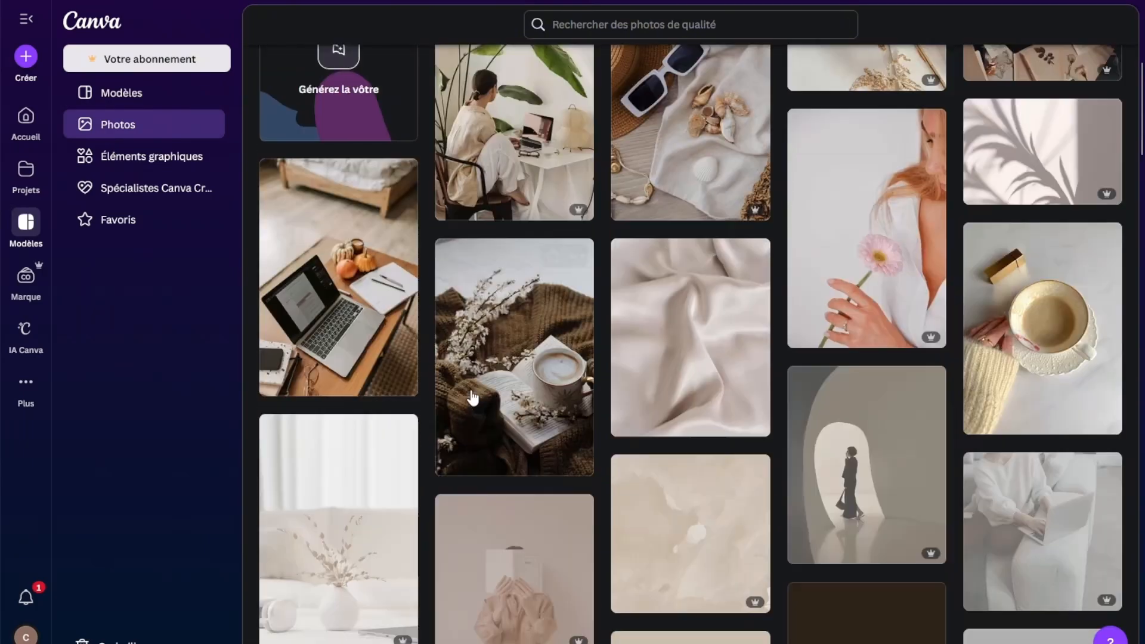
scroll(479, 395, "up", 2)
scroll(479, 395, "up", 4)
scroll(507, 382, "down", 4)
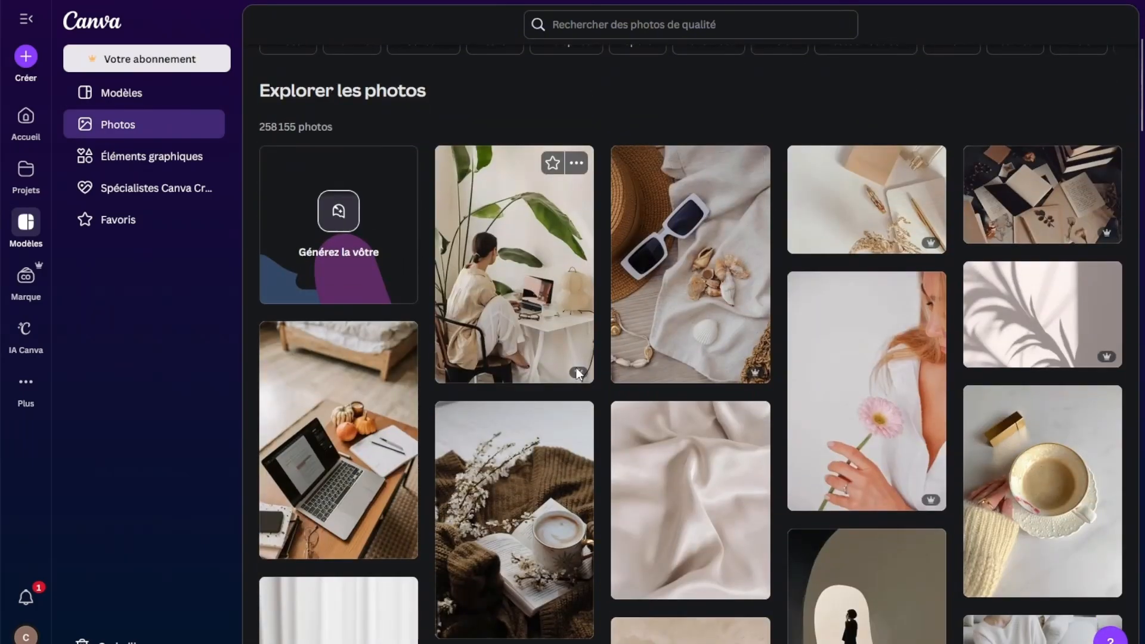
mouse_move(578, 376)
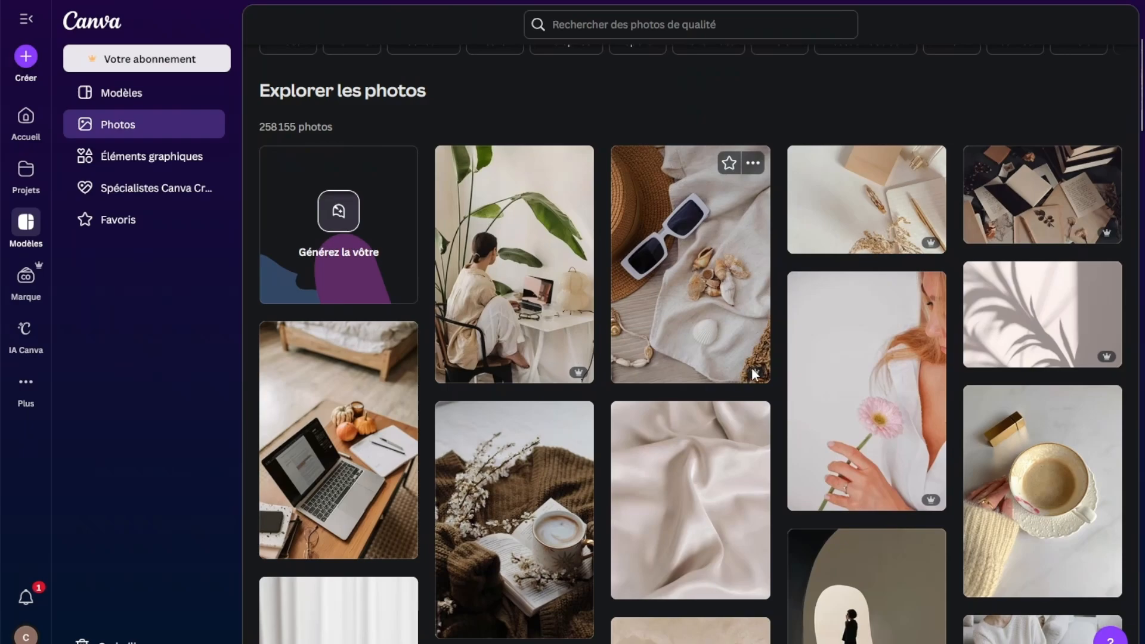
scroll(545, 396, "up", 3)
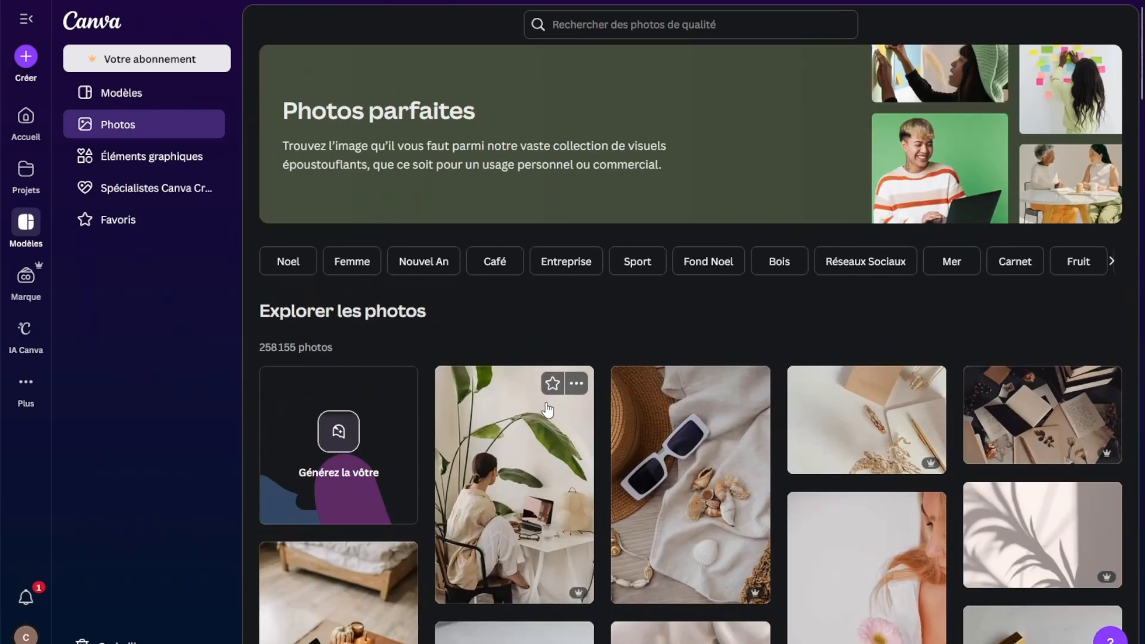
View the details and licence of the home office photo with the large plant, including its premium mark, and close them
left_click(540, 449)
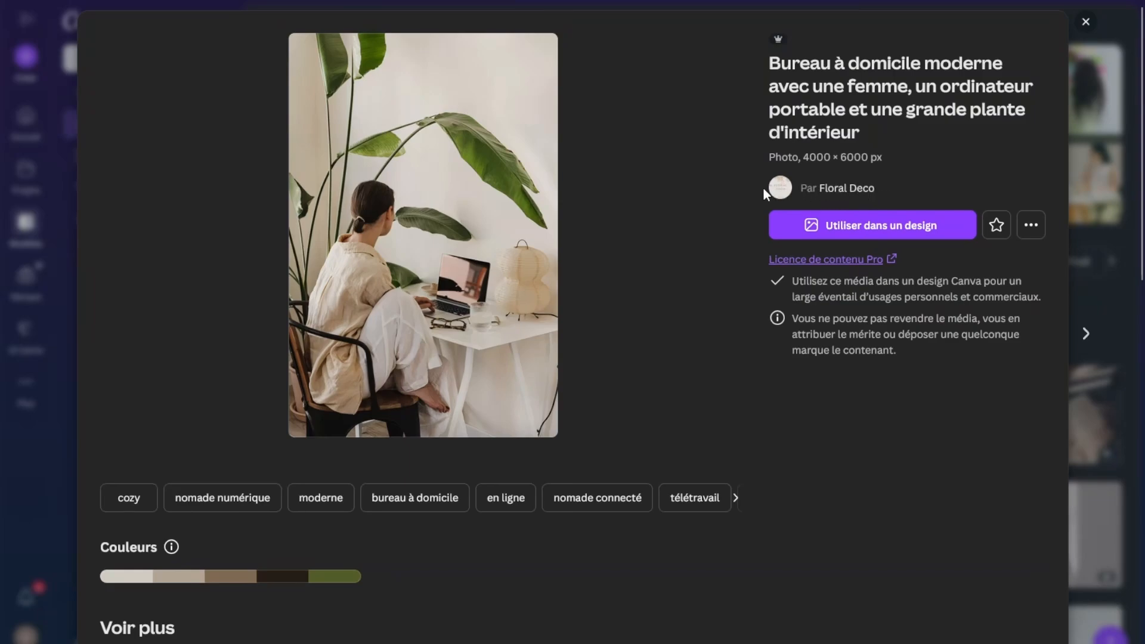
scroll(307, 239, "down", 3)
scroll(287, 295, "up", 3)
mouse_move(776, 37)
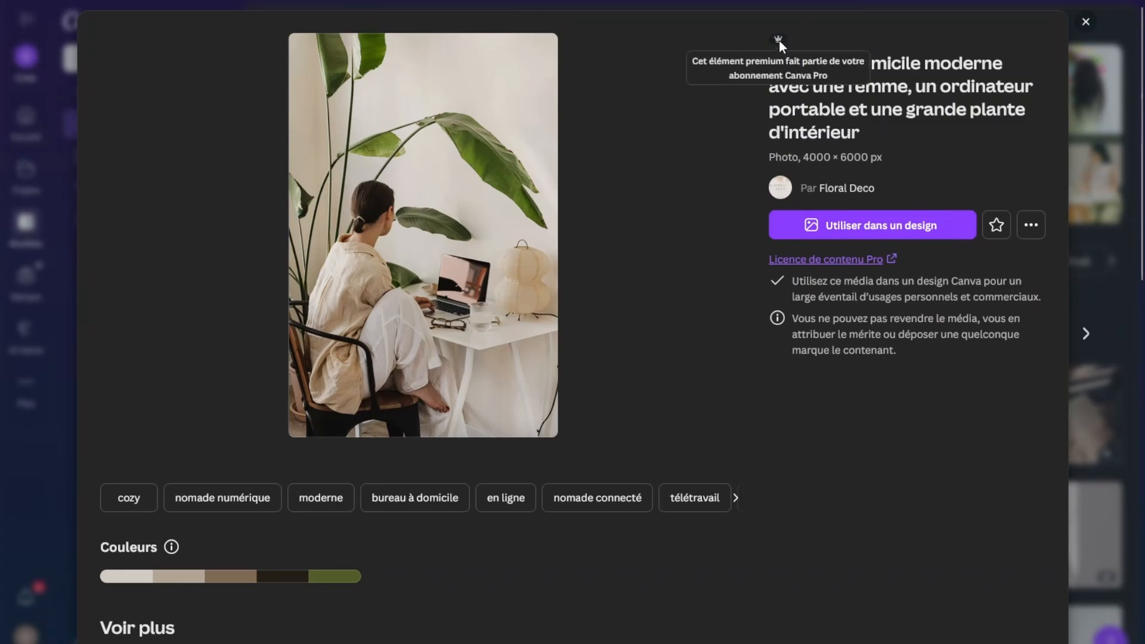
left_click(1086, 22)
Search the photo library for "tennis"
left_click(574, 24)
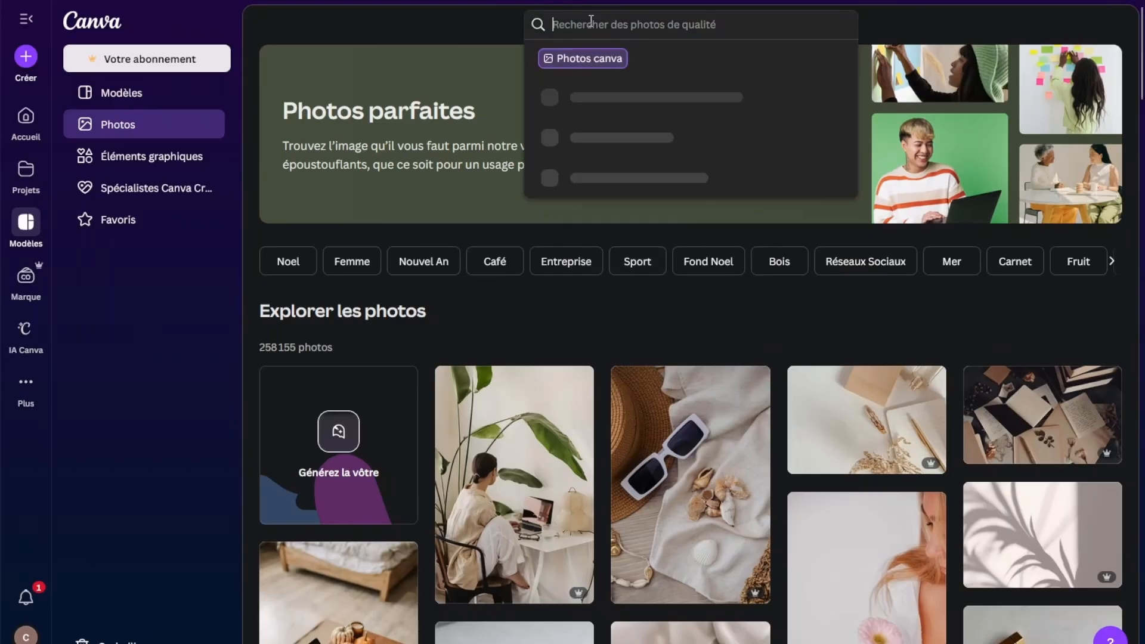
type("t")
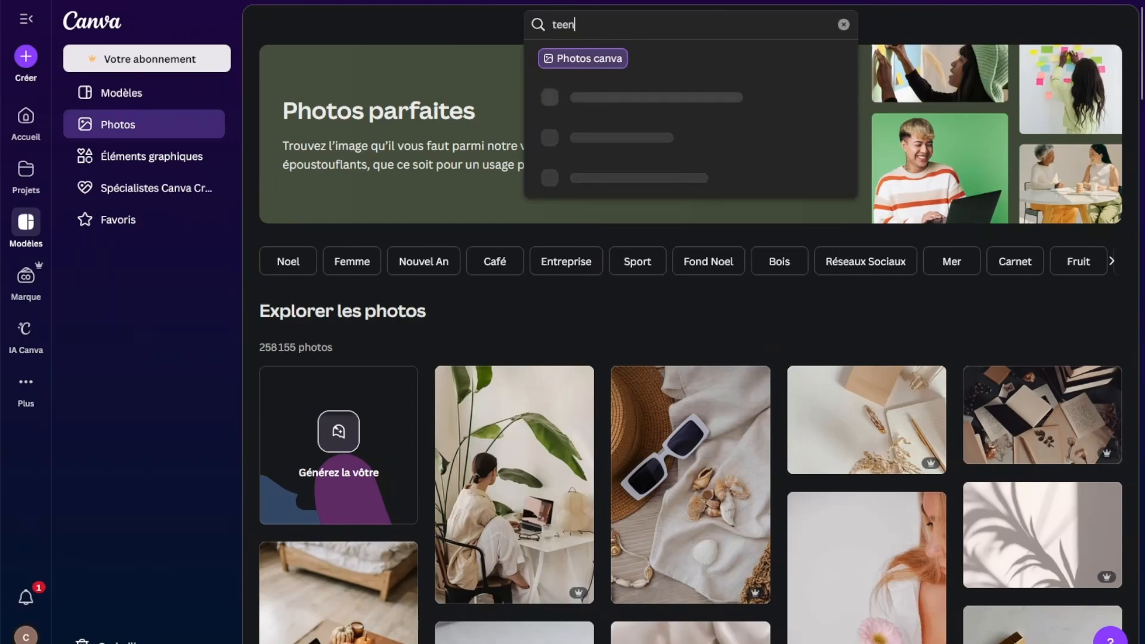
type("een")
key("BackSpace")
key("BackSpace")
type("nni")
key("Return")
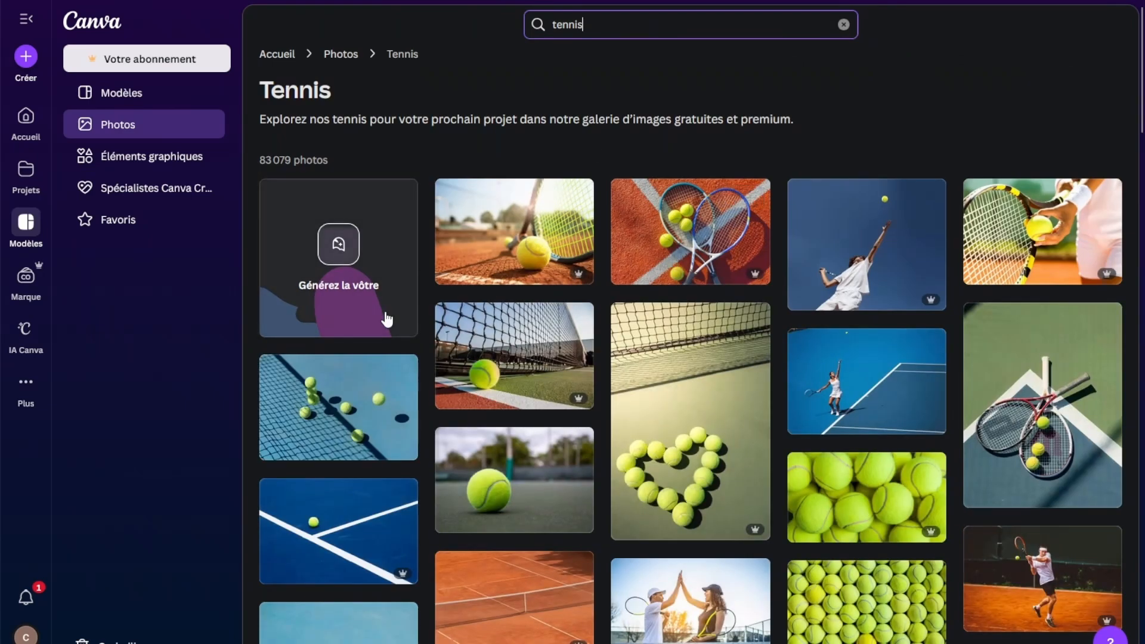
Browse the tennis photos, view the details of the one with balls on a blue court and open its Pexels source page
scroll(367, 322, "down", 6)
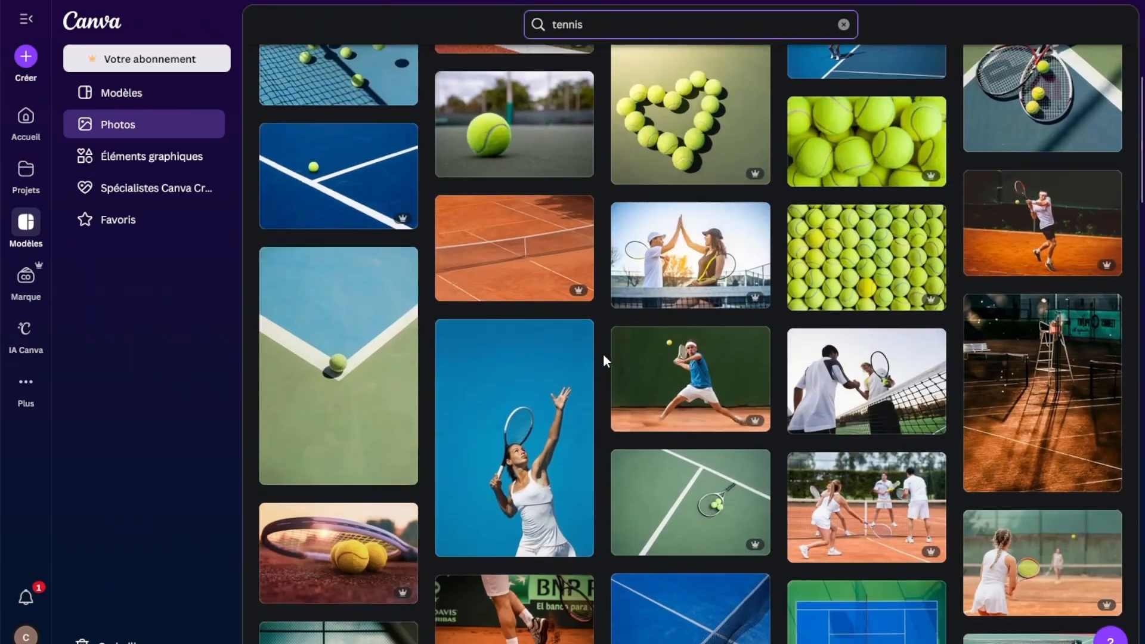
scroll(604, 358, "up", 5)
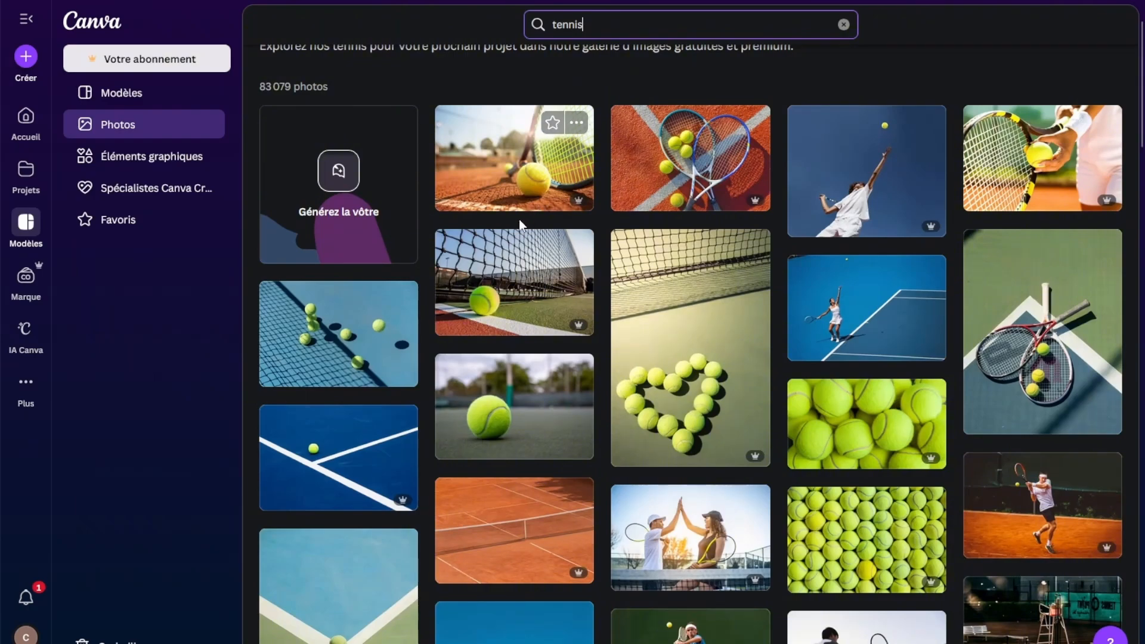
left_click(332, 320)
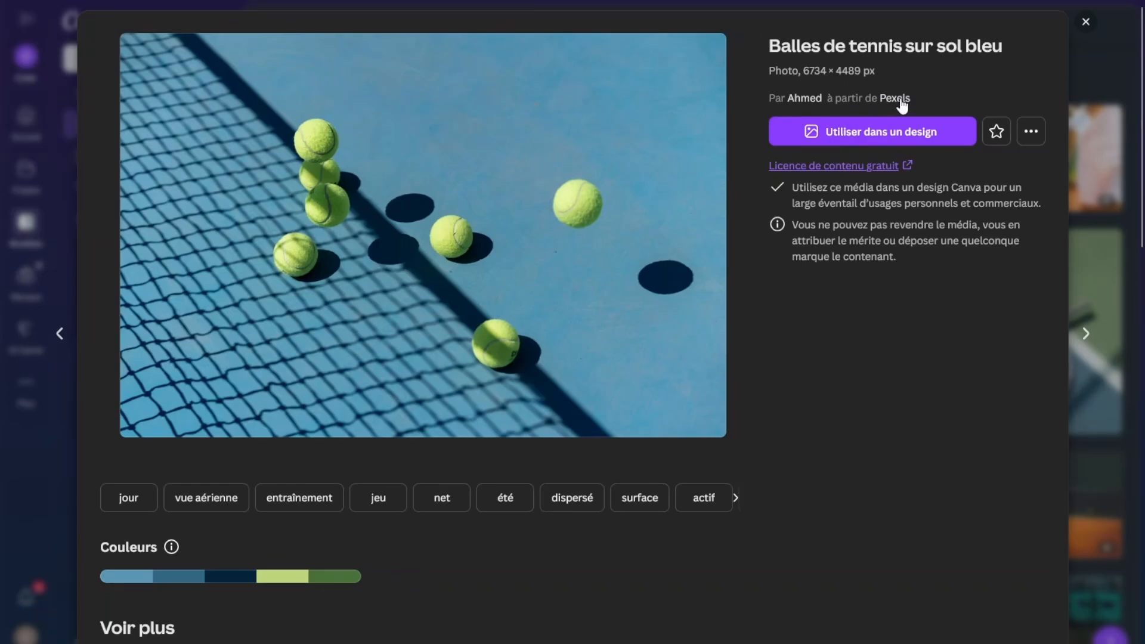
left_click(835, 131)
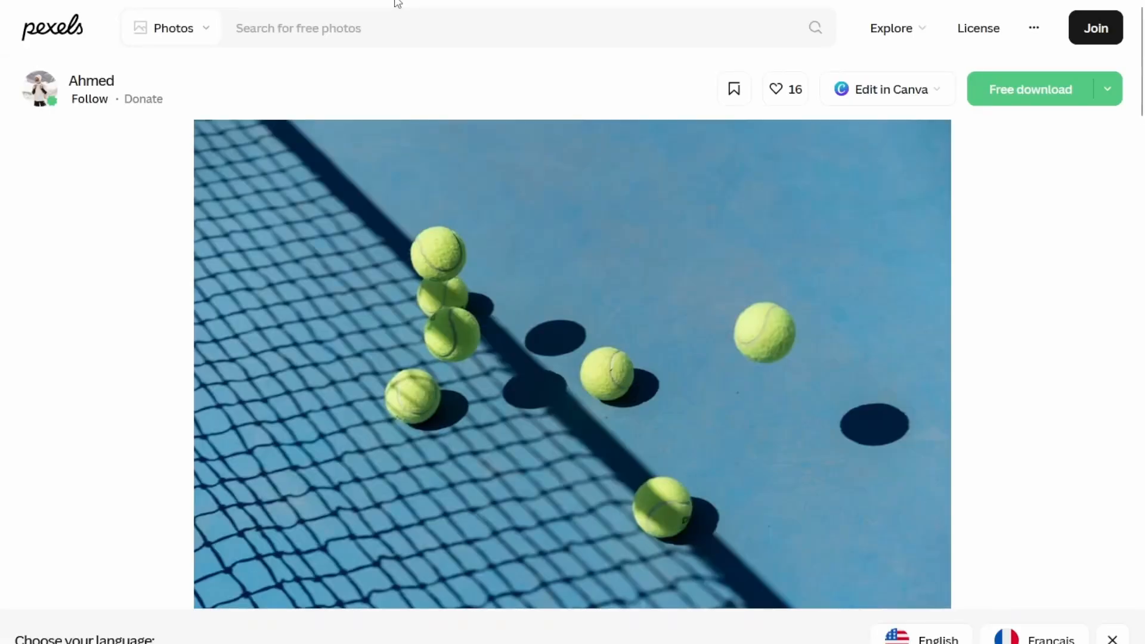
Open the Pexels home page, browse its free photos and return to the tennis ball photo's details in Canva
left_click(43, 31)
scroll(372, 132, "down", 6)
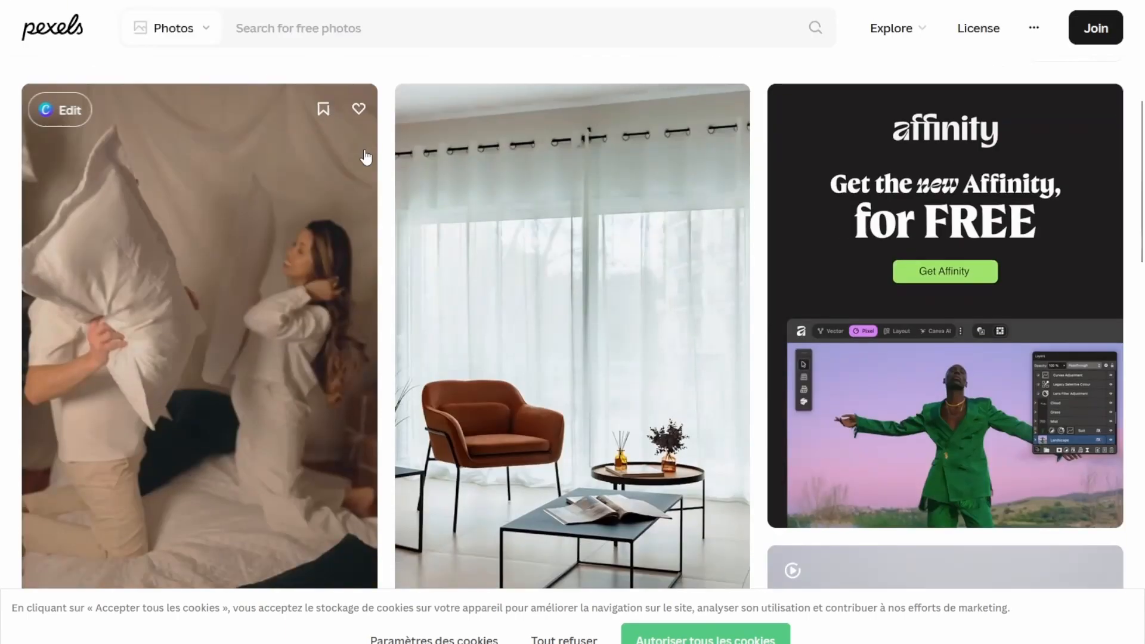
scroll(371, 132, "up", 6)
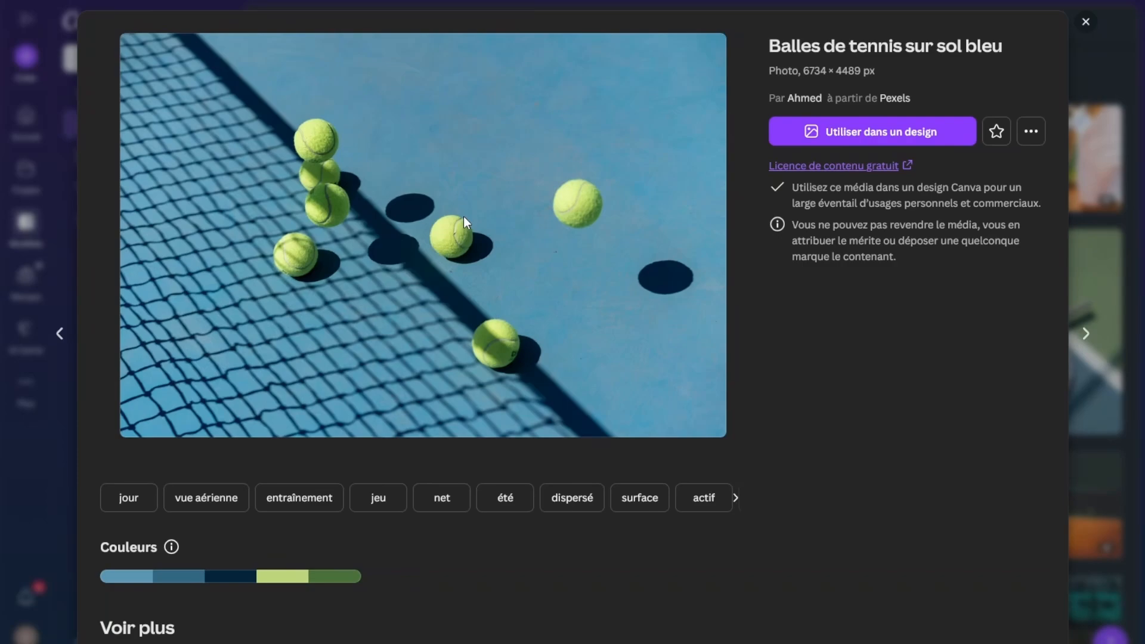
Use the tennis balls on blue court photo in a new Facebook post design
left_click(849, 133)
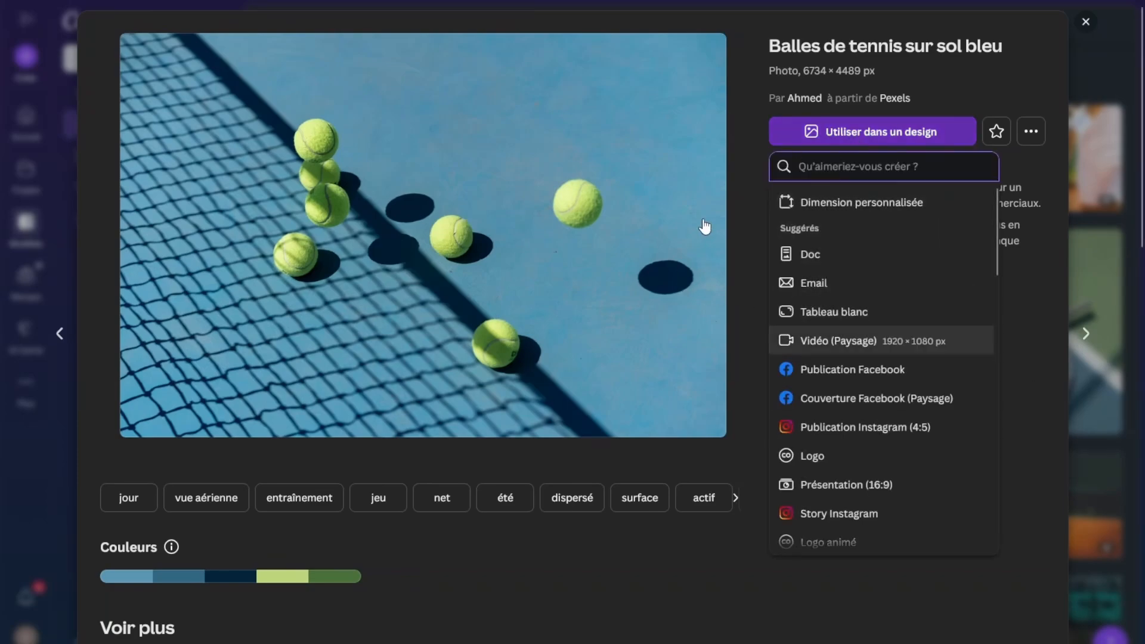
left_click(848, 376)
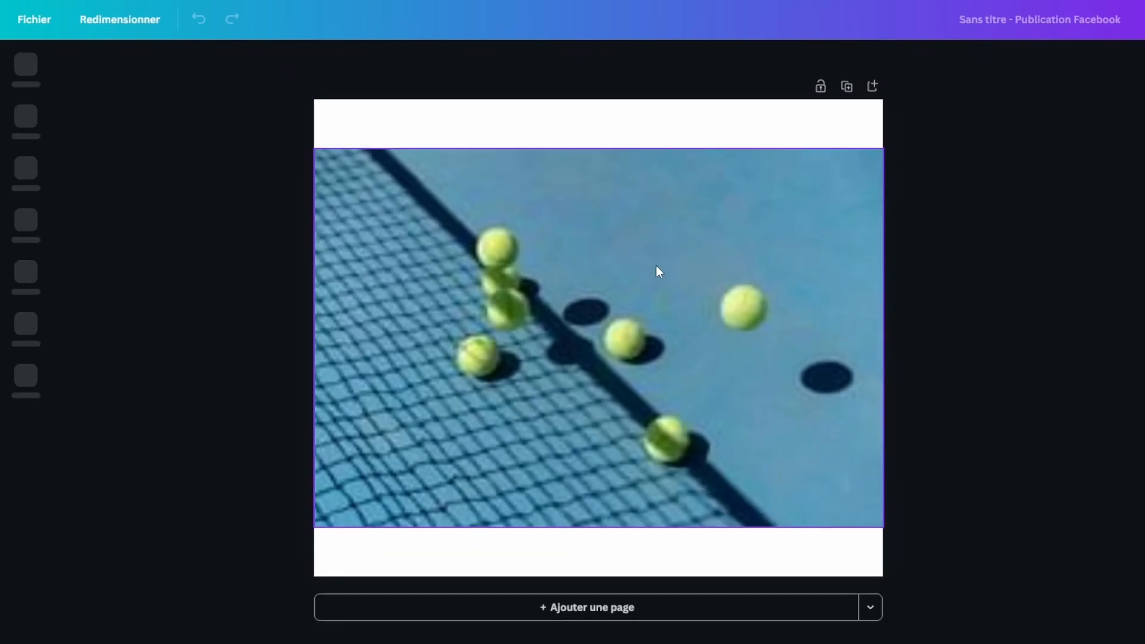
Try moving and shrinking the tennis balls photo on the page, and delete it from the design
mouse_move(517, 321)
left_mouse_down()
mouse_move(529, 274)
mouse_move(514, 342)
left_mouse_up()
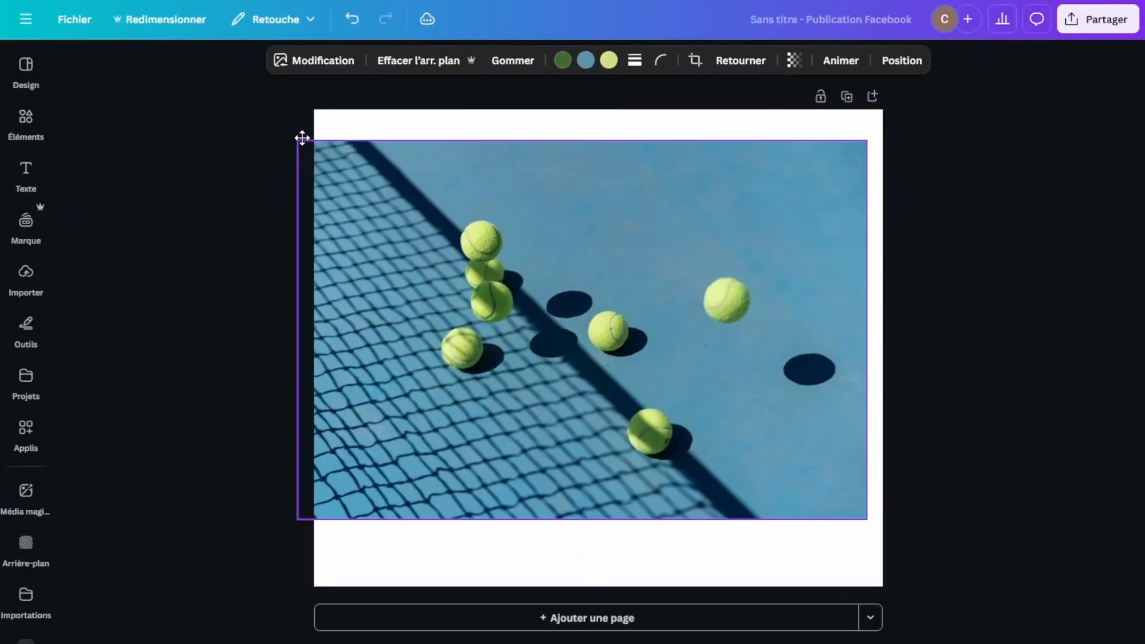
left_click_drag(494, 234, 468, 262)
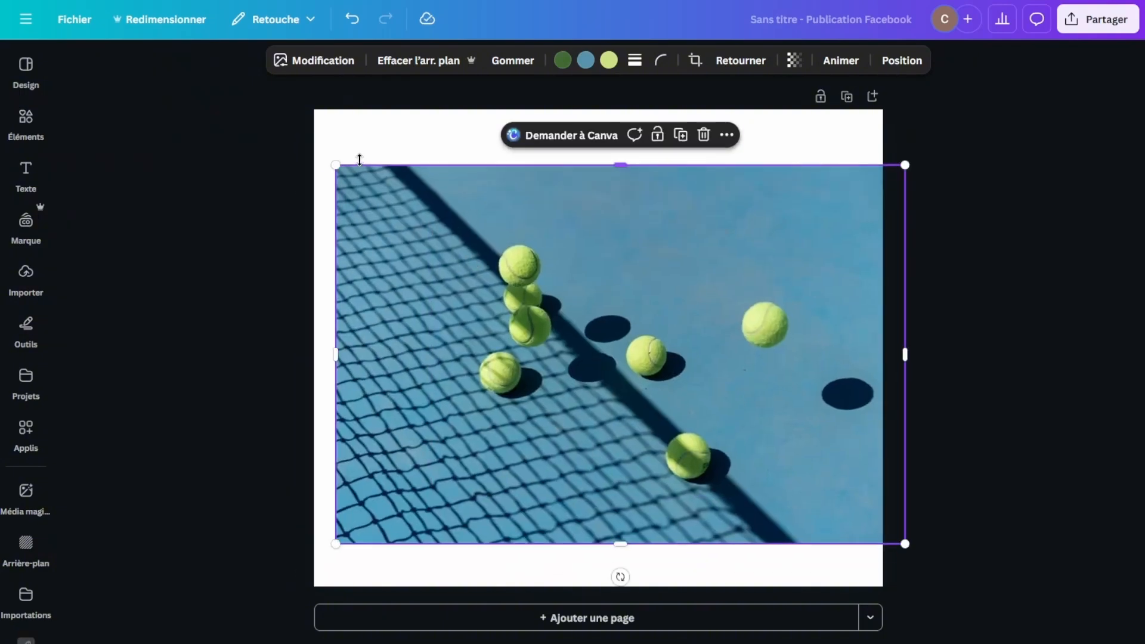
left_click_drag(337, 165, 534, 296)
left_click_drag(691, 422, 578, 350)
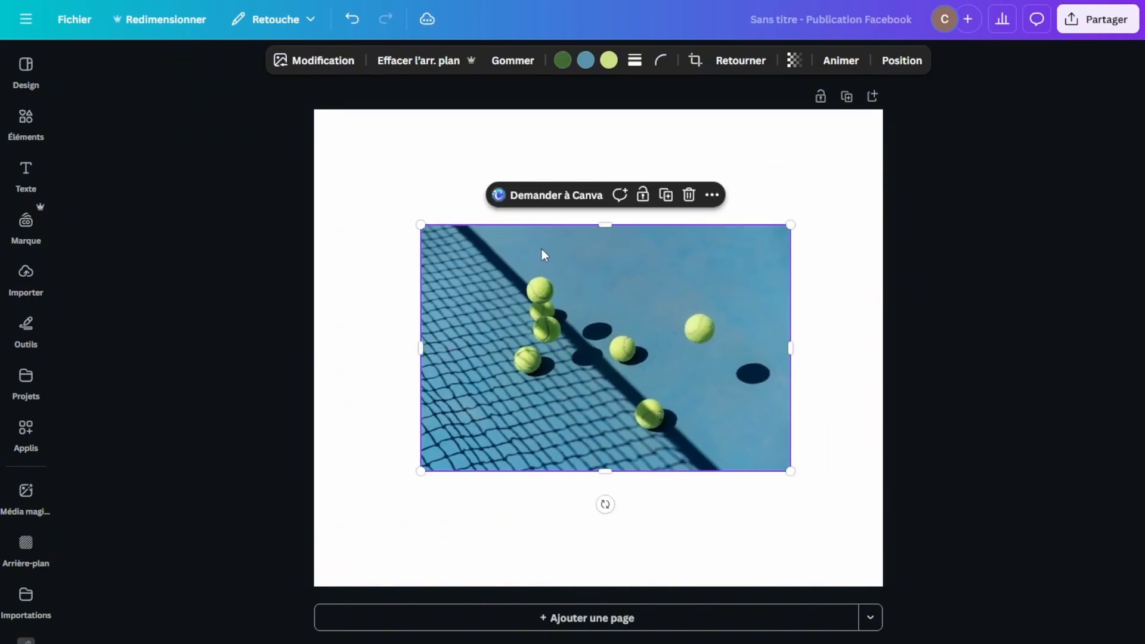
key("Delete")
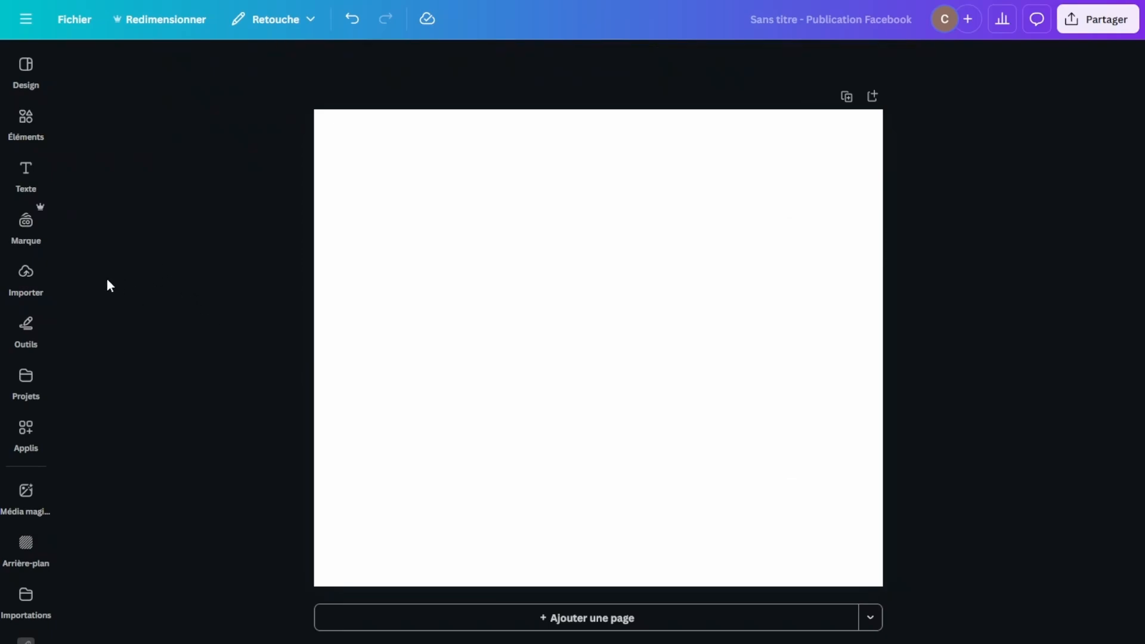
Look at the uploads and apps, and open the Photos category of the elements library
left_click(27, 279)
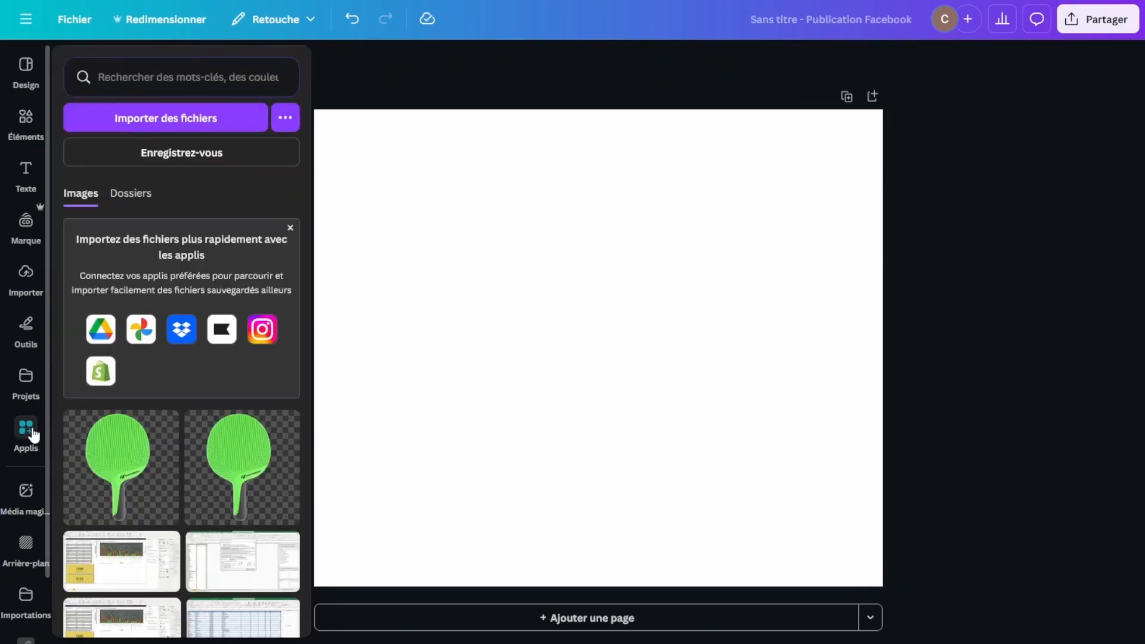
left_click(27, 432)
left_click(26, 118)
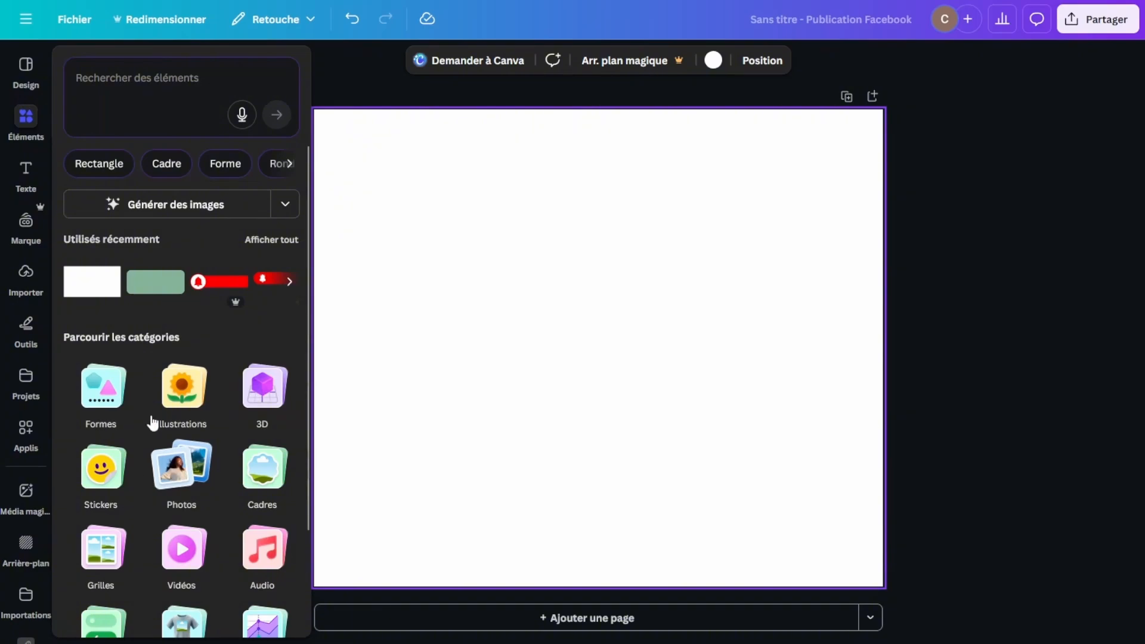
scroll(164, 358, "down", 1)
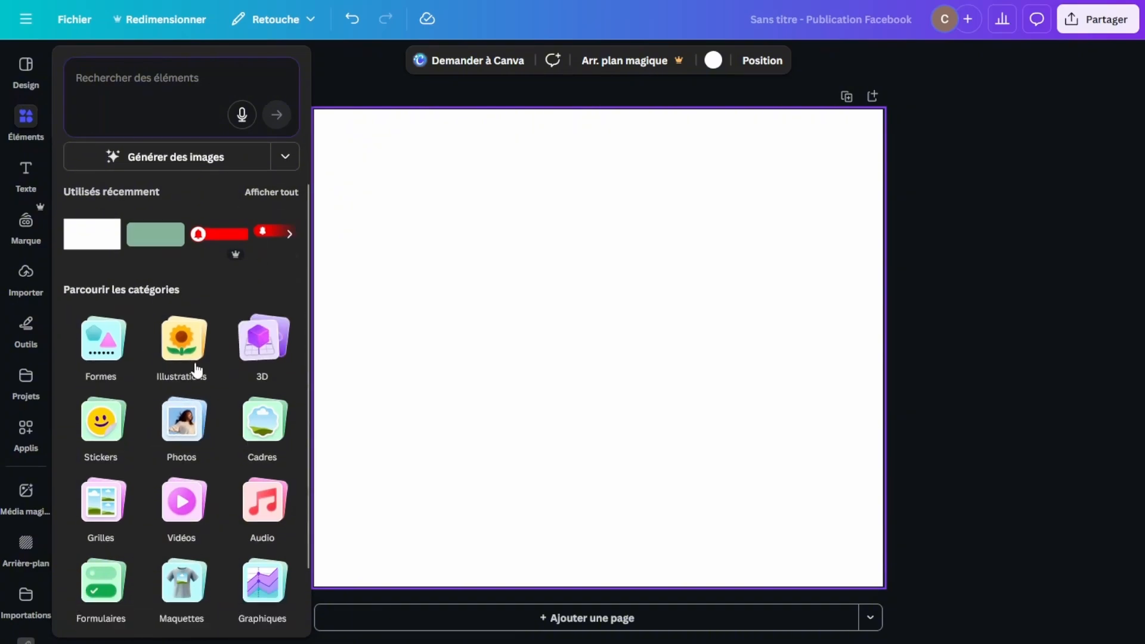
left_click(172, 436)
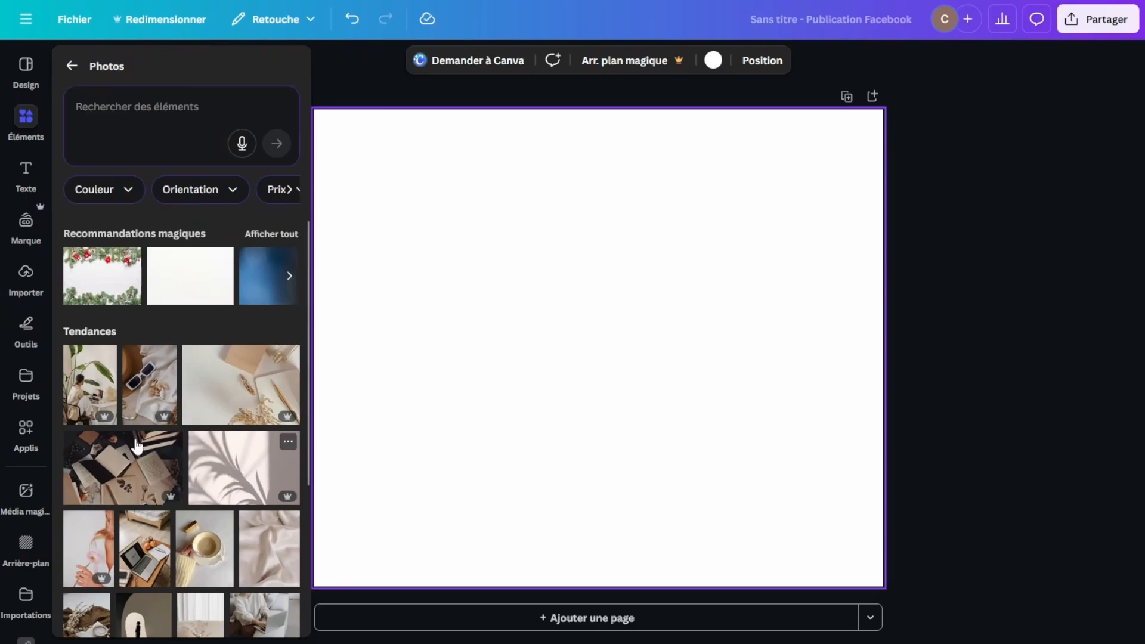
Glance at the brand resources, return to the element photos and search them for "tennis"
left_click(26, 226)
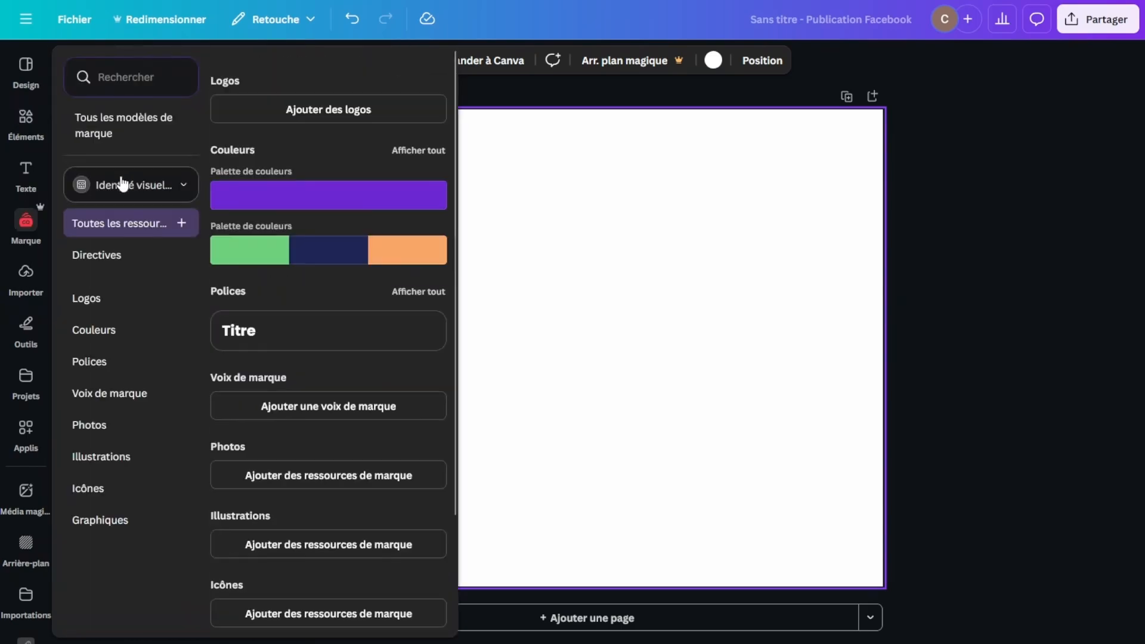
left_click(26, 116)
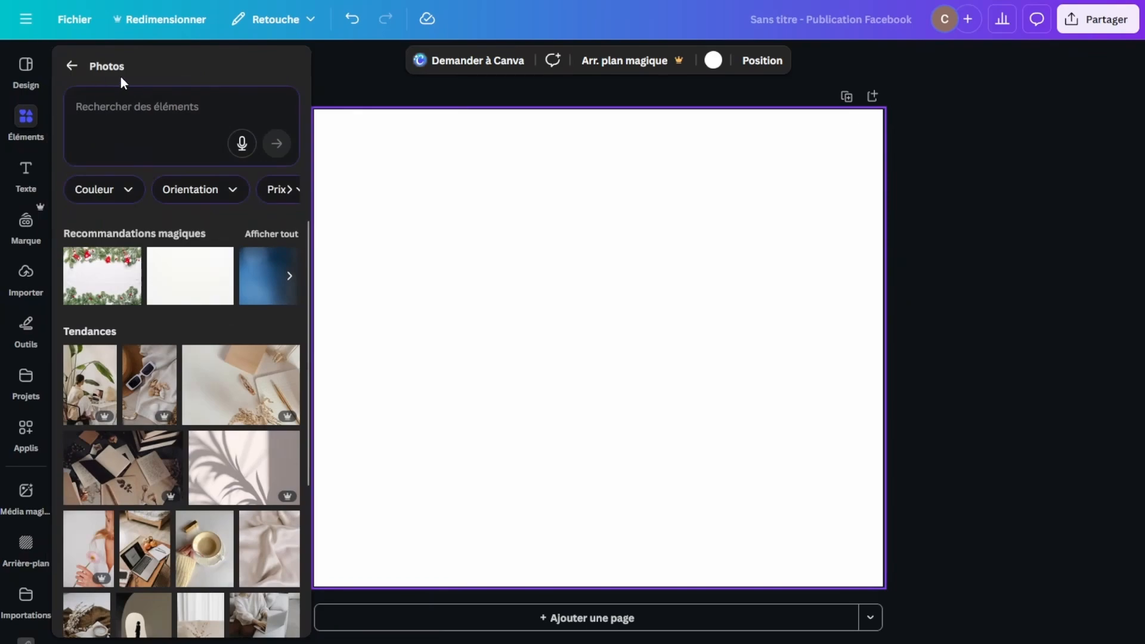
left_click(162, 112)
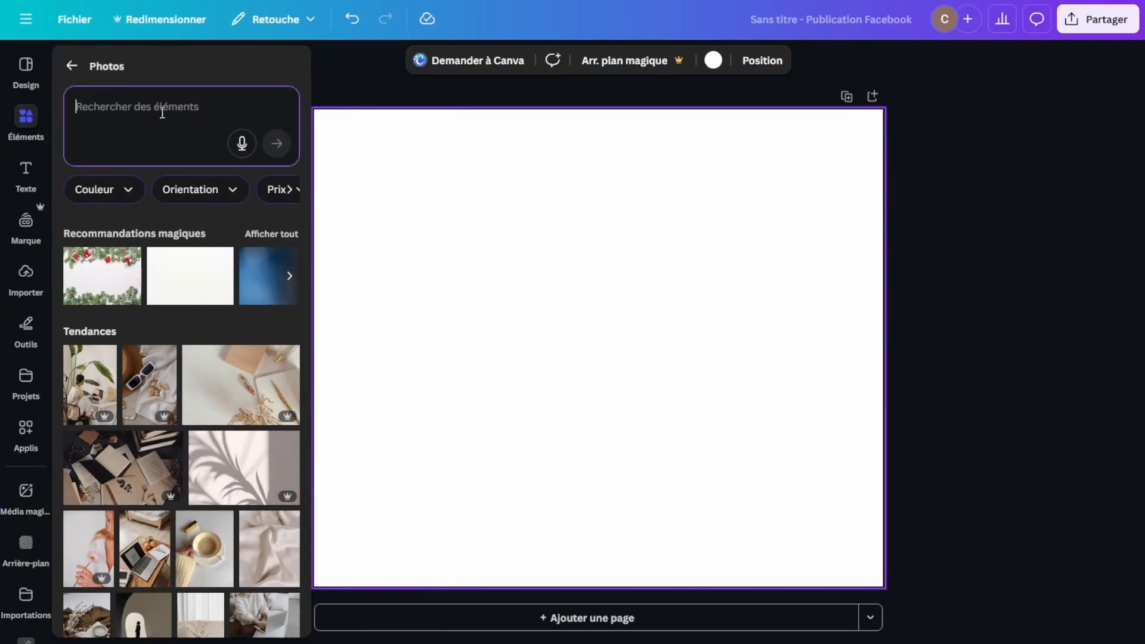
type("tennis")
key("Return")
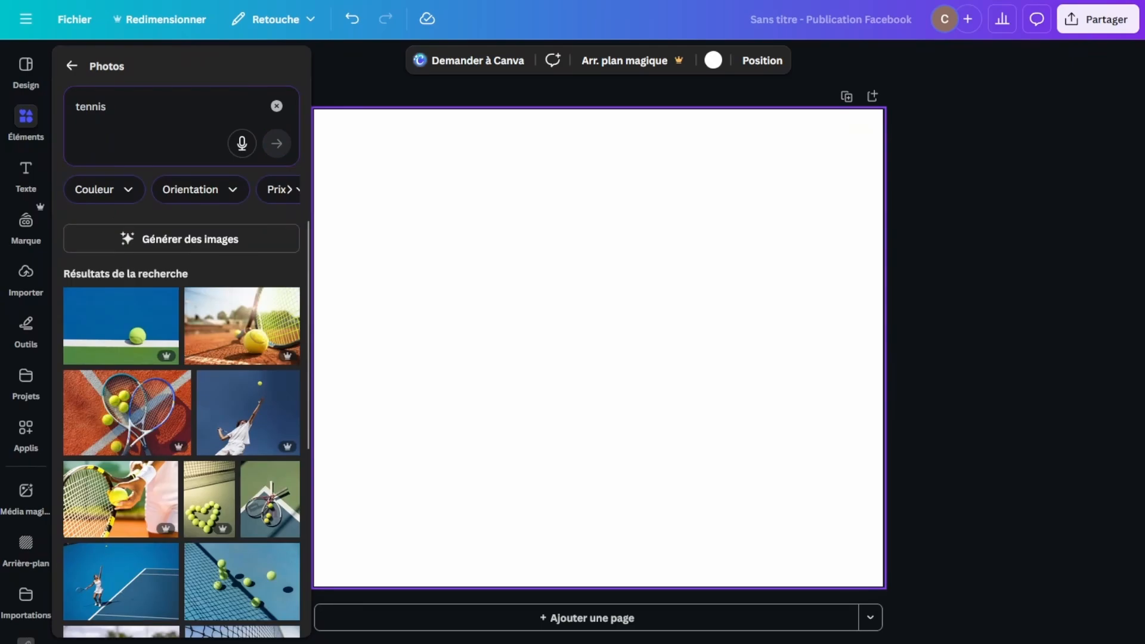
Browse the tennis photos and insert the one with a single ball beside the white line on the page
left_click(26, 119)
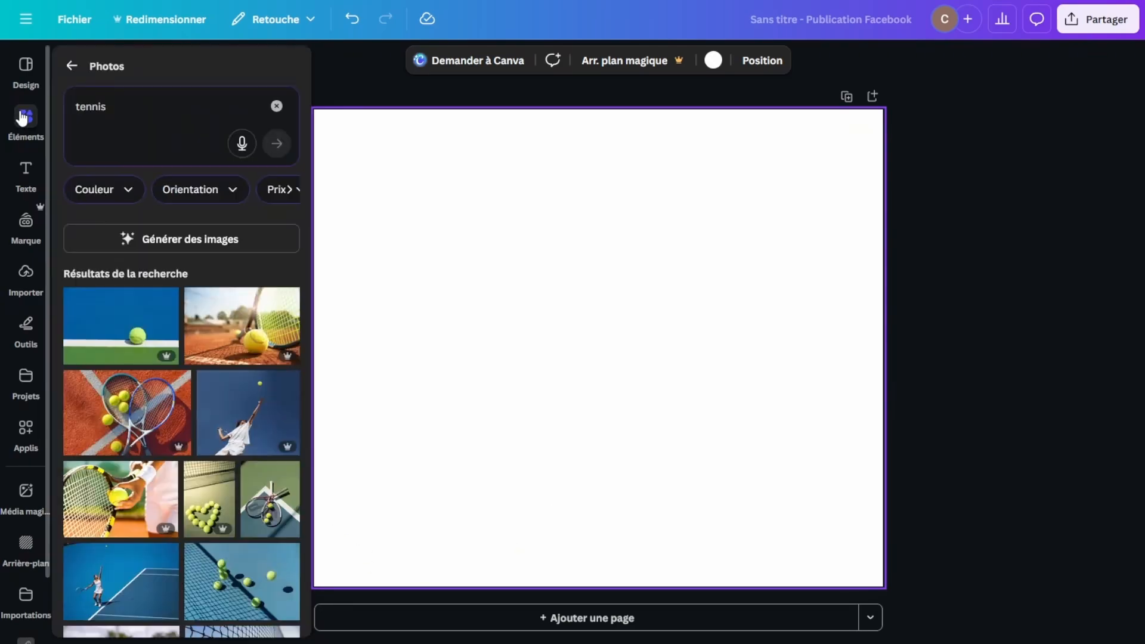
scroll(146, 412, "down", 5)
scroll(146, 412, "down", 10)
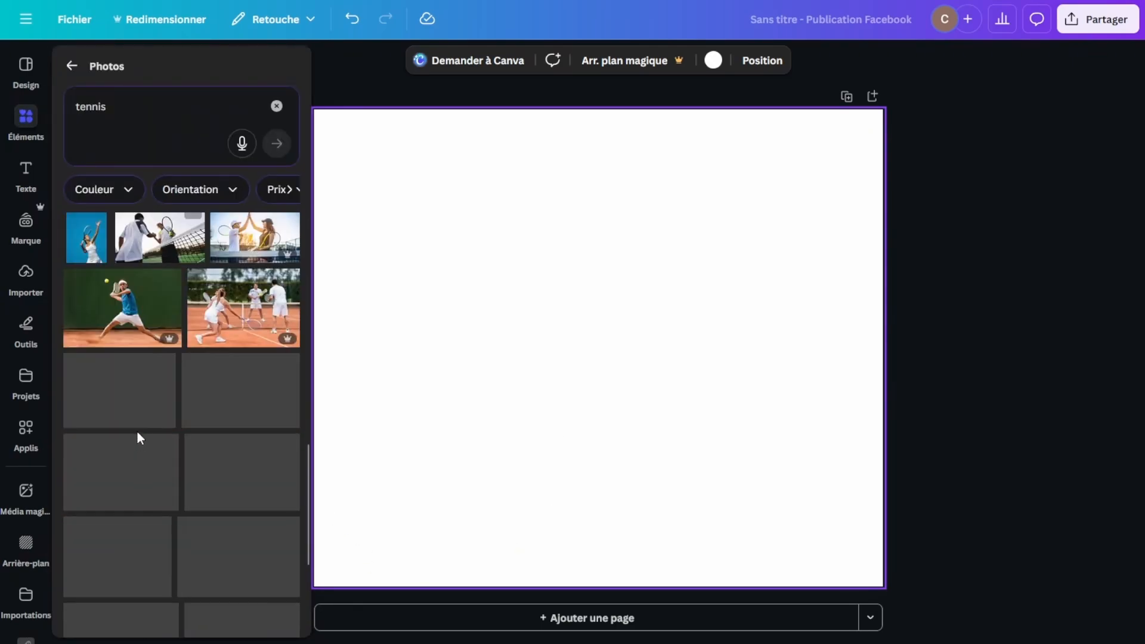
scroll(133, 417, "up", 10)
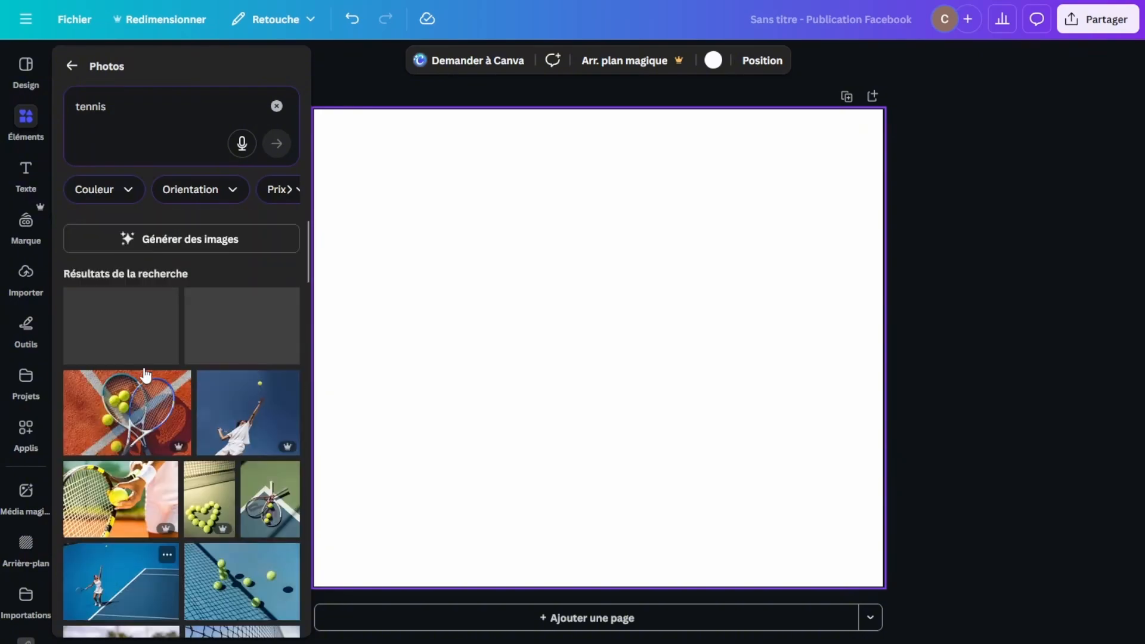
scroll(161, 370, "down", 8)
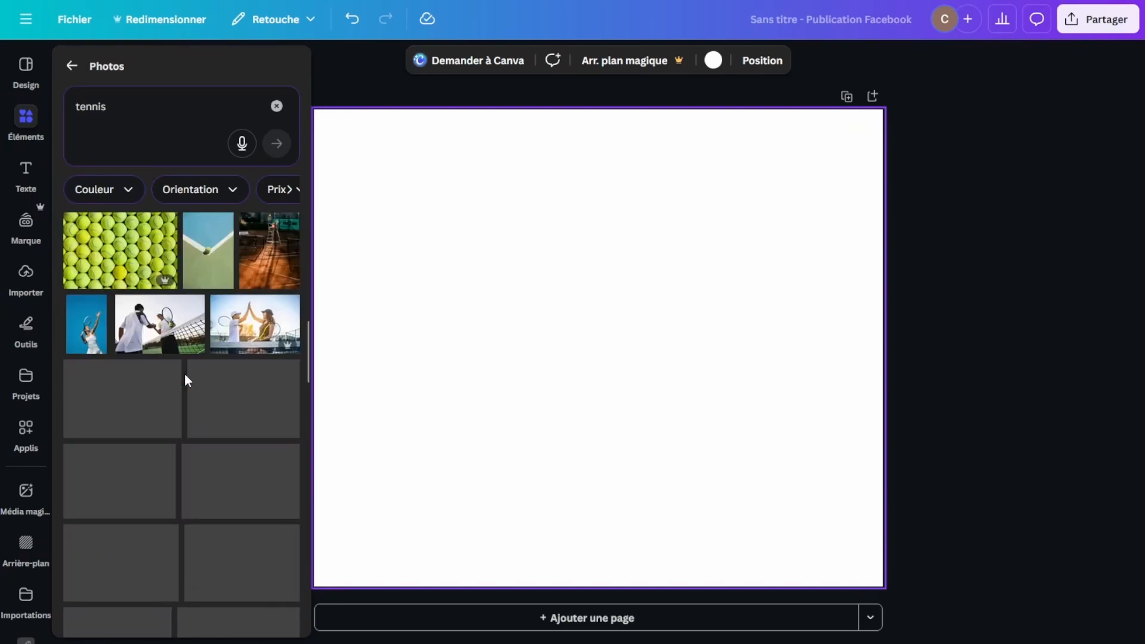
scroll(179, 387, "down", 5)
scroll(179, 406, "up", 10)
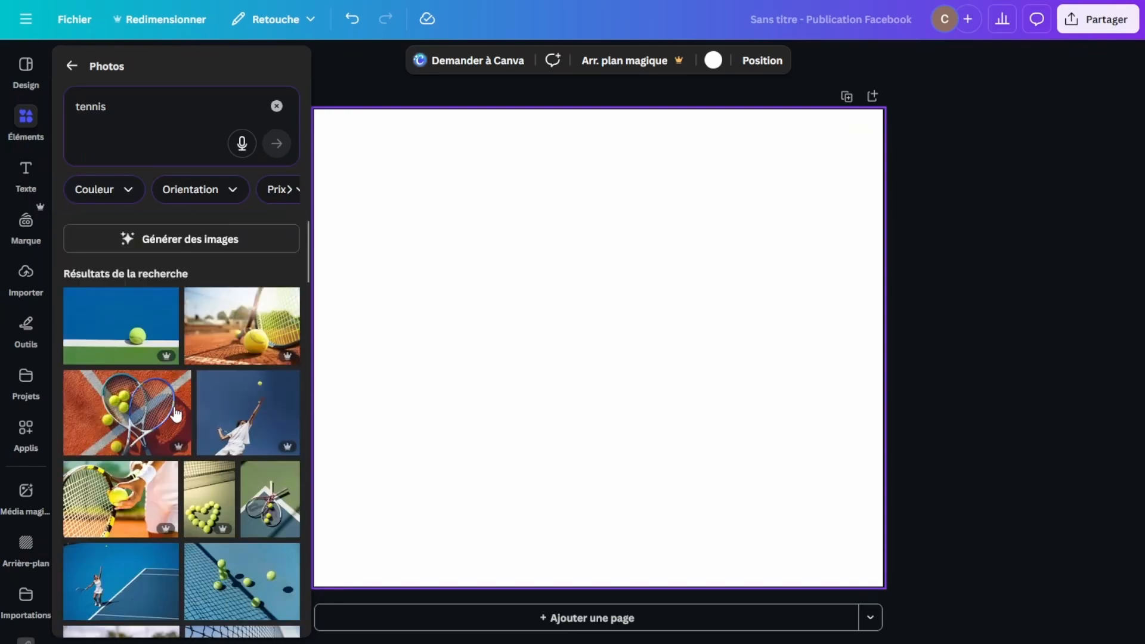
left_click(162, 301)
left_click_drag(463, 283, 432, 258)
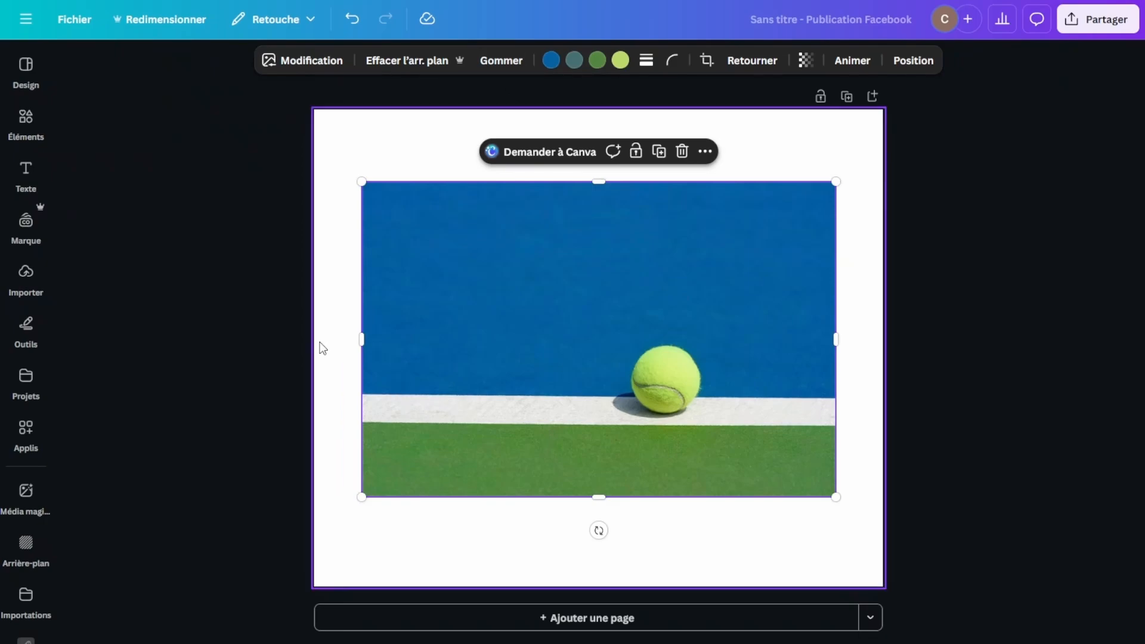
left_click(956, 401)
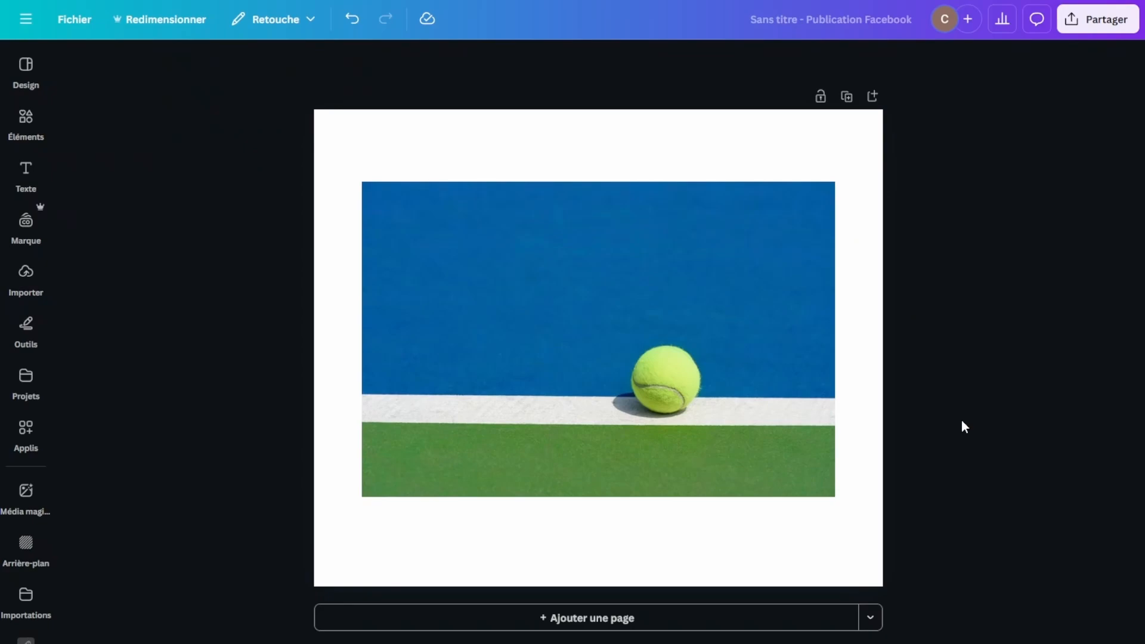
Shrink the single-ball photo proportionally and reposition it slightly above the middle of the page
left_click(384, 289)
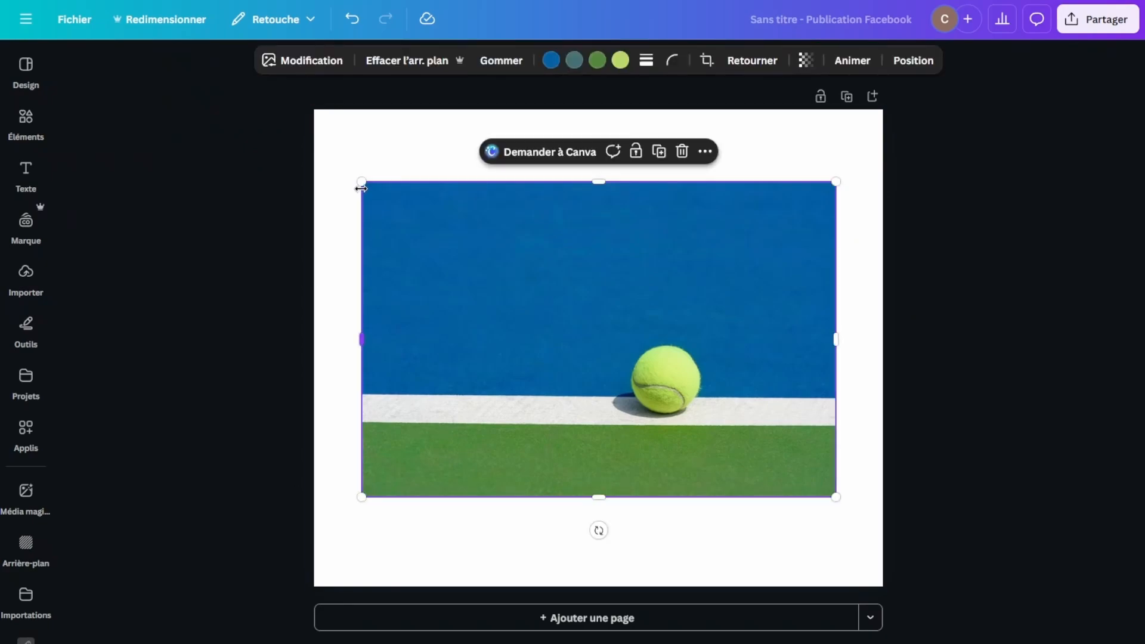
left_click_drag(361, 181, 424, 223)
left_click_drag(511, 284, 405, 215)
left_click_drag(583, 310, 554, 301)
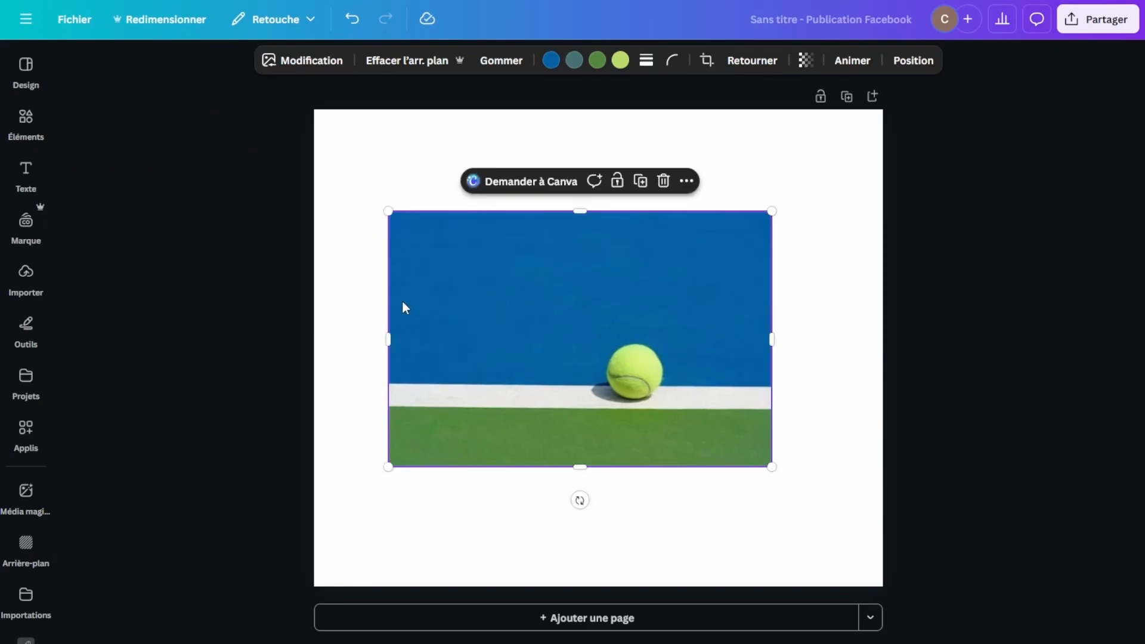
mouse_move(459, 258)
left_mouse_down()
mouse_move(494, 278)
mouse_move(451, 260)
left_mouse_up()
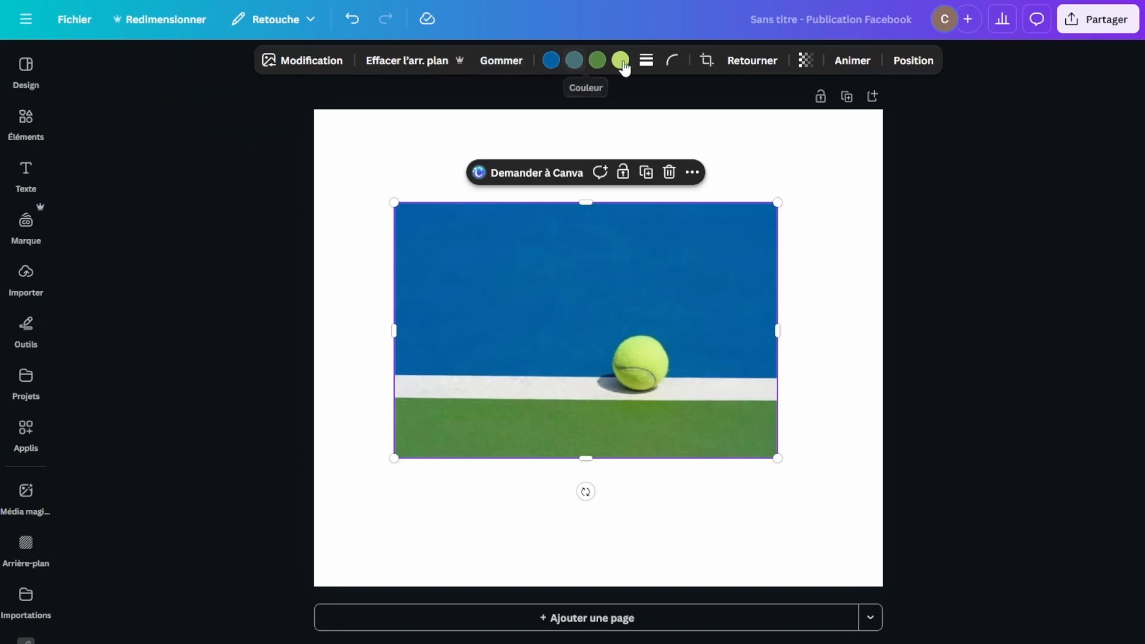
Add a border to the photo, try the solid and dashed styles, apply the dotted one and adjust its weight
left_click(492, 67)
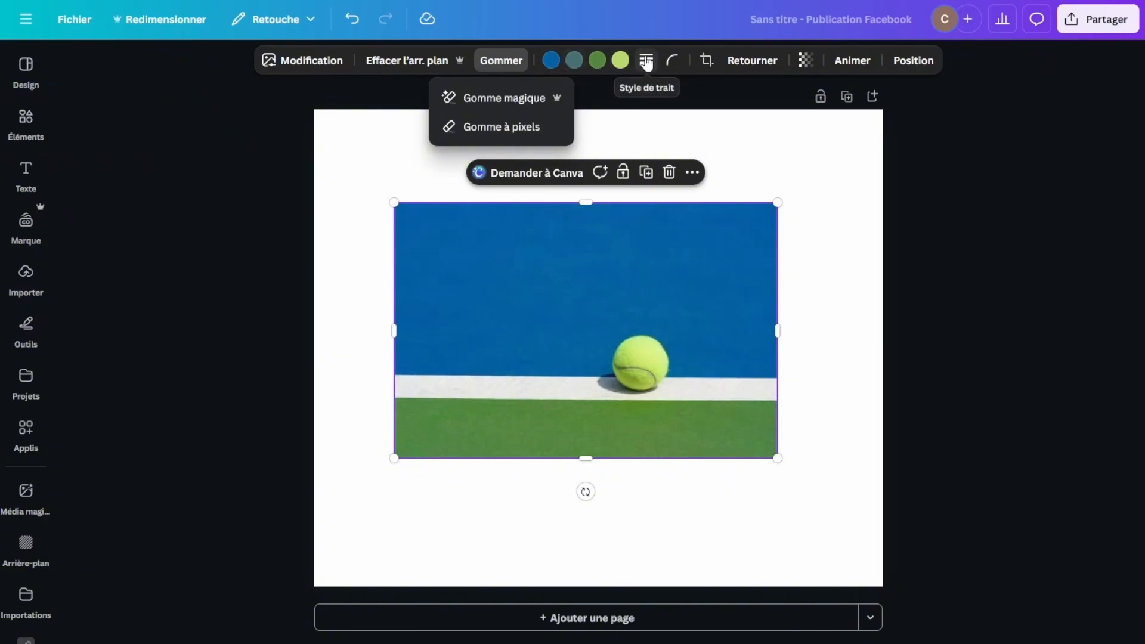
left_click(646, 60)
left_click(604, 103)
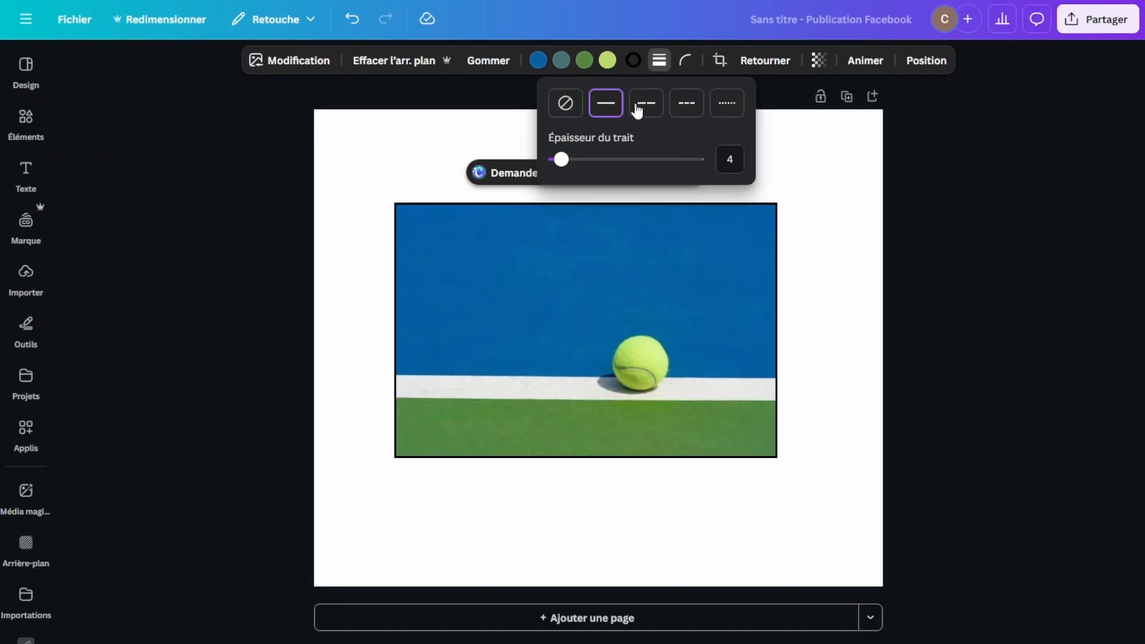
left_click(647, 102)
left_click(687, 102)
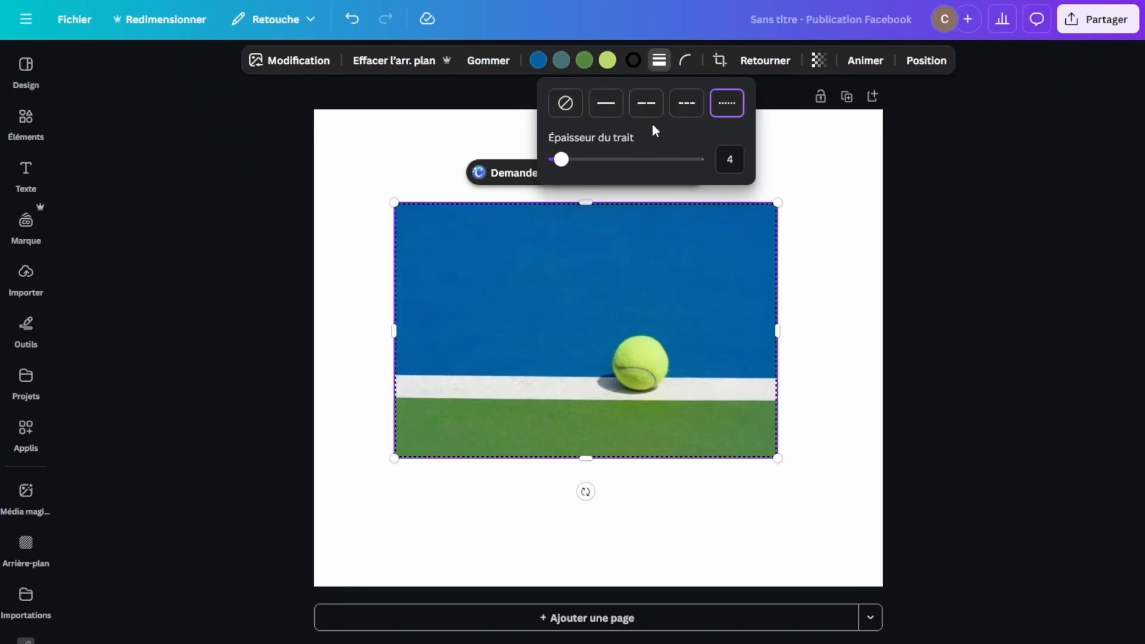
mouse_move(561, 159)
left_mouse_down()
mouse_move(582, 170)
mouse_move(552, 172)
mouse_move(565, 174)
left_mouse_up()
Round the photo's corners to 39 and nudge the photo slightly upward on the page
left_click(686, 61)
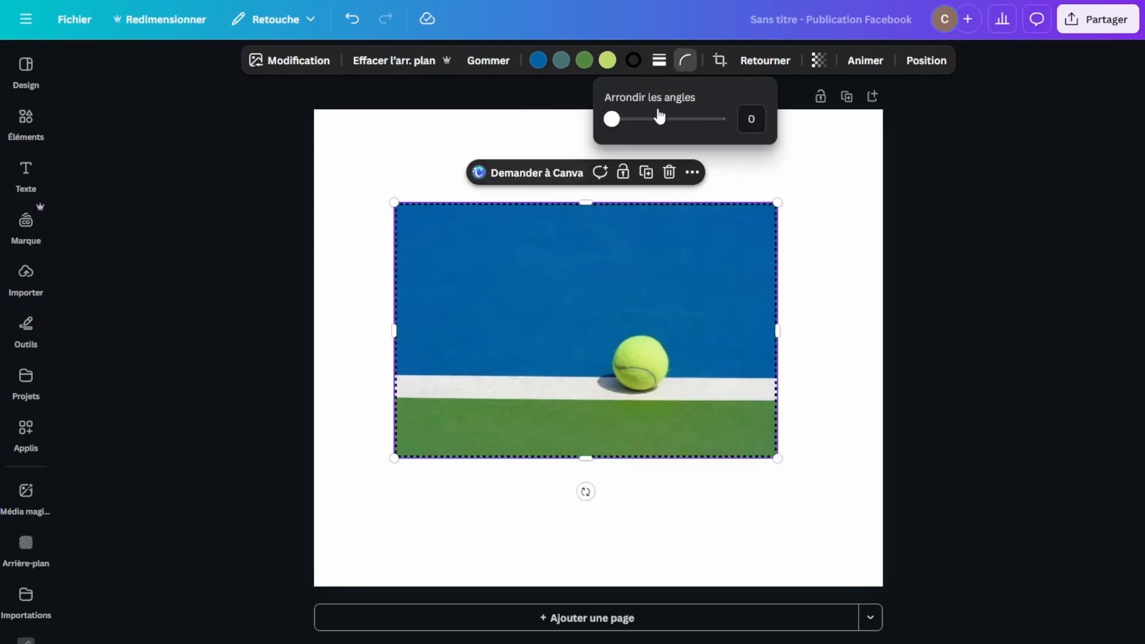
left_click_drag(612, 119, 656, 123)
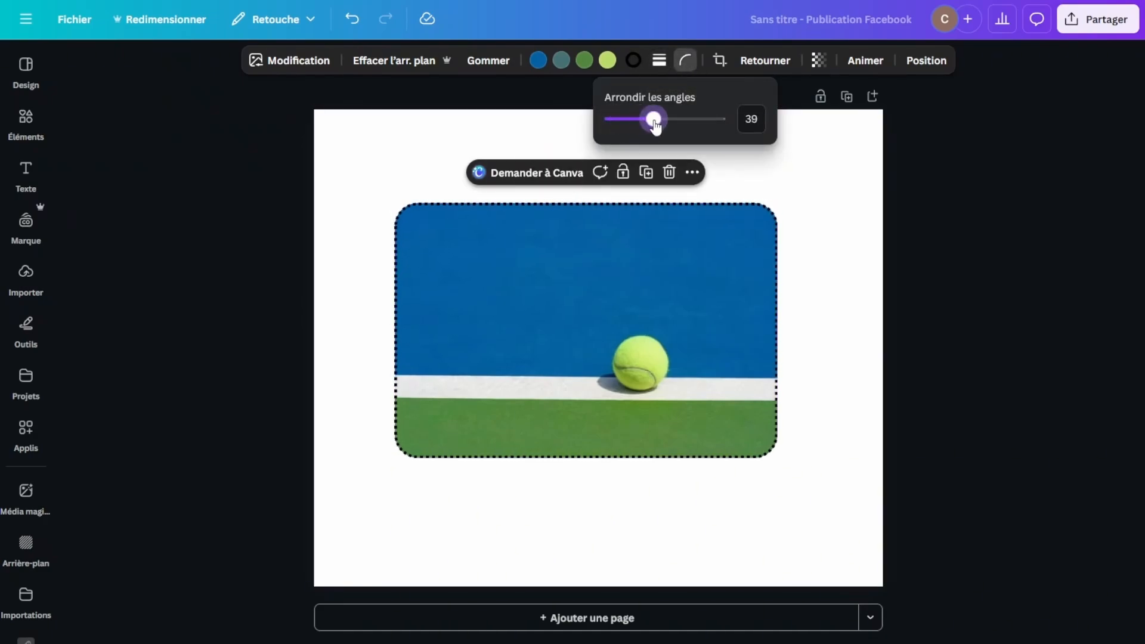
left_click(507, 314)
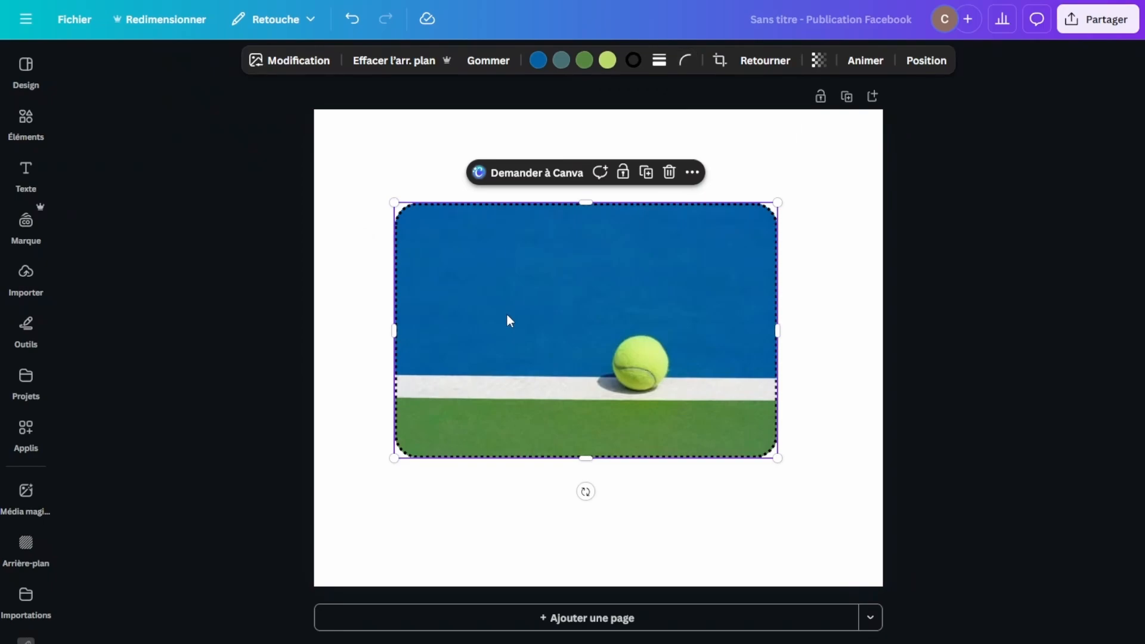
left_click_drag(507, 314, 499, 303)
Crop the photo to the 1:1 format, reframe the ball toward the crop's lower right, and shift the cropped photo slightly on the page
left_click(722, 67)
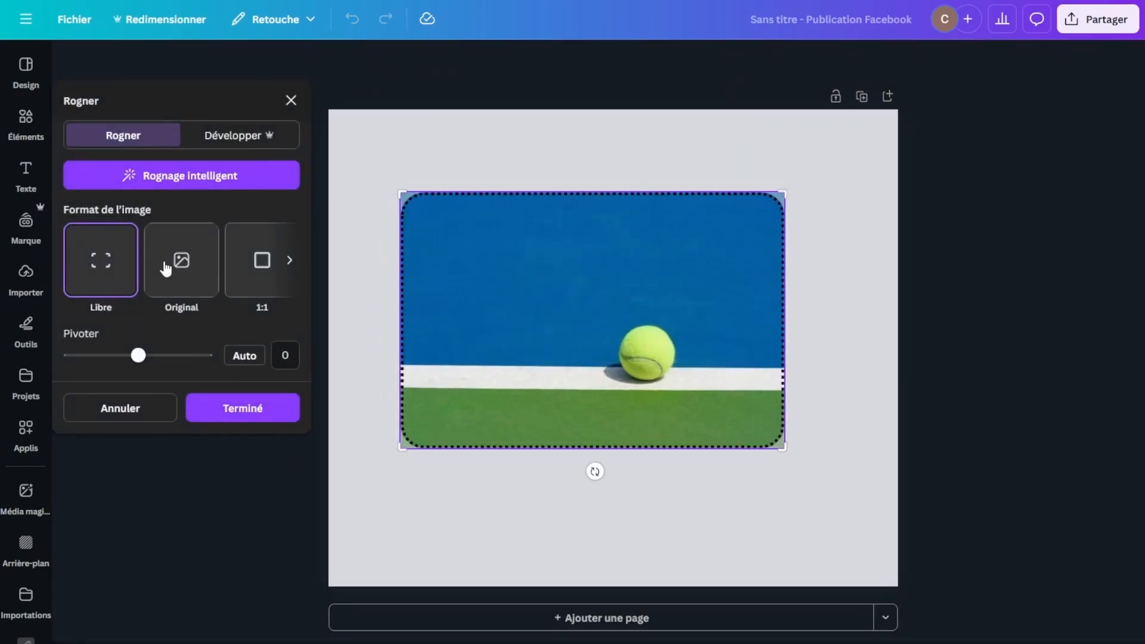
left_click(189, 268)
left_click(91, 280)
mouse_move(141, 358)
left_mouse_down()
mouse_move(109, 362)
mouse_move(154, 357)
mouse_move(140, 356)
left_mouse_up()
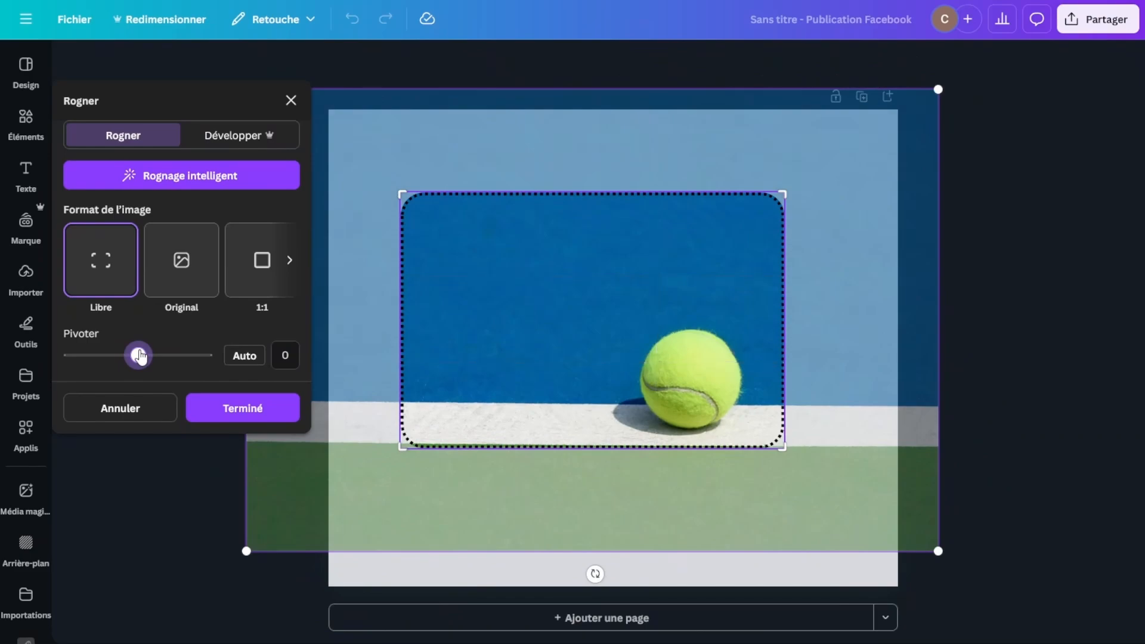
left_click(250, 262)
left_click_drag(515, 304, 473, 302)
left_click_drag(545, 296, 565, 293)
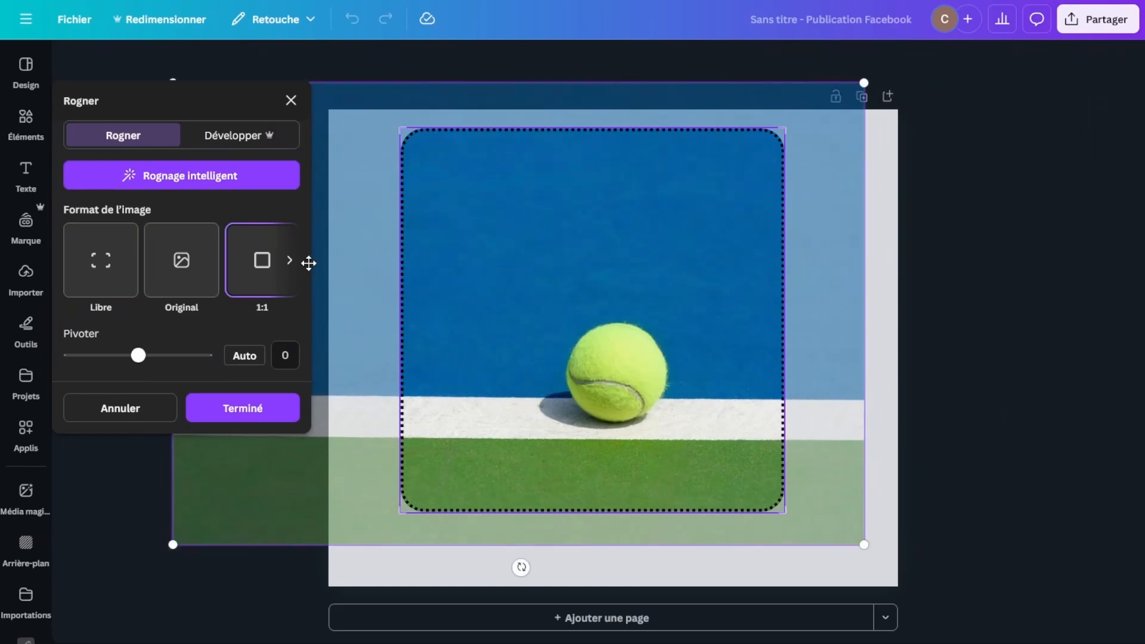
left_click_drag(613, 324, 714, 438)
left_click(248, 408)
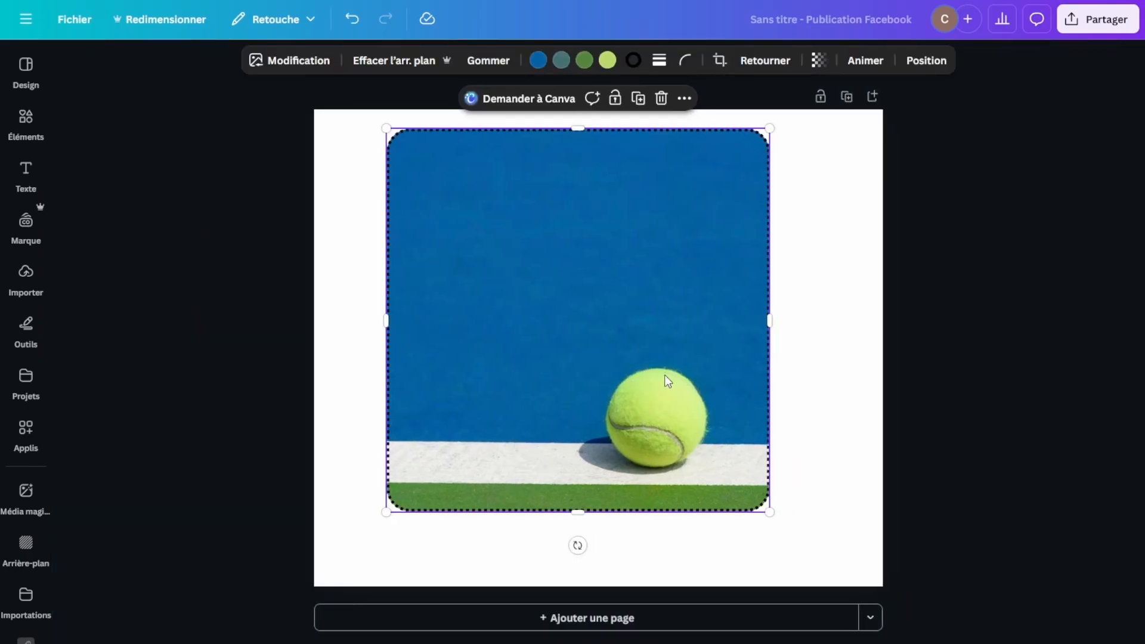
left_click_drag(610, 337, 619, 294)
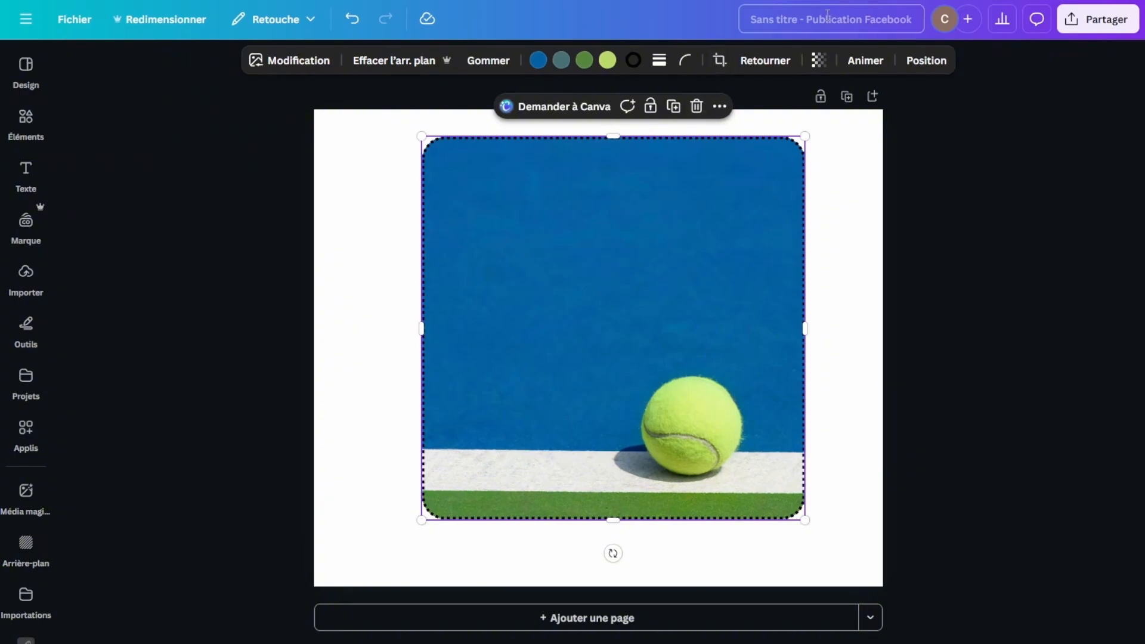
Flip the photo horizontally, and try the vertical flip before reversing it
left_click(756, 62)
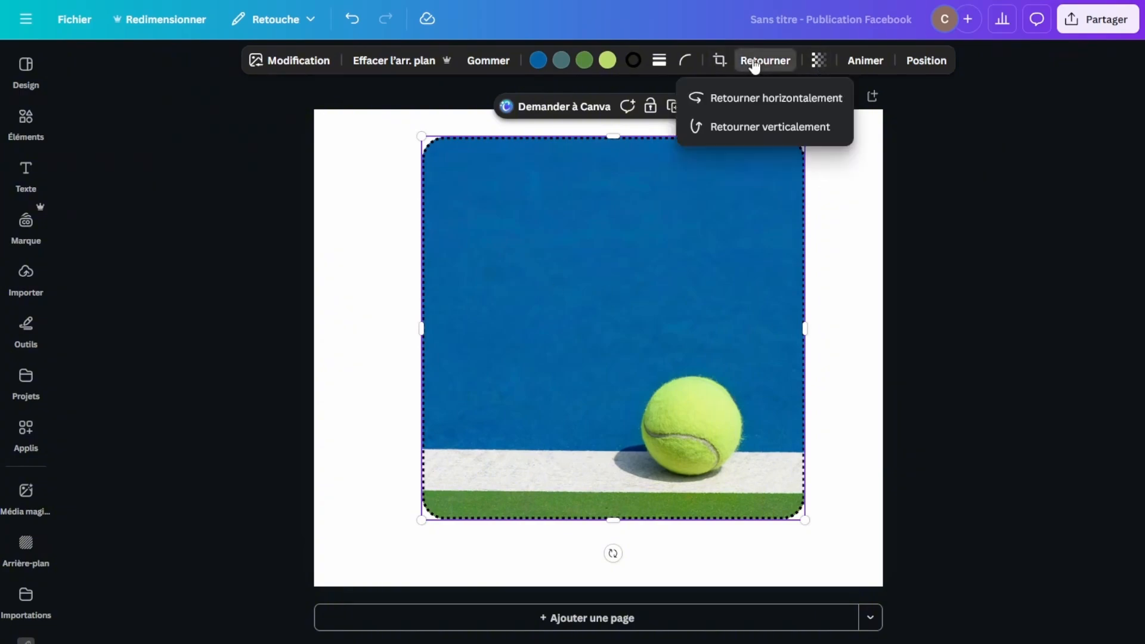
left_click(753, 97)
left_click(763, 62)
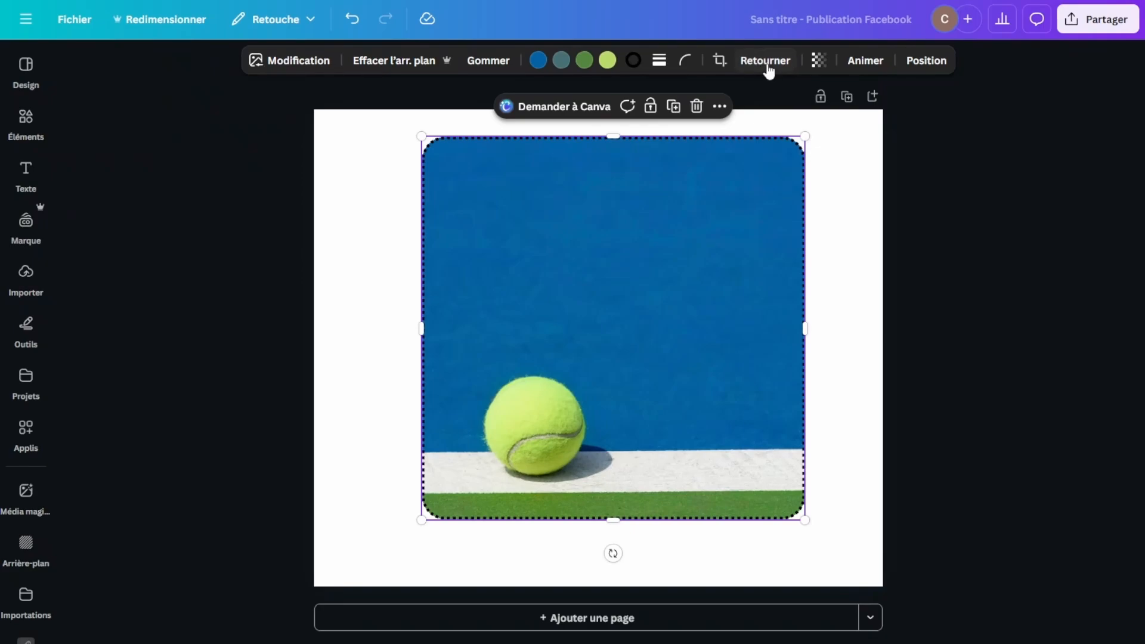
left_click(766, 64)
left_click(775, 137)
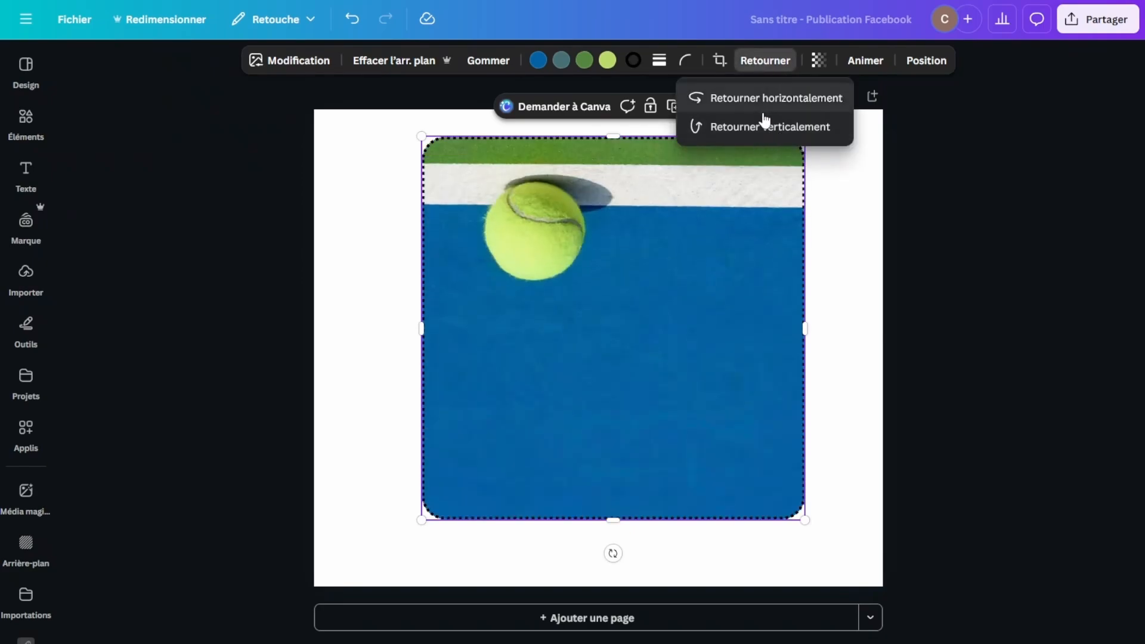
left_click(784, 134)
Examine the photo's transparency setting and the available photo animations
left_click(819, 60)
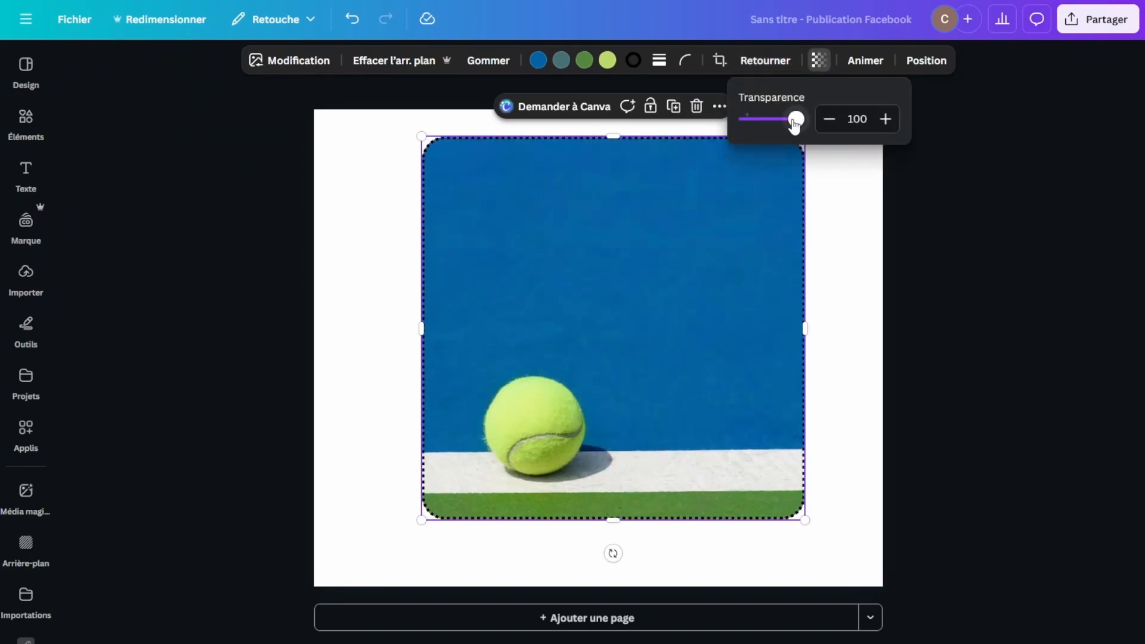
left_click_drag(795, 119, 825, 141)
left_click(819, 60)
left_click(865, 63)
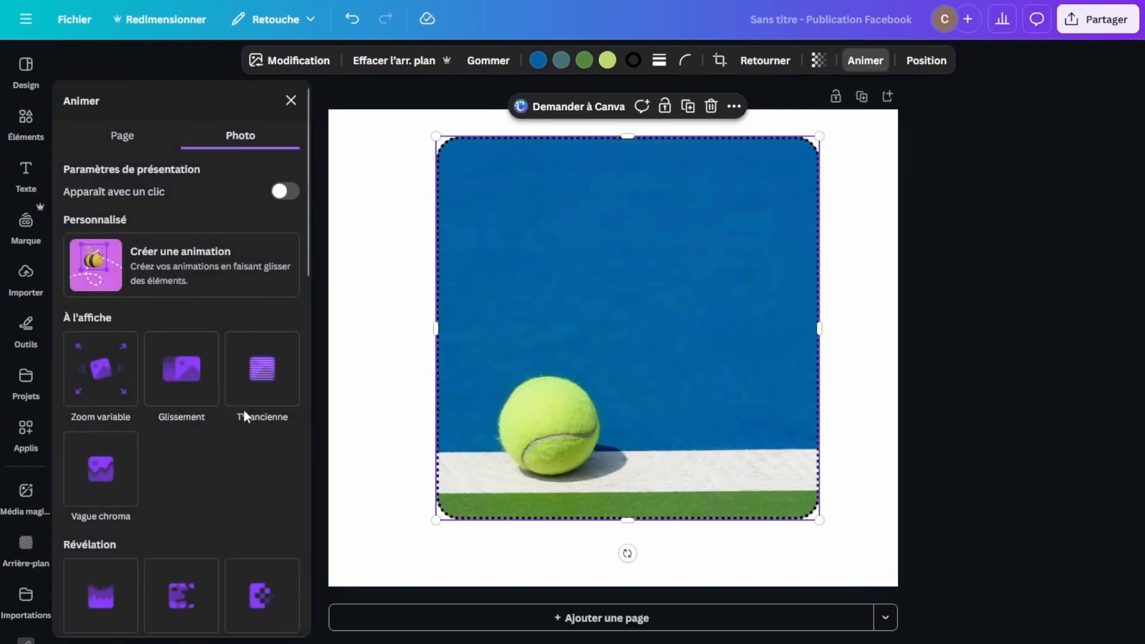
left_click(289, 101)
Duplicate the photo, offset the copy from the original, and delete the copy
right_click(599, 353)
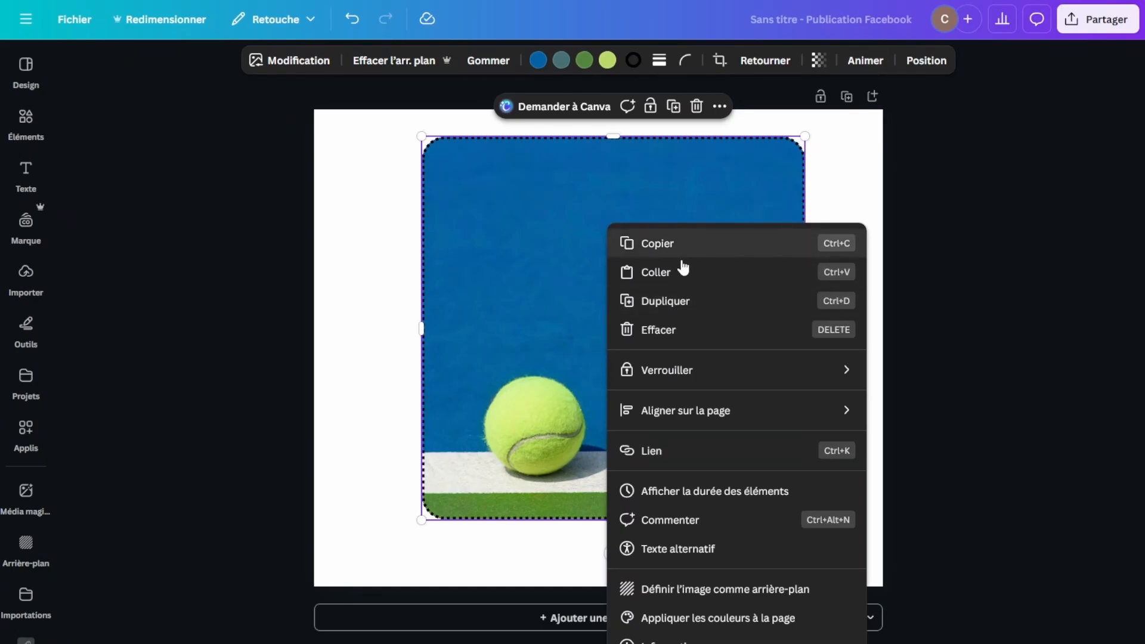
left_click(567, 284)
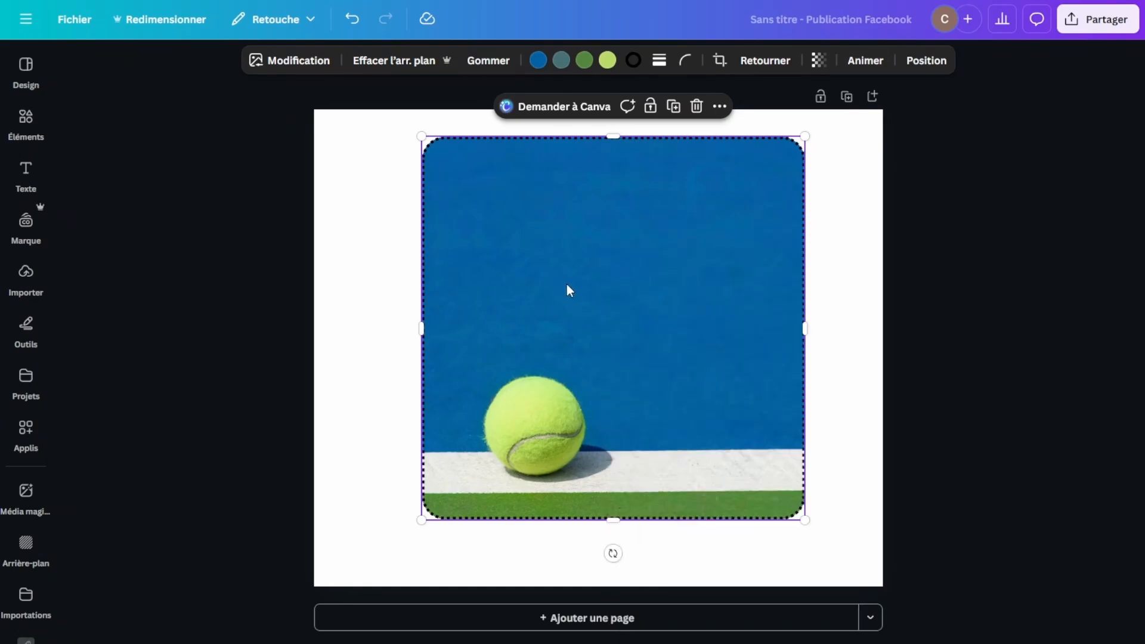
key("ctrl+d")
left_click_drag(644, 289, 688, 299)
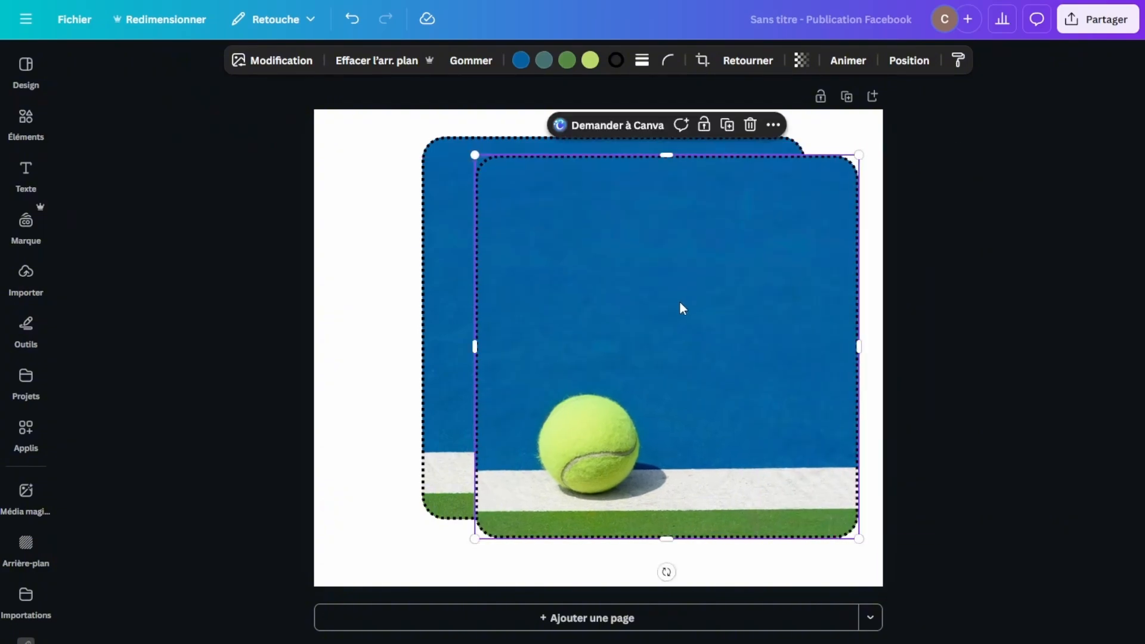
key("Delete")
Align the photo to the horizontal centre of the page
right_click(629, 295)
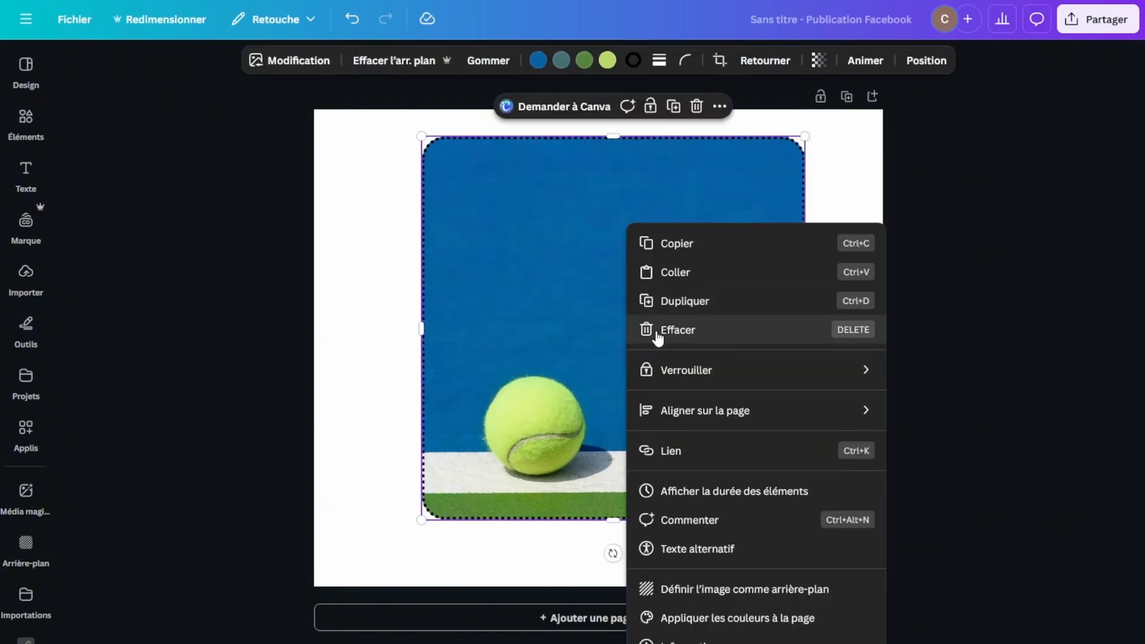
mouse_move(714, 414)
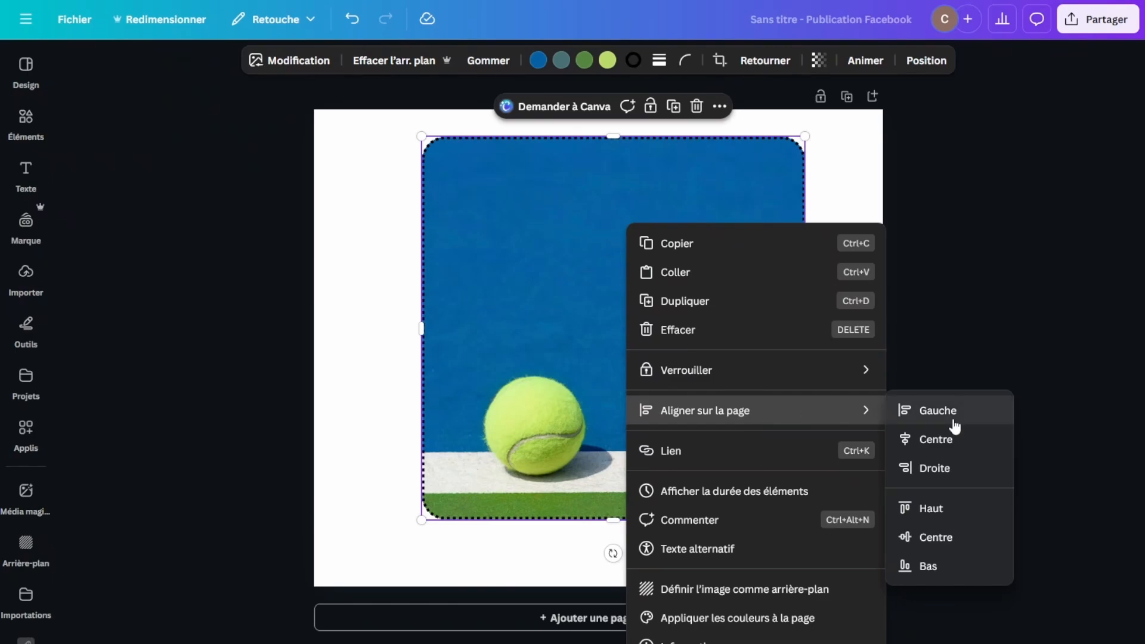
left_click(937, 440)
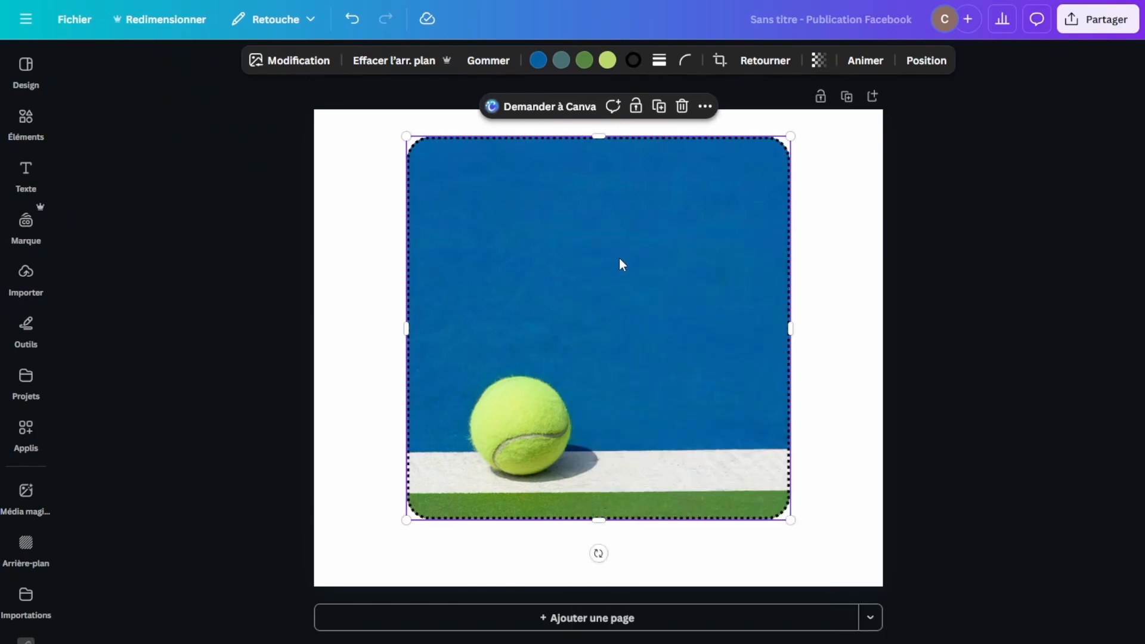
Align the photo to the bottom of the page, and move it back up to the page's middle
right_click(620, 264)
mouse_move(715, 415)
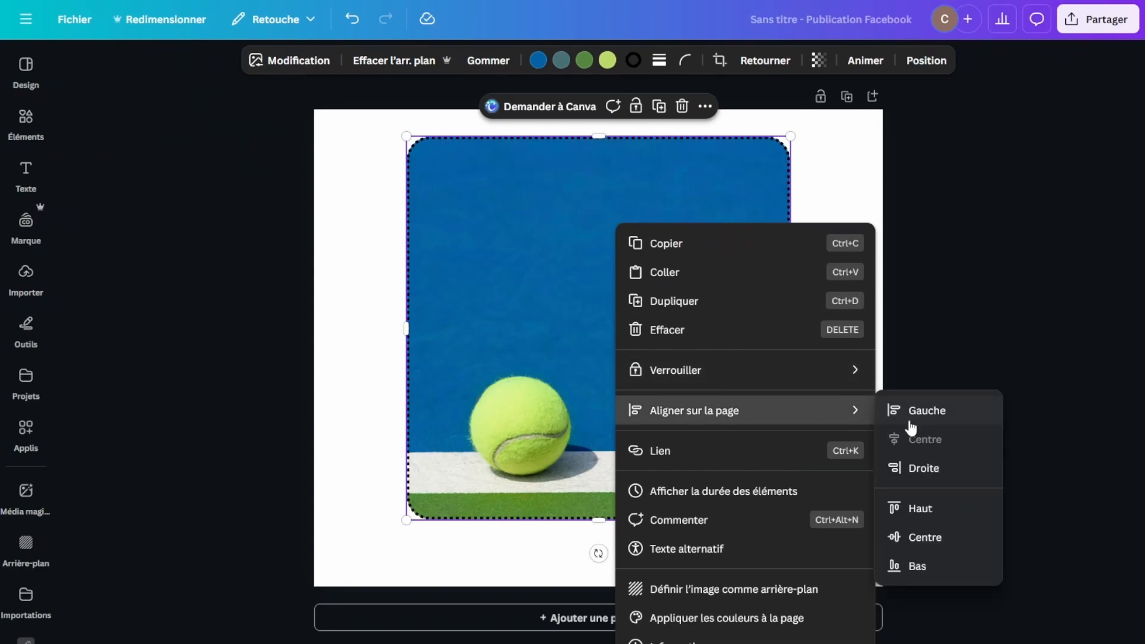
left_click(928, 569)
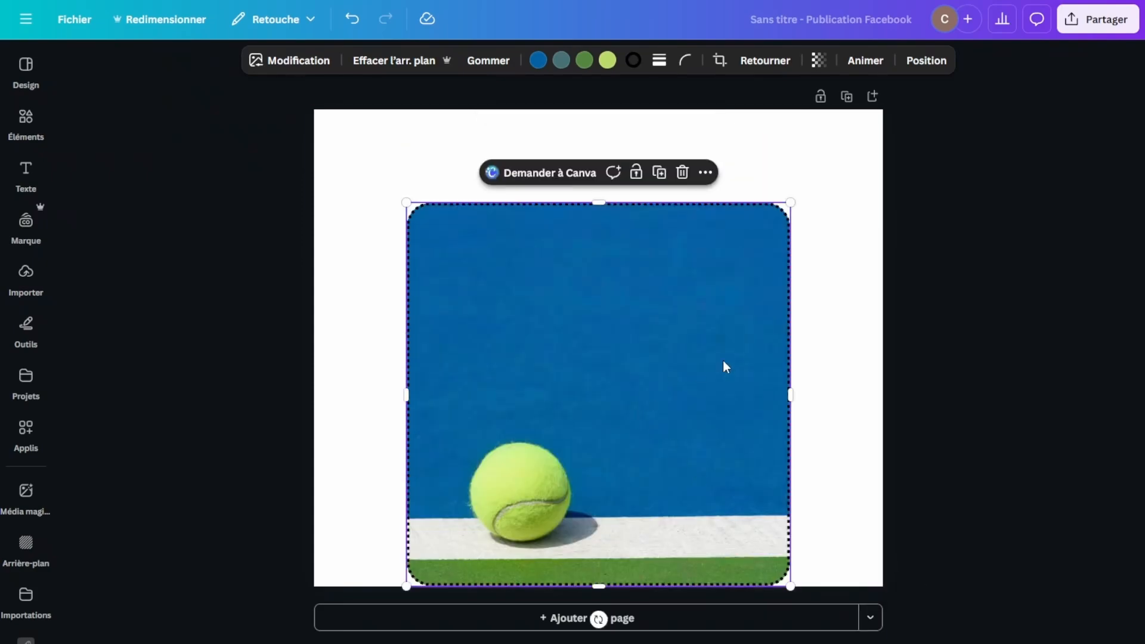
left_click_drag(627, 395, 629, 345)
mouse_move(636, 344)
left_mouse_down()
mouse_move(644, 338)
mouse_move(603, 338)
mouse_move(652, 343)
mouse_move(628, 351)
left_mouse_up()
left_click(997, 311)
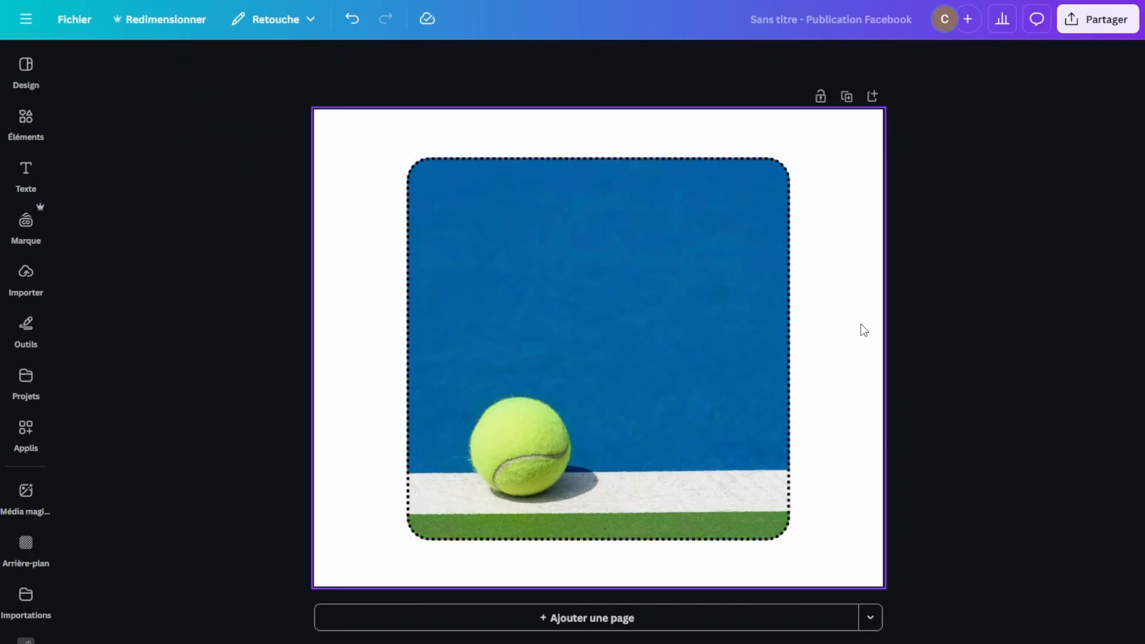
Try setting the photo as the page background, and undo it
right_click(605, 316)
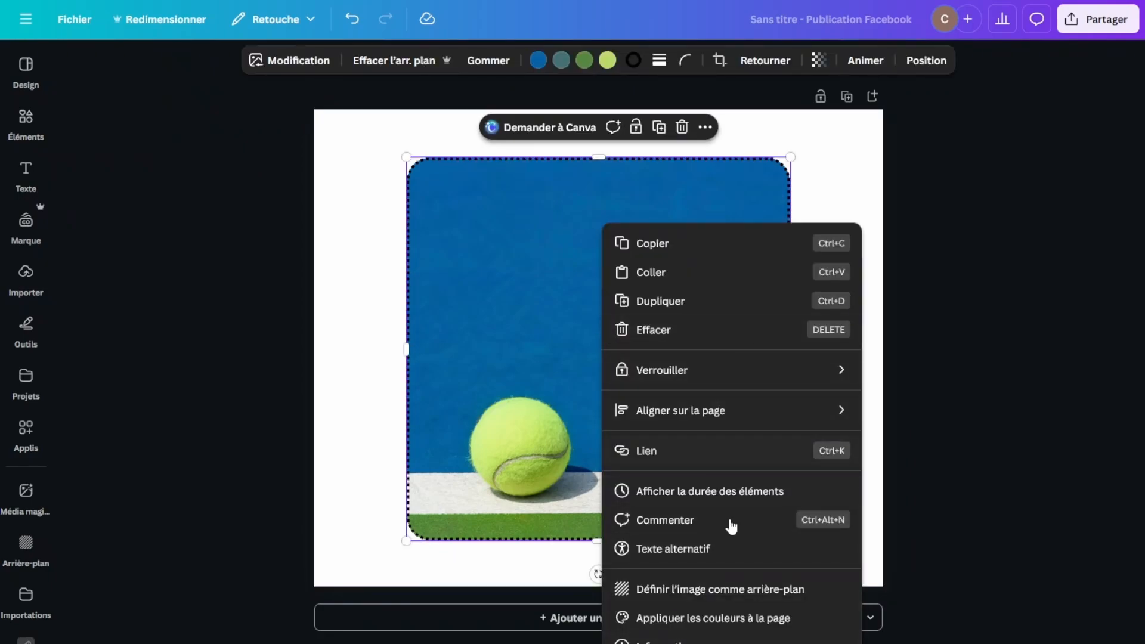
left_click(698, 592)
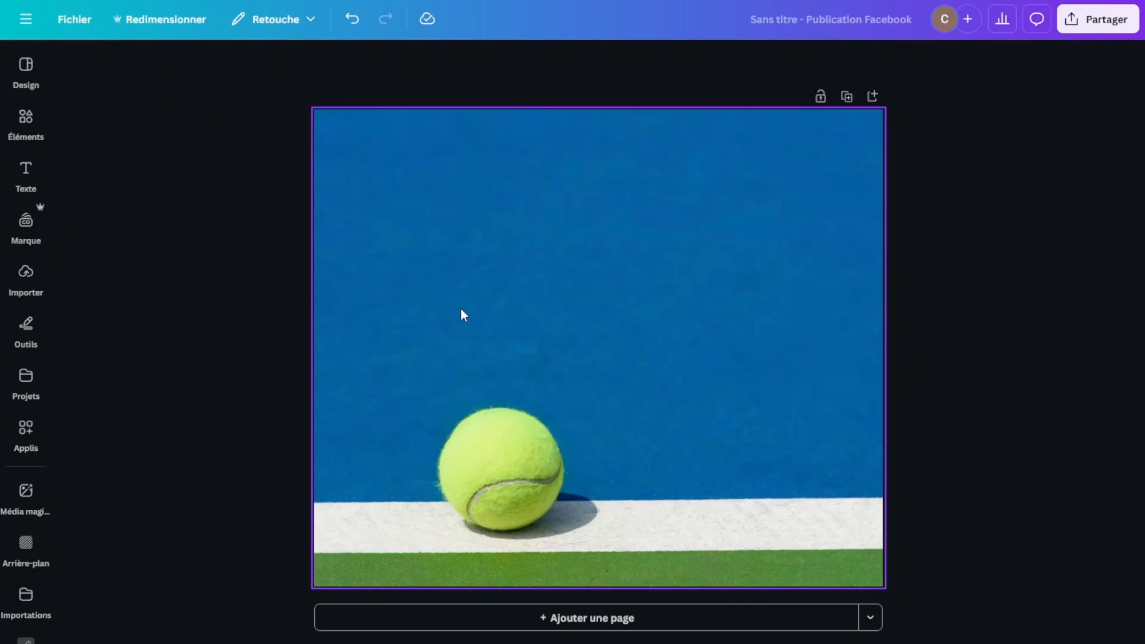
key("ctrl+z")
Apply the photo's colours to the page, and recentre the photo on the blue background
right_click(584, 236)
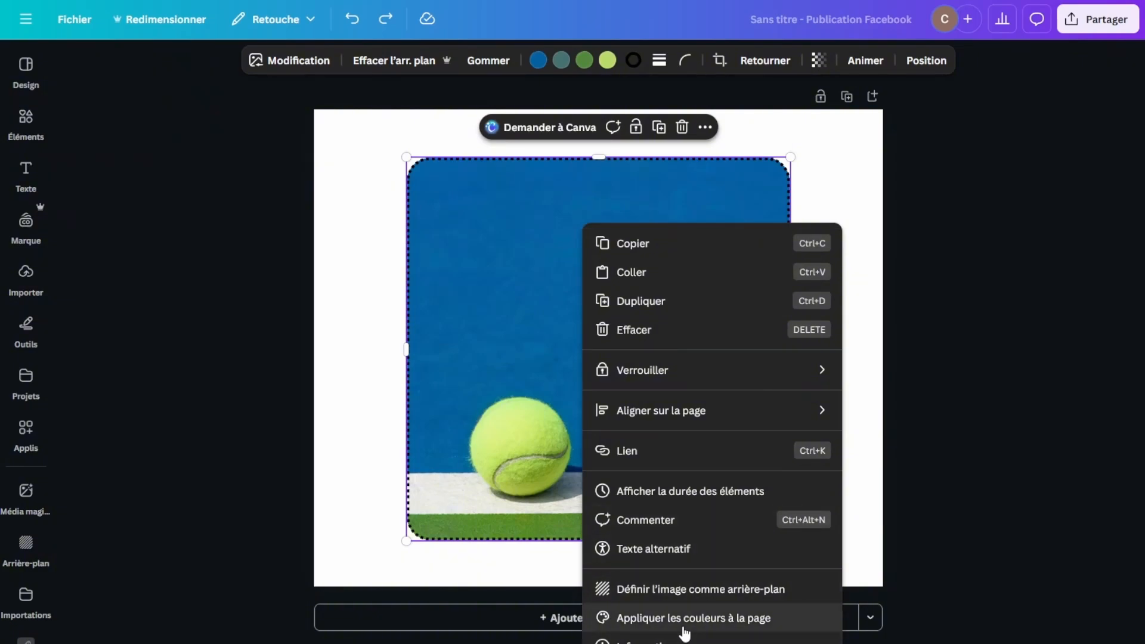
left_click(656, 629)
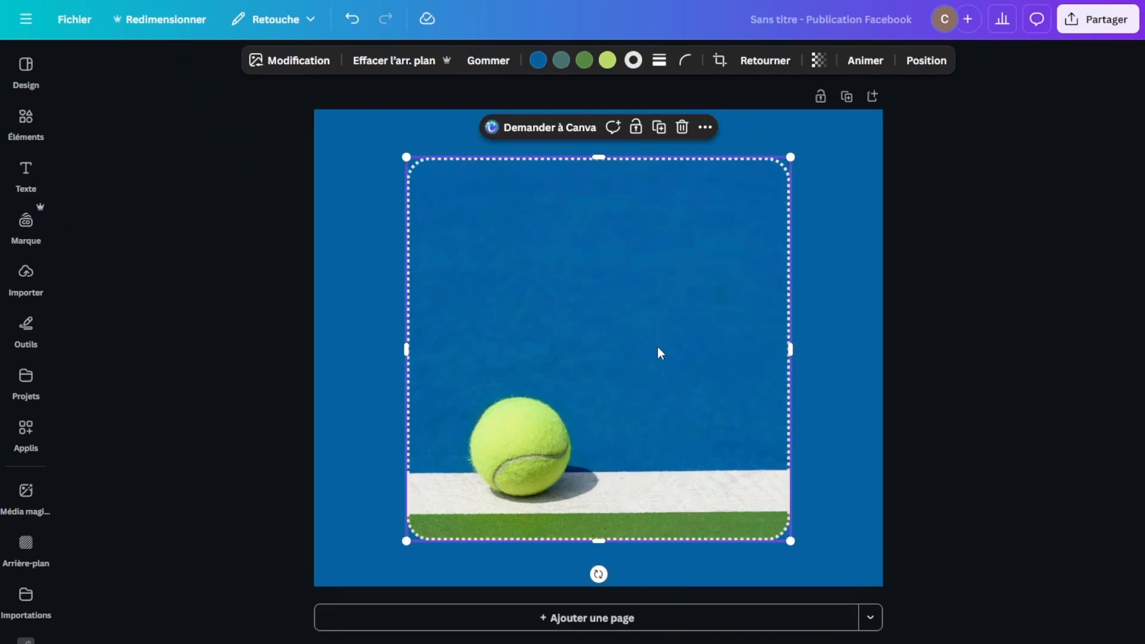
mouse_move(469, 399)
left_mouse_down()
mouse_move(626, 376)
mouse_move(425, 381)
mouse_move(457, 397)
left_mouse_up()
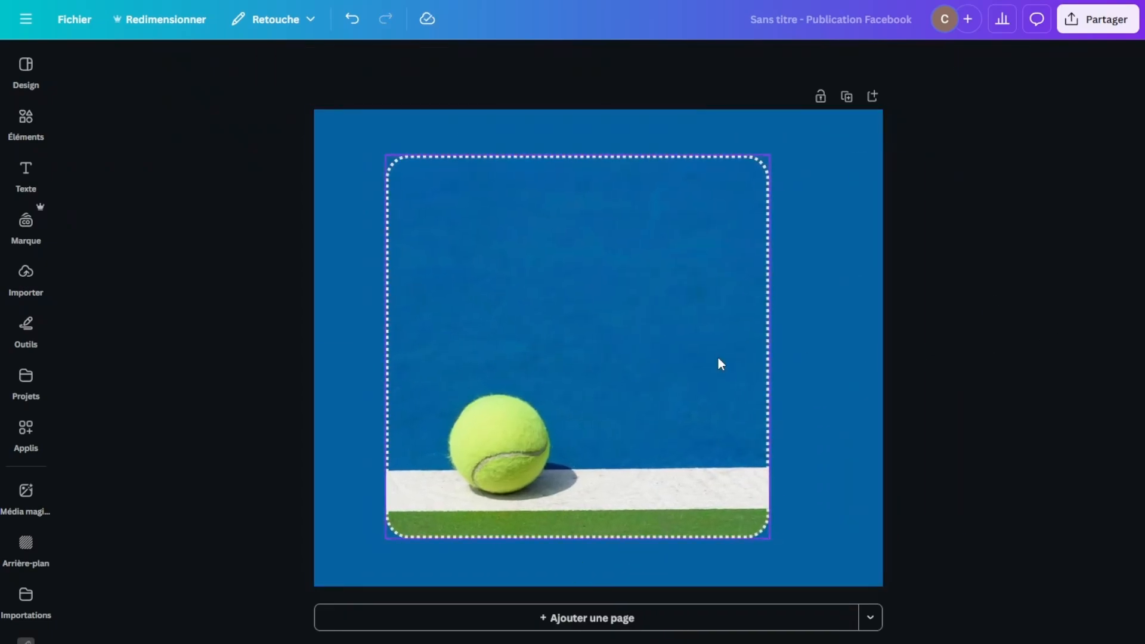
mouse_move(644, 354)
left_mouse_down()
mouse_move(674, 359)
mouse_move(657, 354)
left_mouse_up()
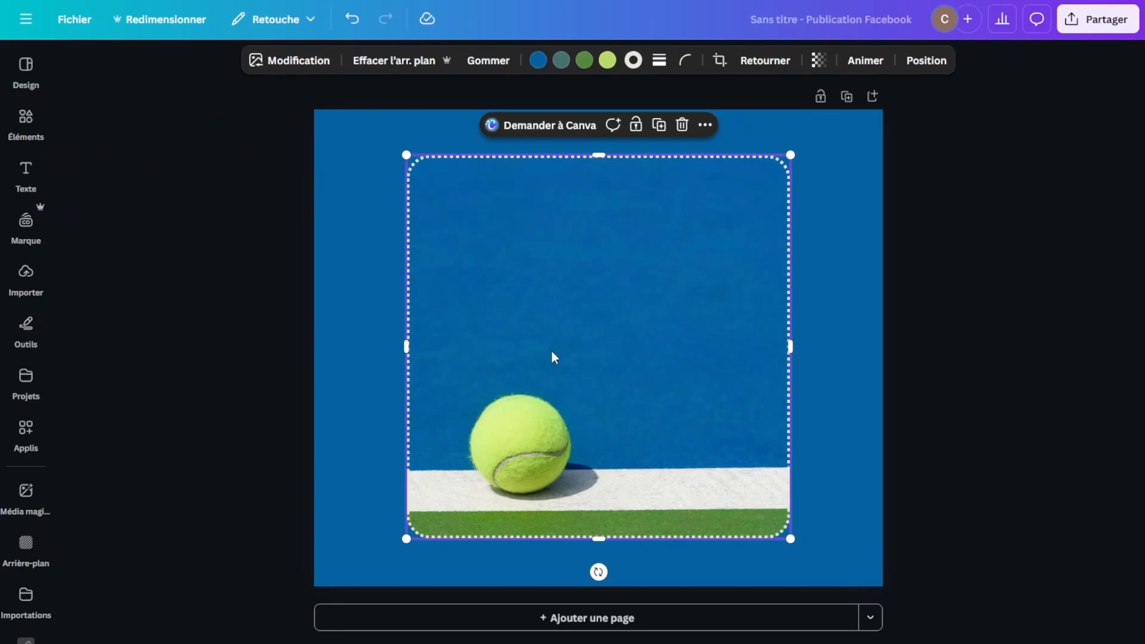
left_click(994, 251)
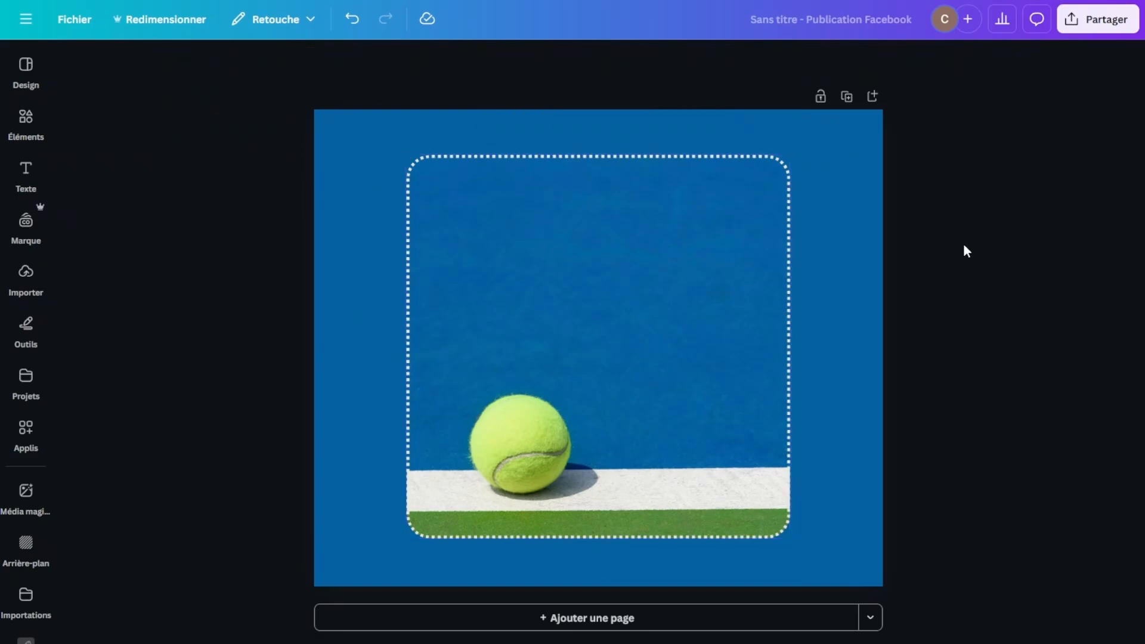